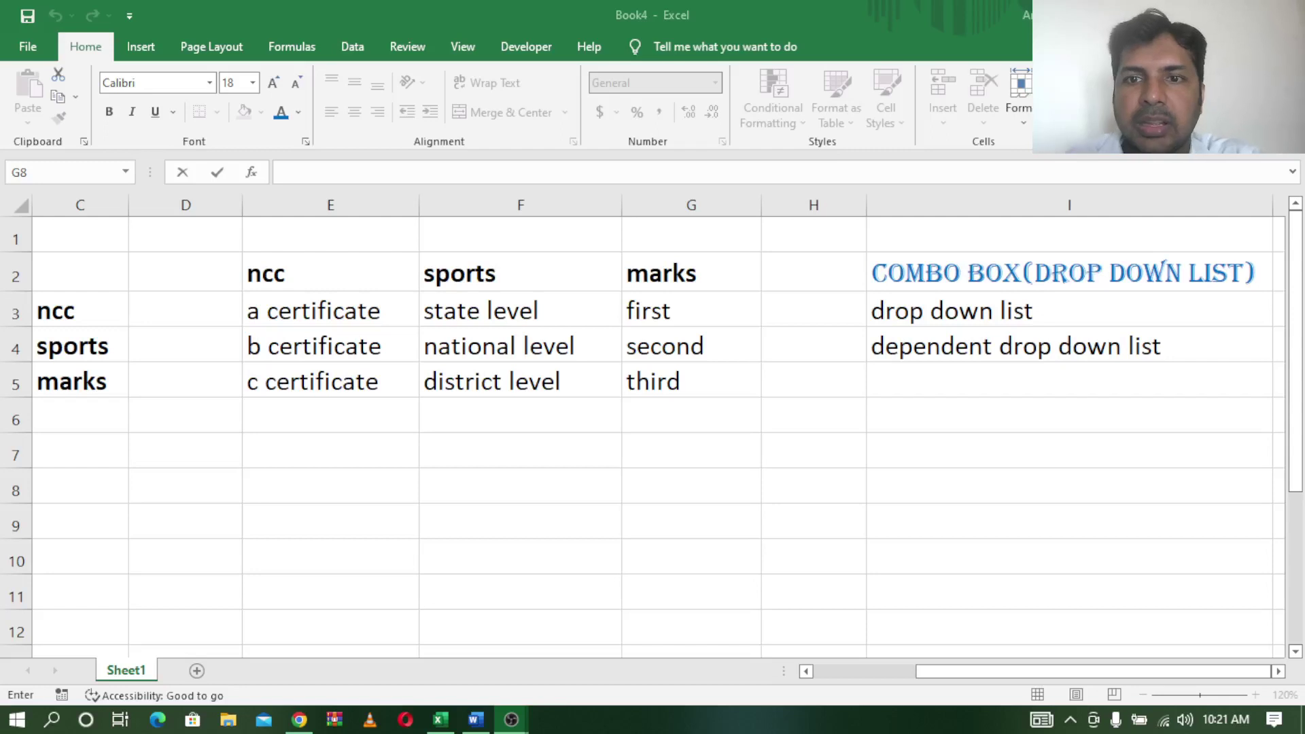
Read the combo box notes in cells I2, I3 and I4, then bring up the YouTube channel's playlists
left_click(963, 271)
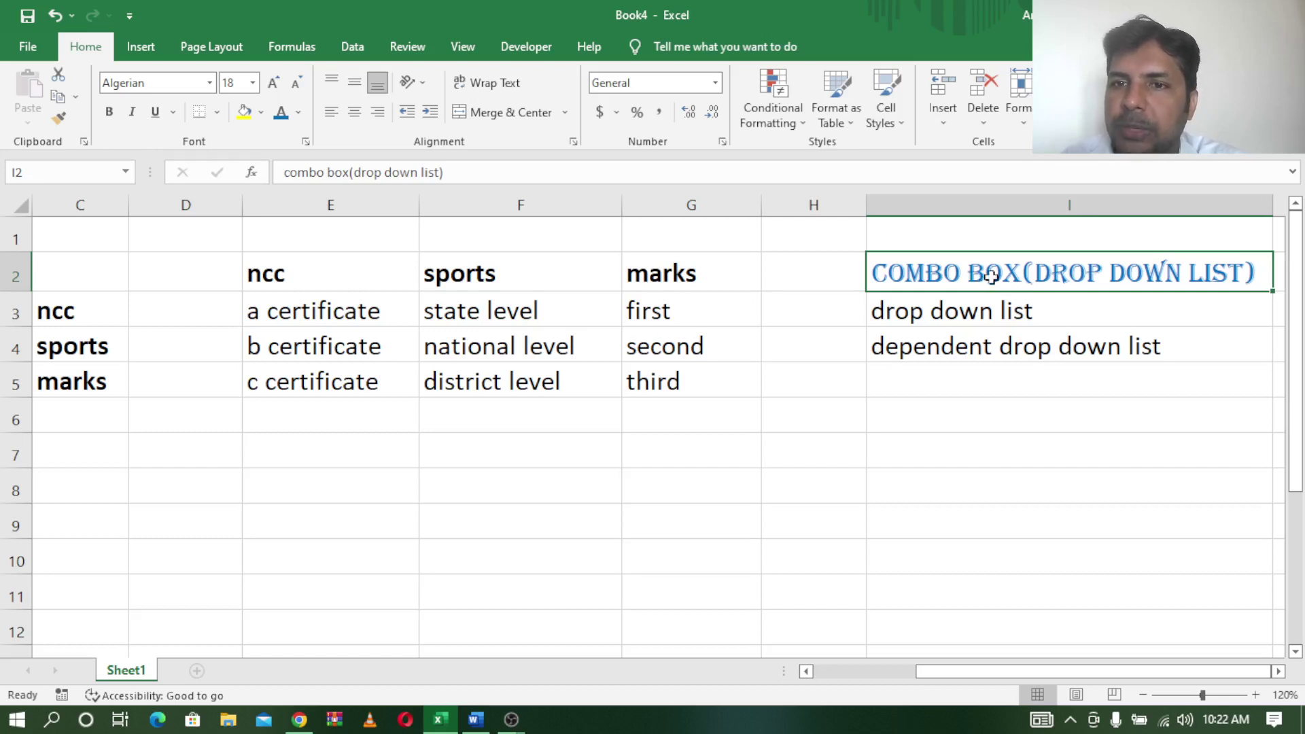
left_click(1015, 311)
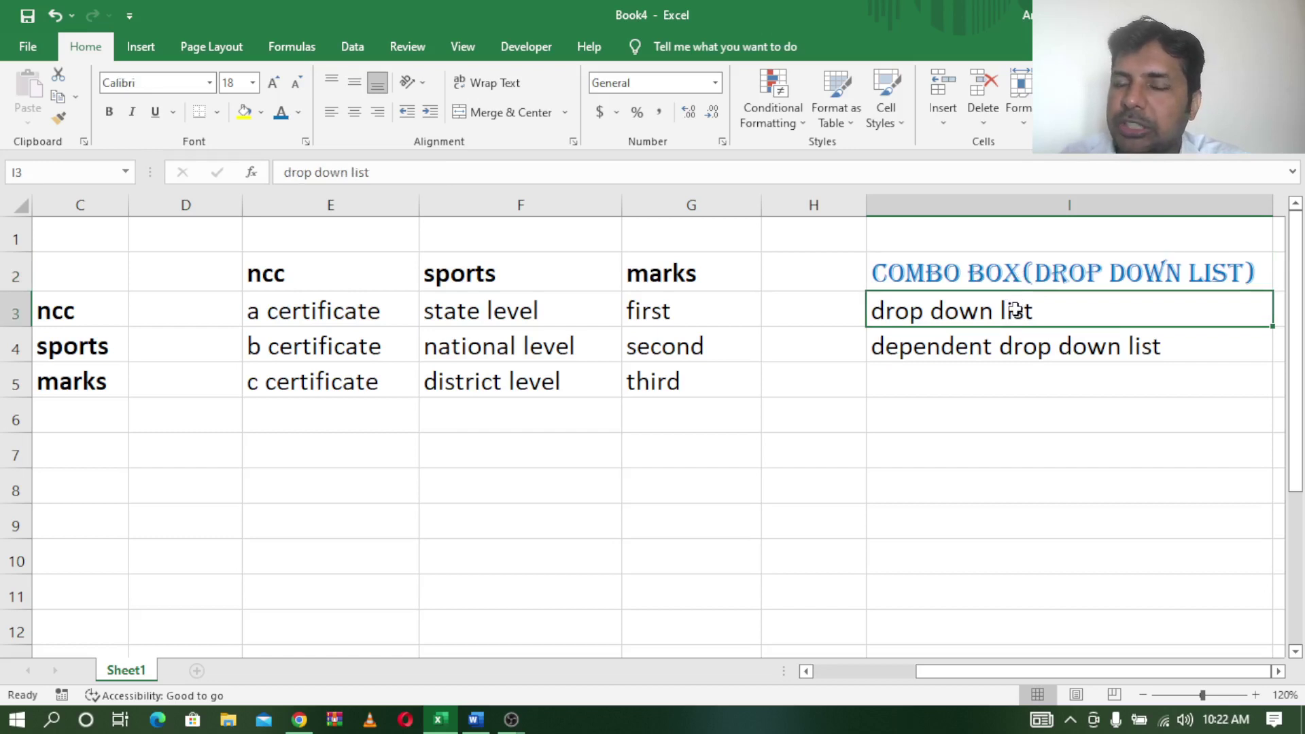
left_click(1027, 354)
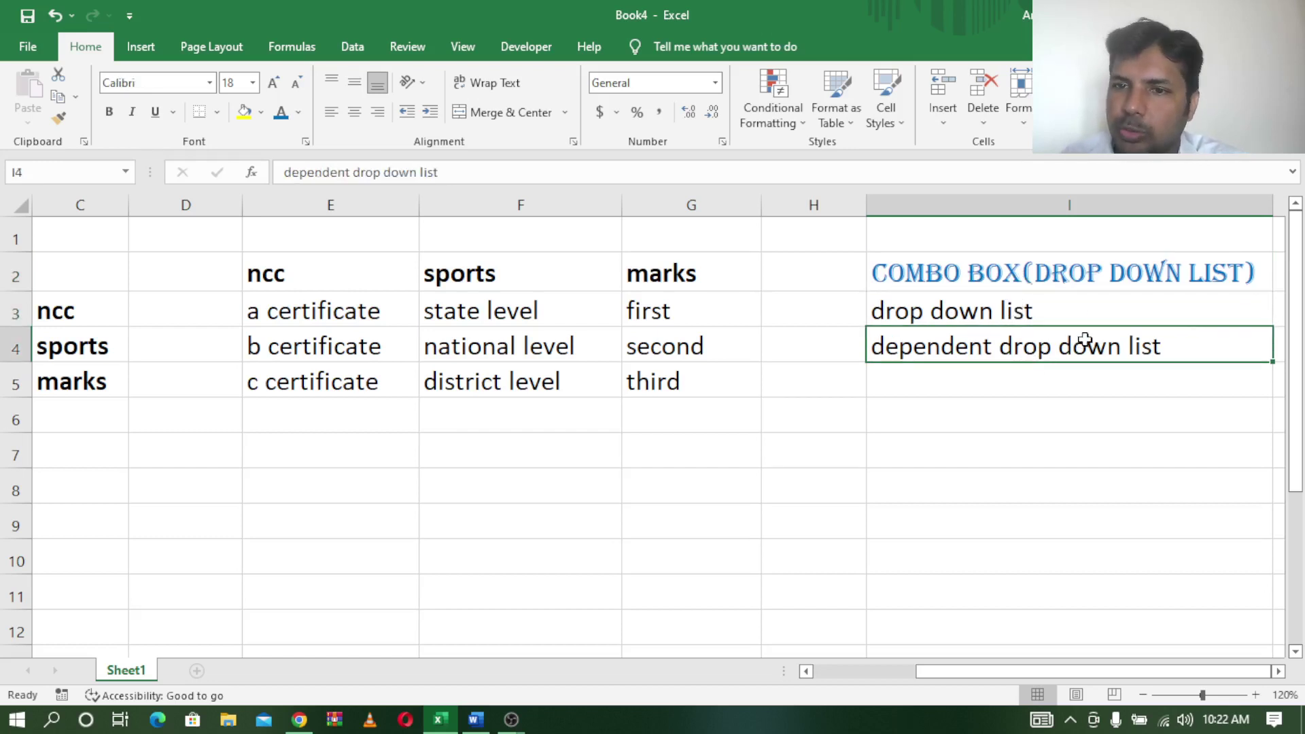
left_click(299, 720)
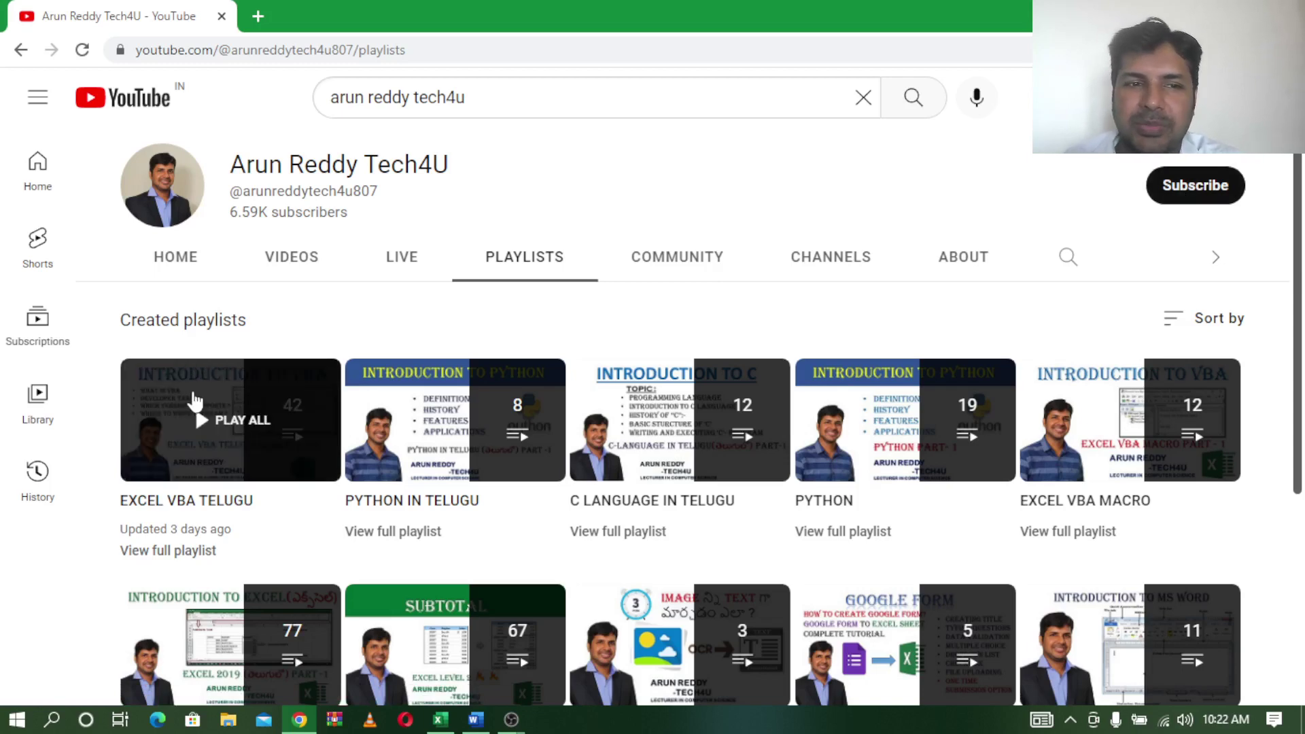
mouse_move(229, 418)
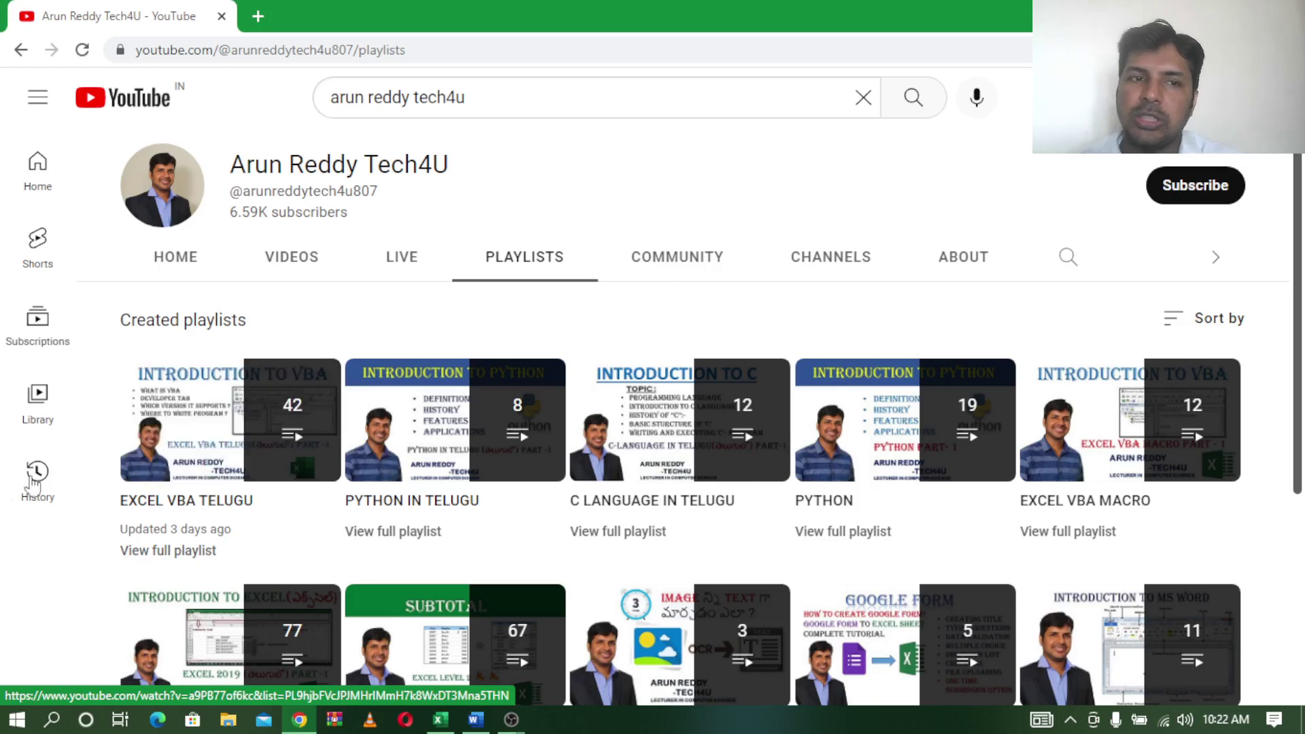
left_click(440, 720)
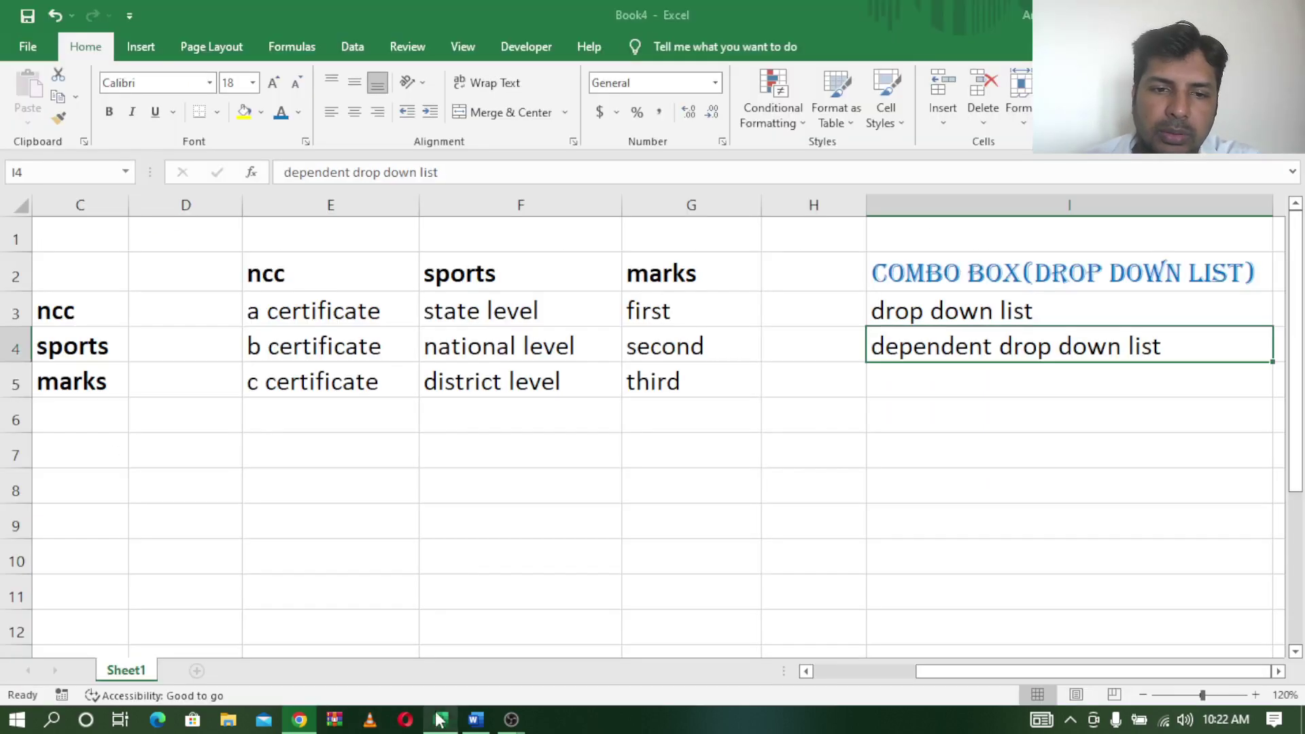
left_click(926, 309)
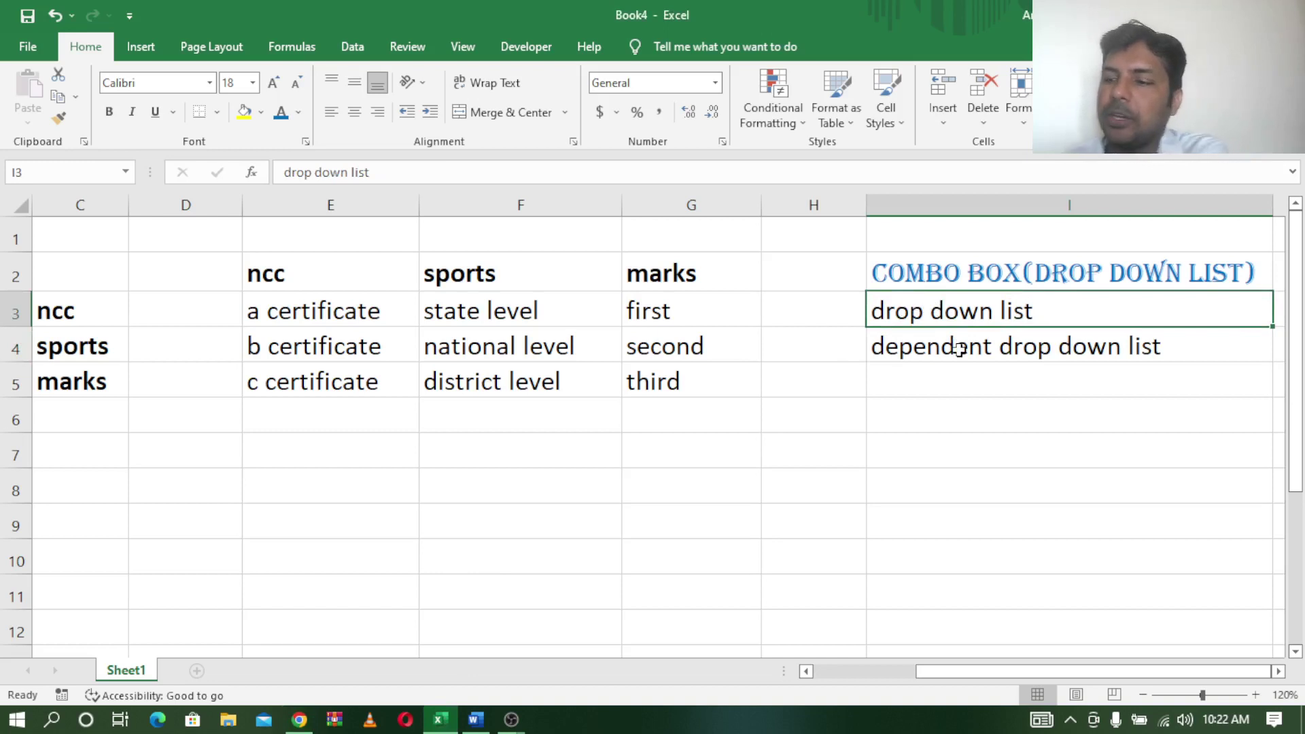
left_click(1044, 352)
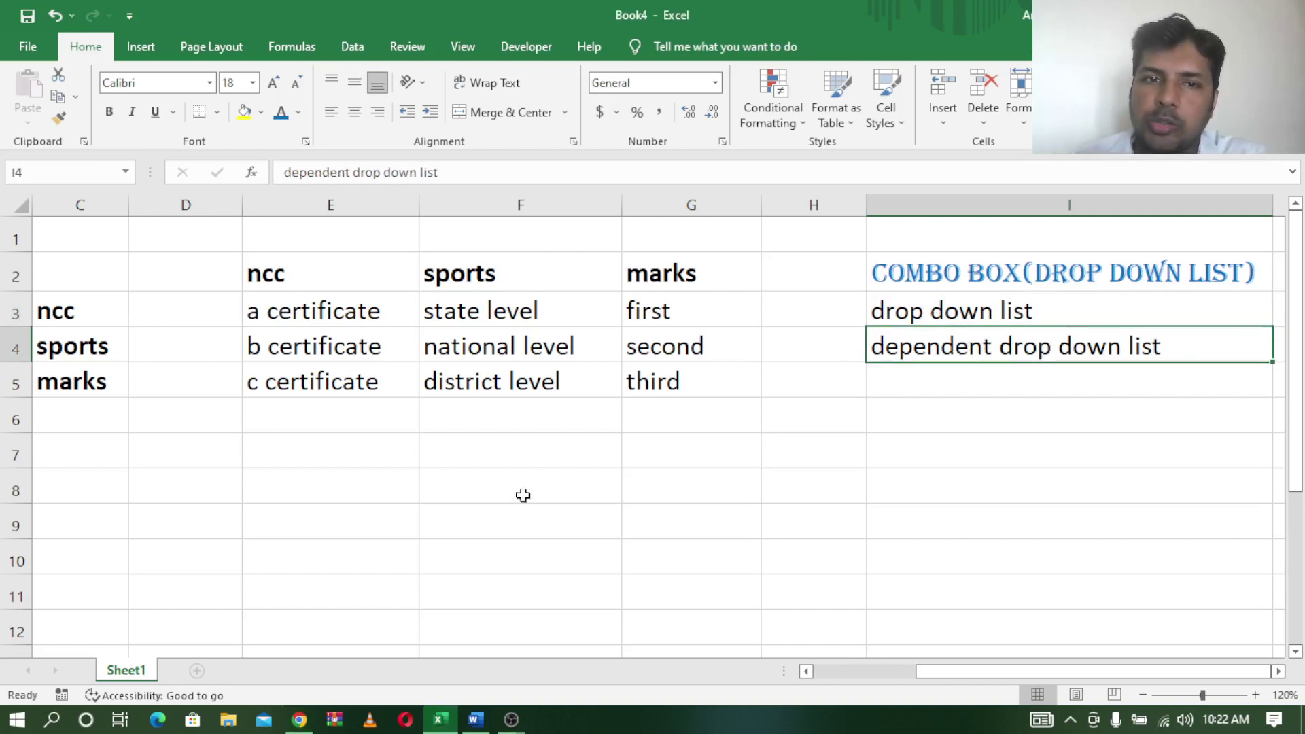
left_click(484, 499)
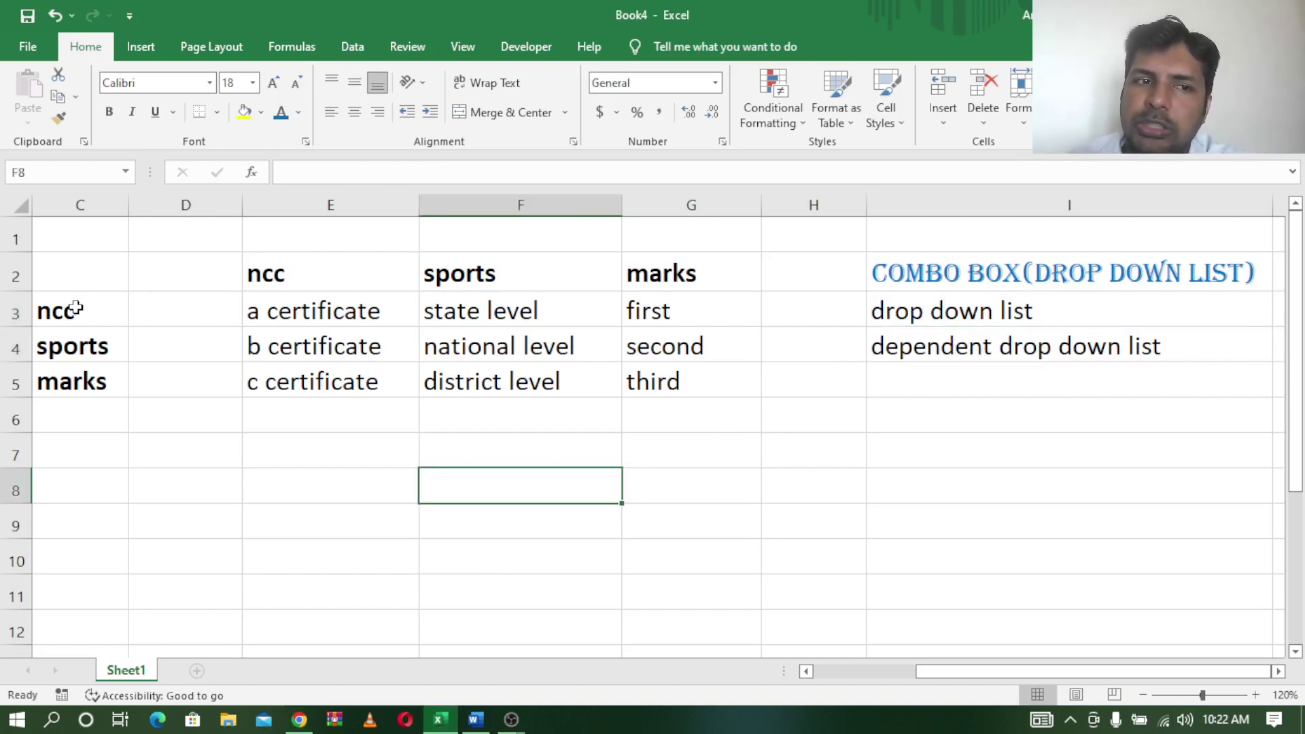
left_click_drag(66, 309, 80, 380)
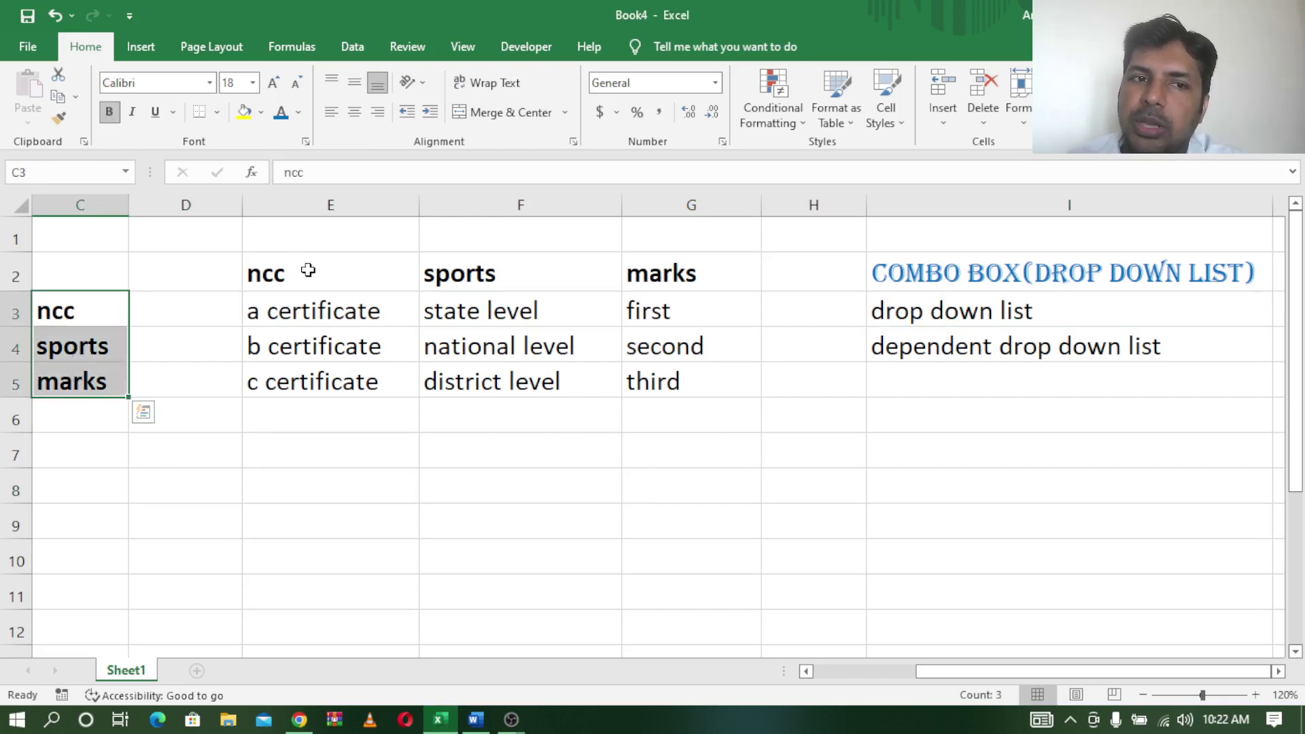
left_click_drag(310, 269, 669, 269)
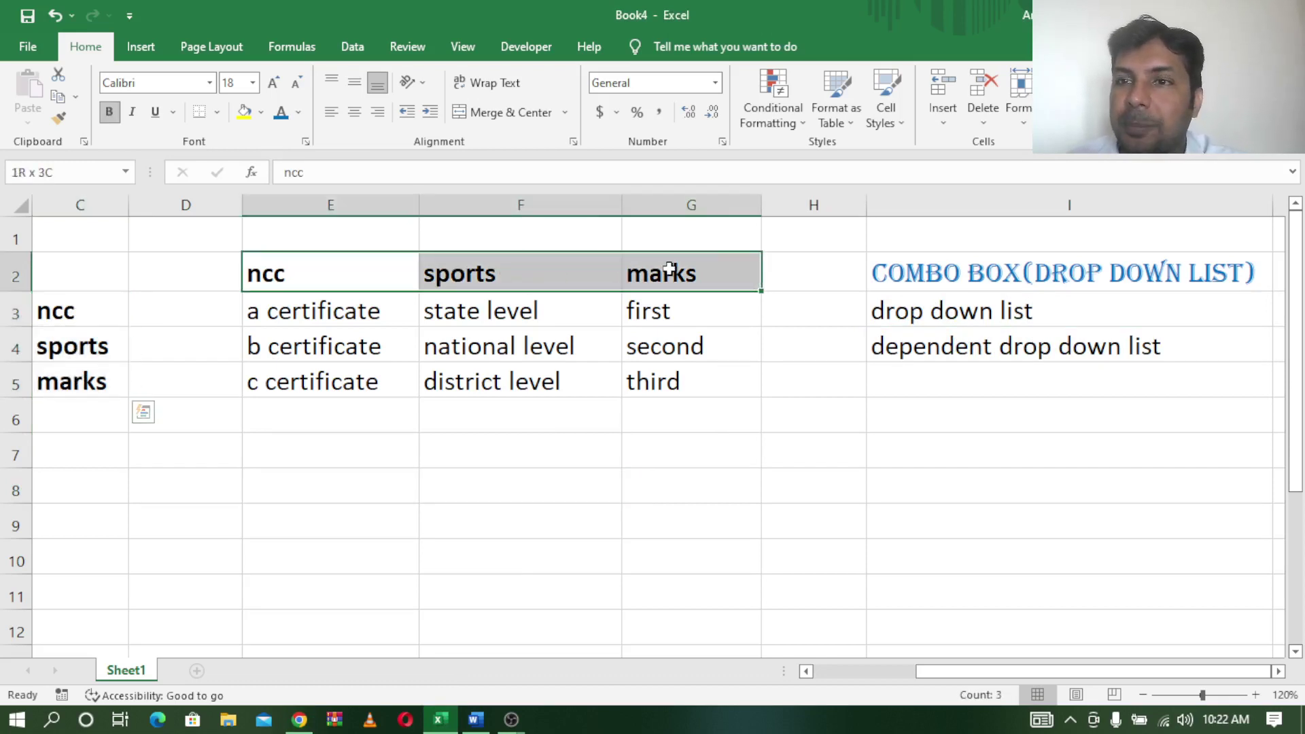
left_click(656, 466)
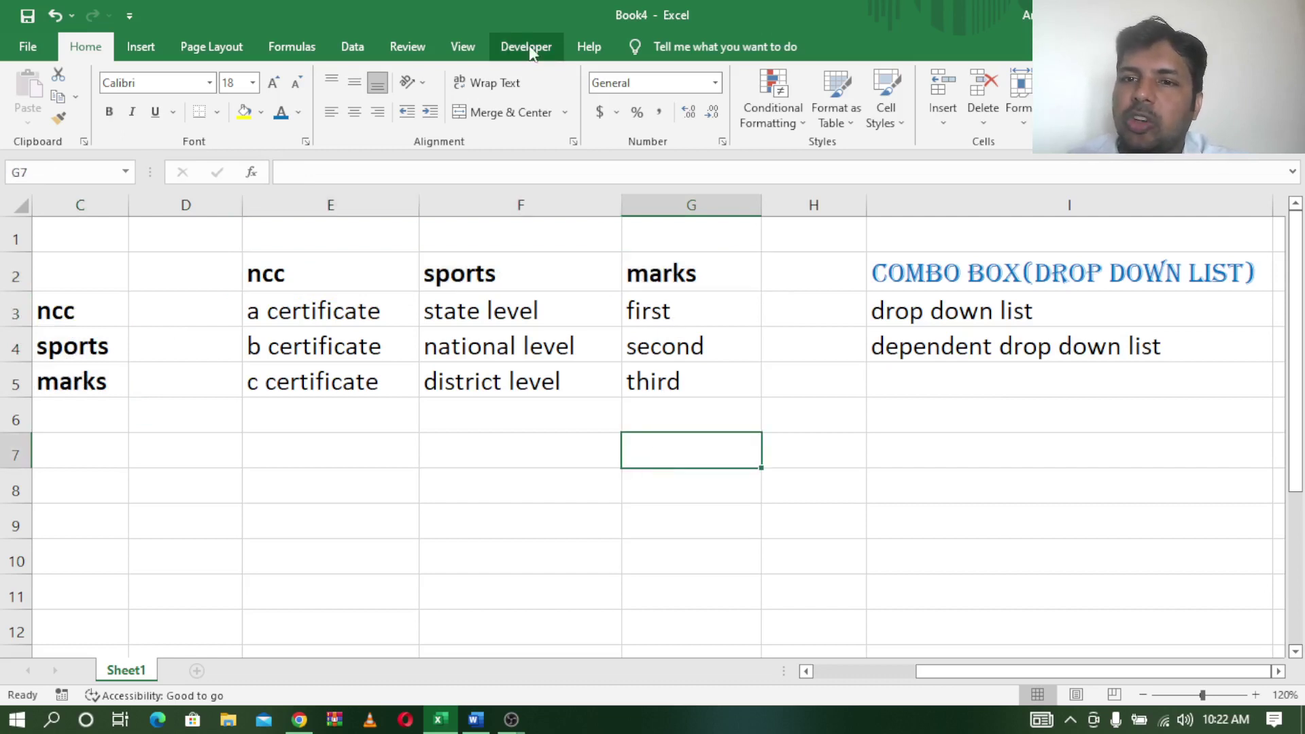
left_click(1011, 269)
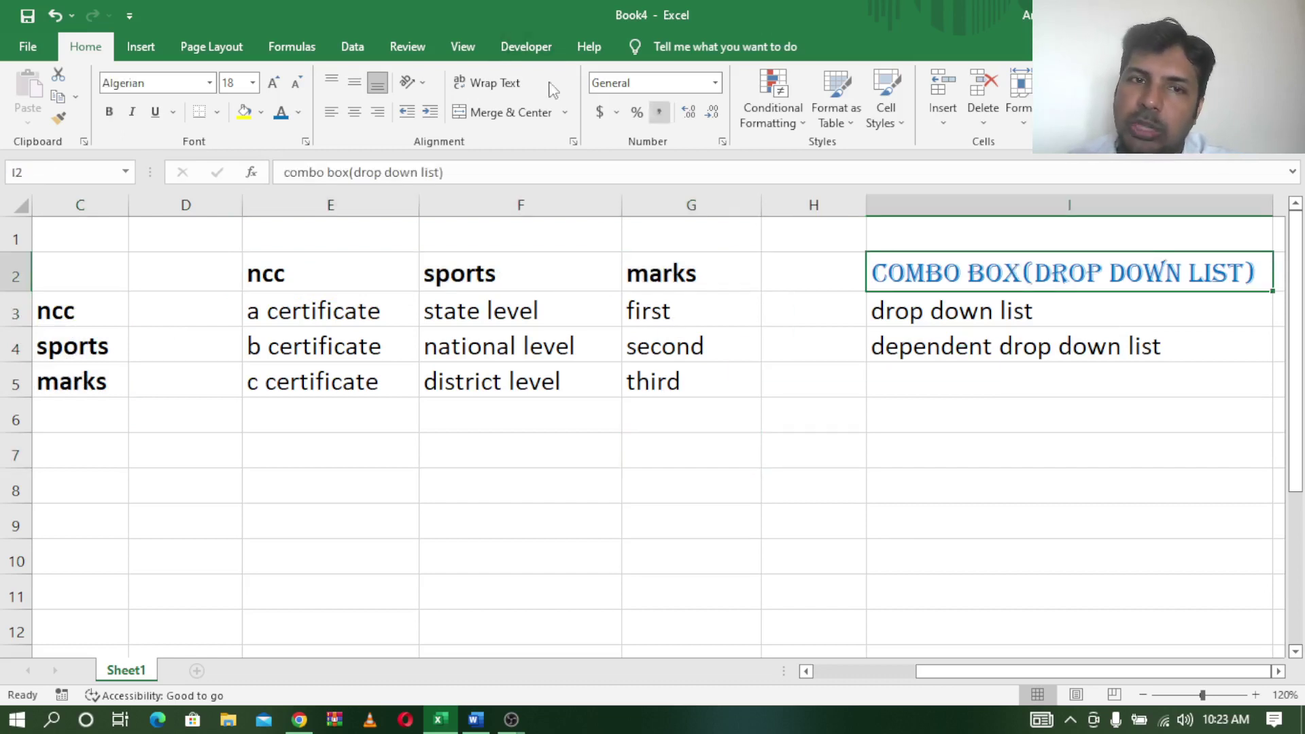
Open the Visual Basic editor, insert a new UserForm, enlarge it and move the controls palette aside
left_click(526, 51)
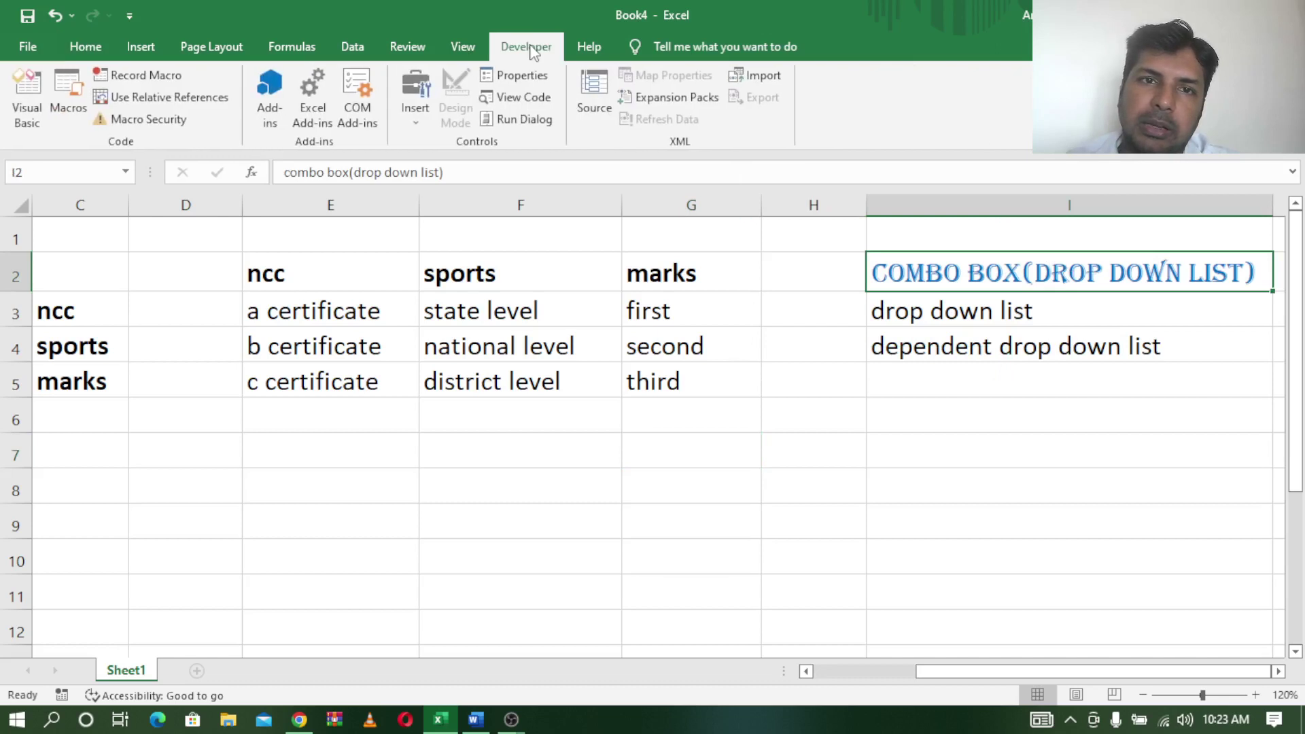
left_click(27, 95)
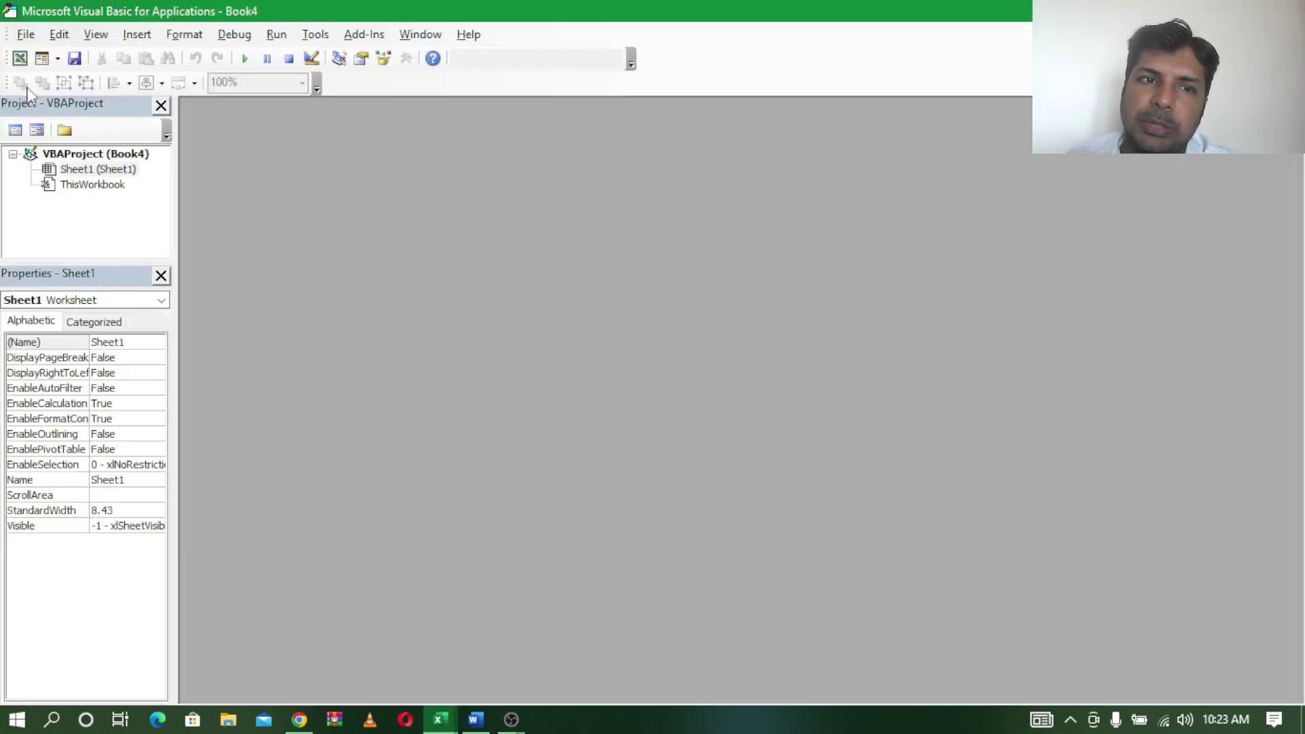
left_click(137, 34)
left_click(156, 81)
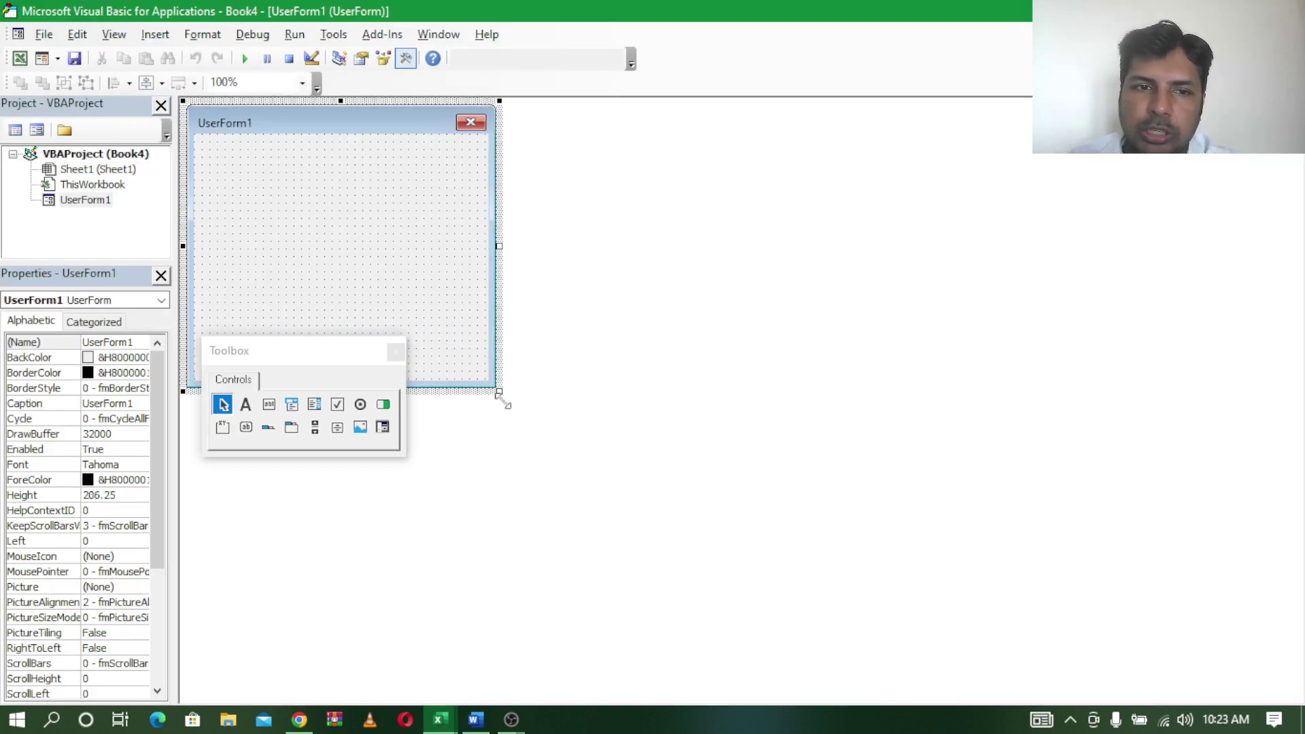
left_click_drag(500, 342, 522, 439)
left_click_drag(297, 352, 724, 294)
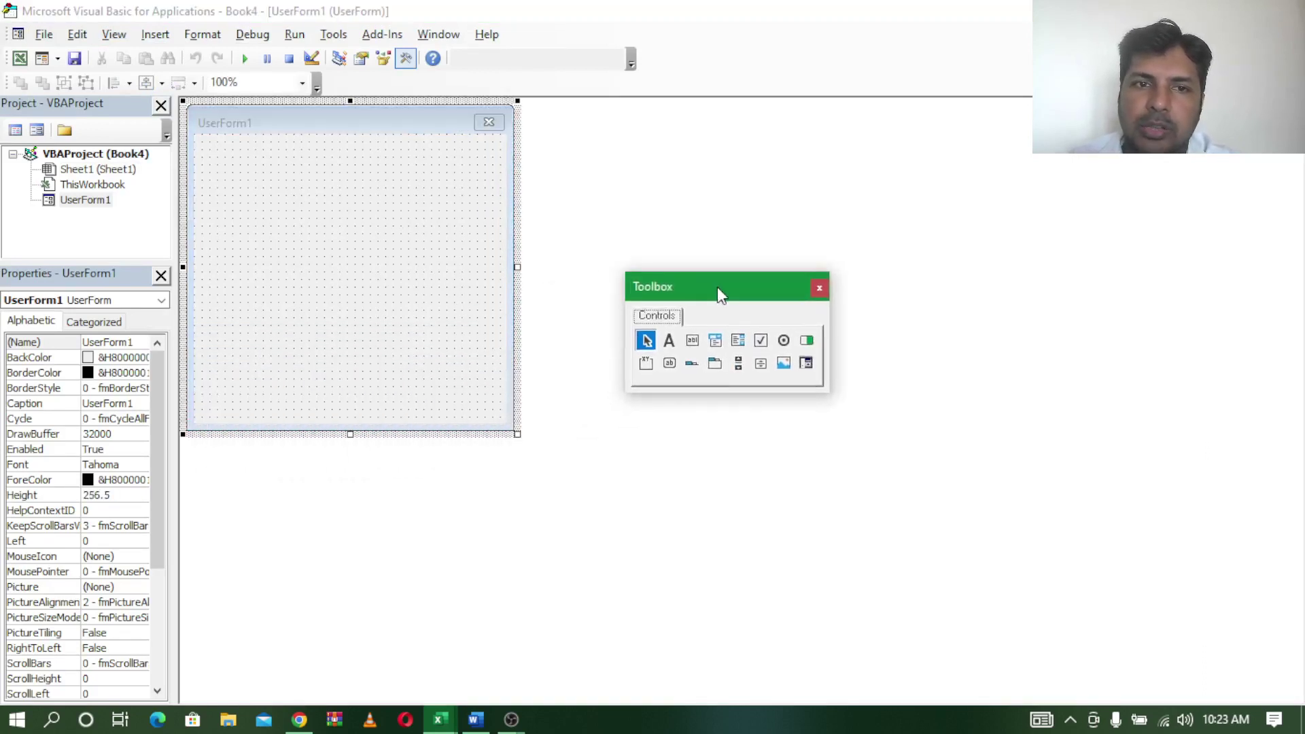
Draw a label at the form's top left with a larger font and the caption 'catogory'
left_click(669, 340)
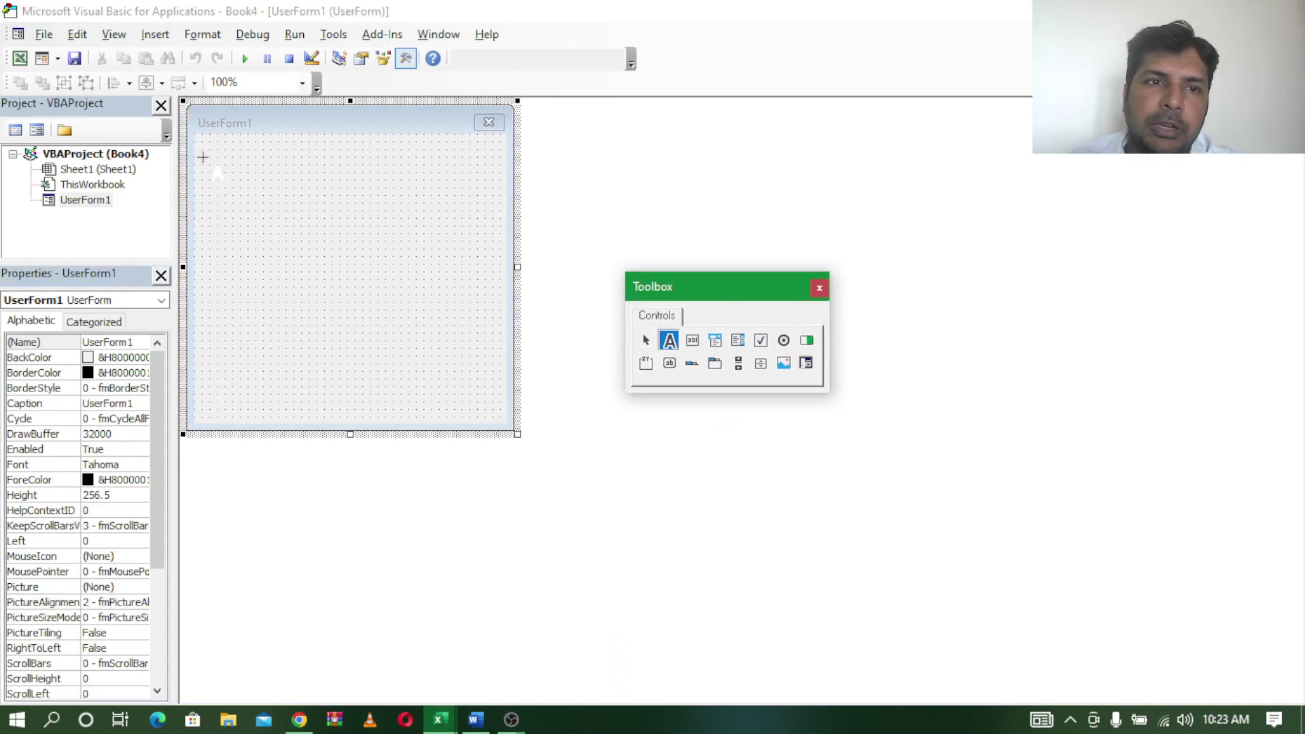
left_click_drag(213, 155, 351, 198)
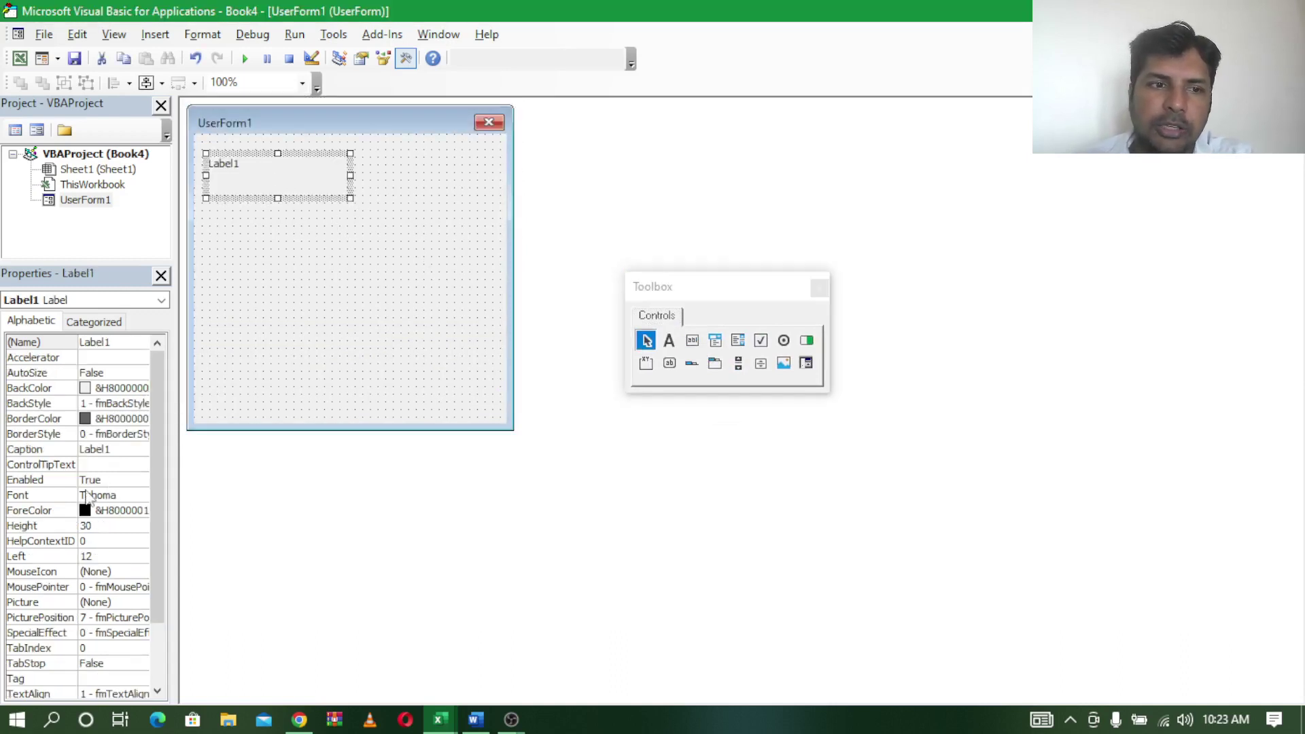
left_click(112, 489)
left_click(112, 496)
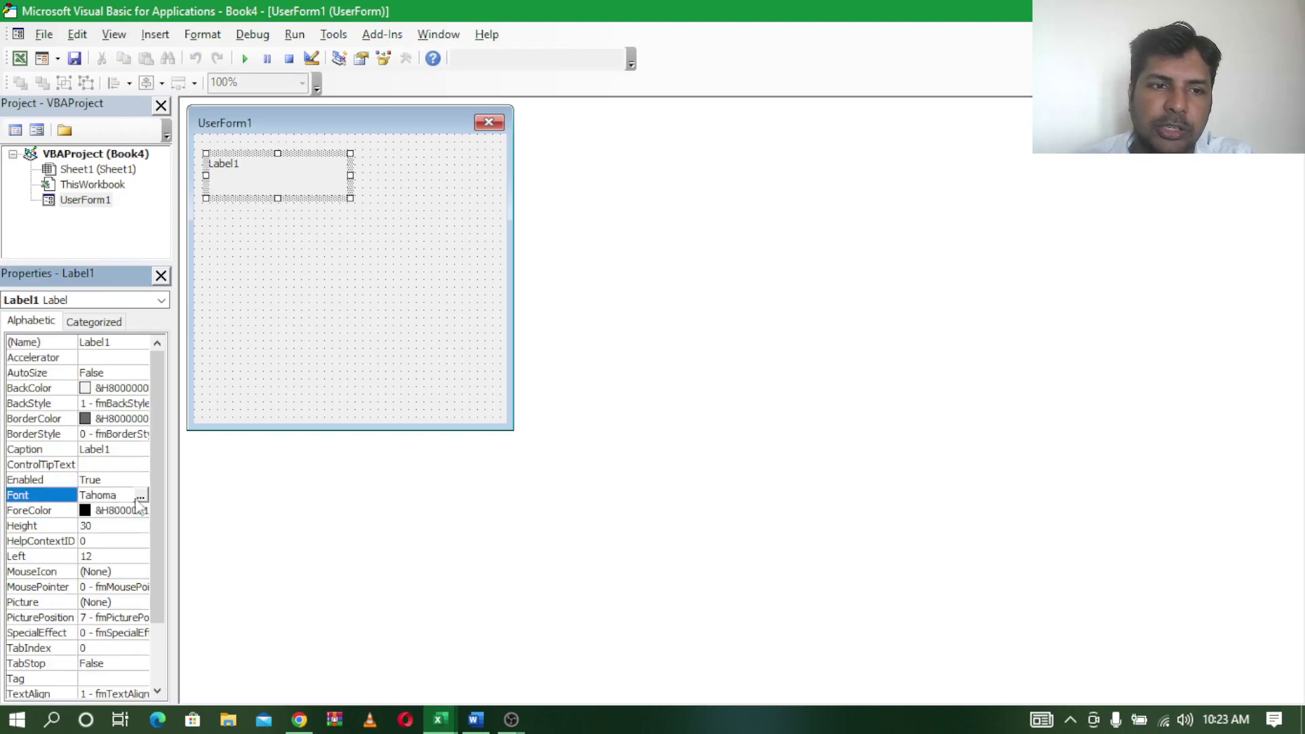
left_click(140, 495)
left_click(313, 240)
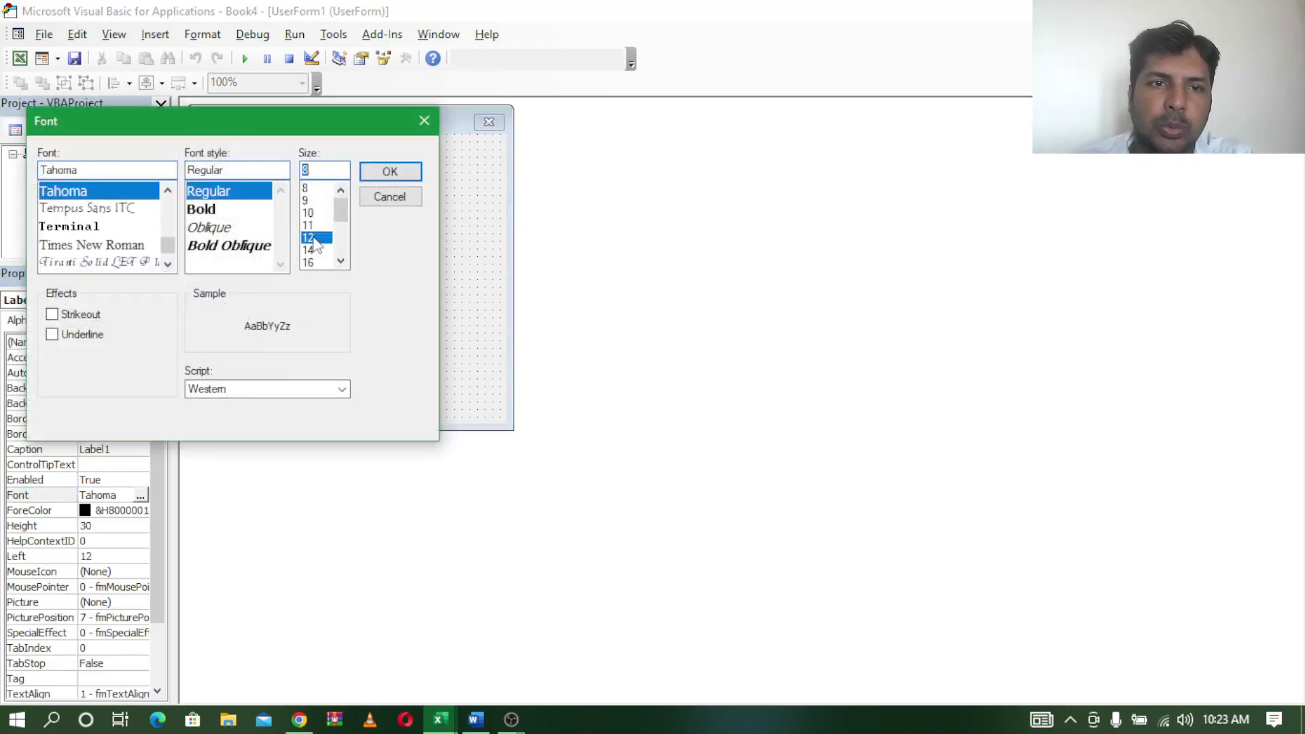
left_click(389, 172)
left_click(269, 166)
type("catogory")
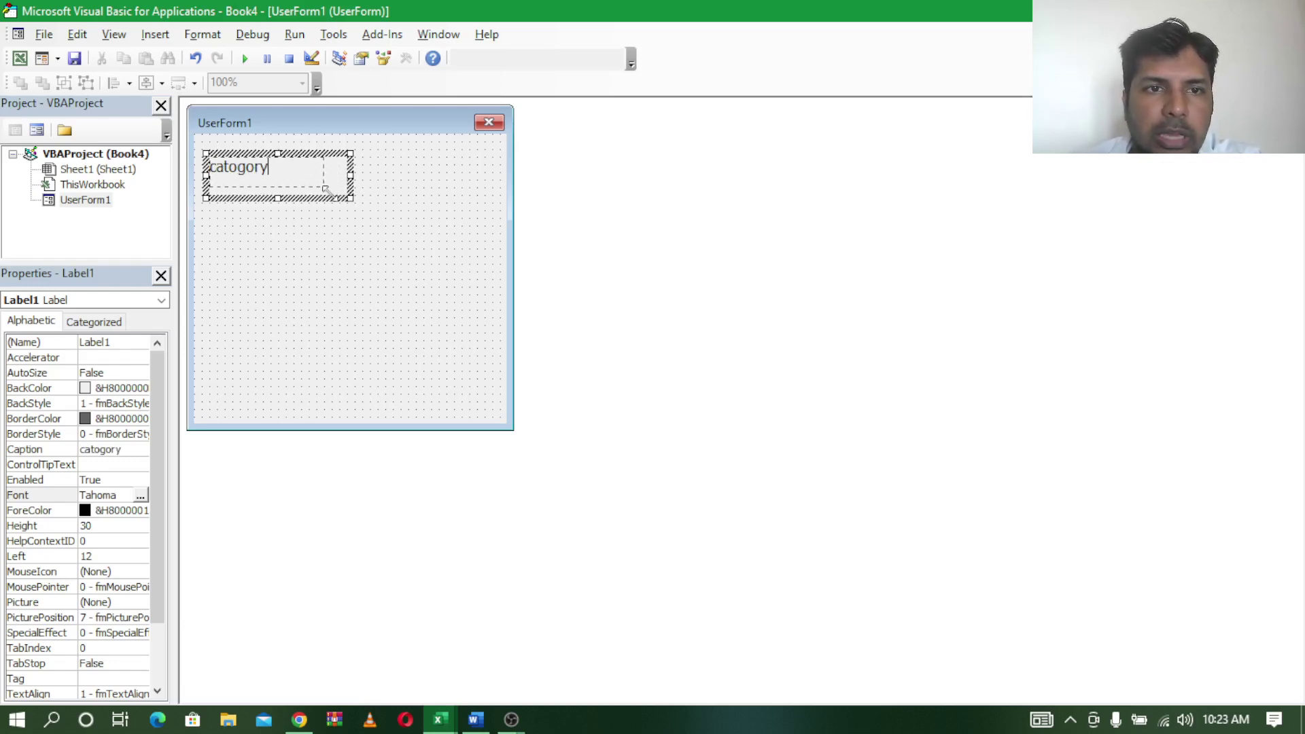
left_click(378, 214)
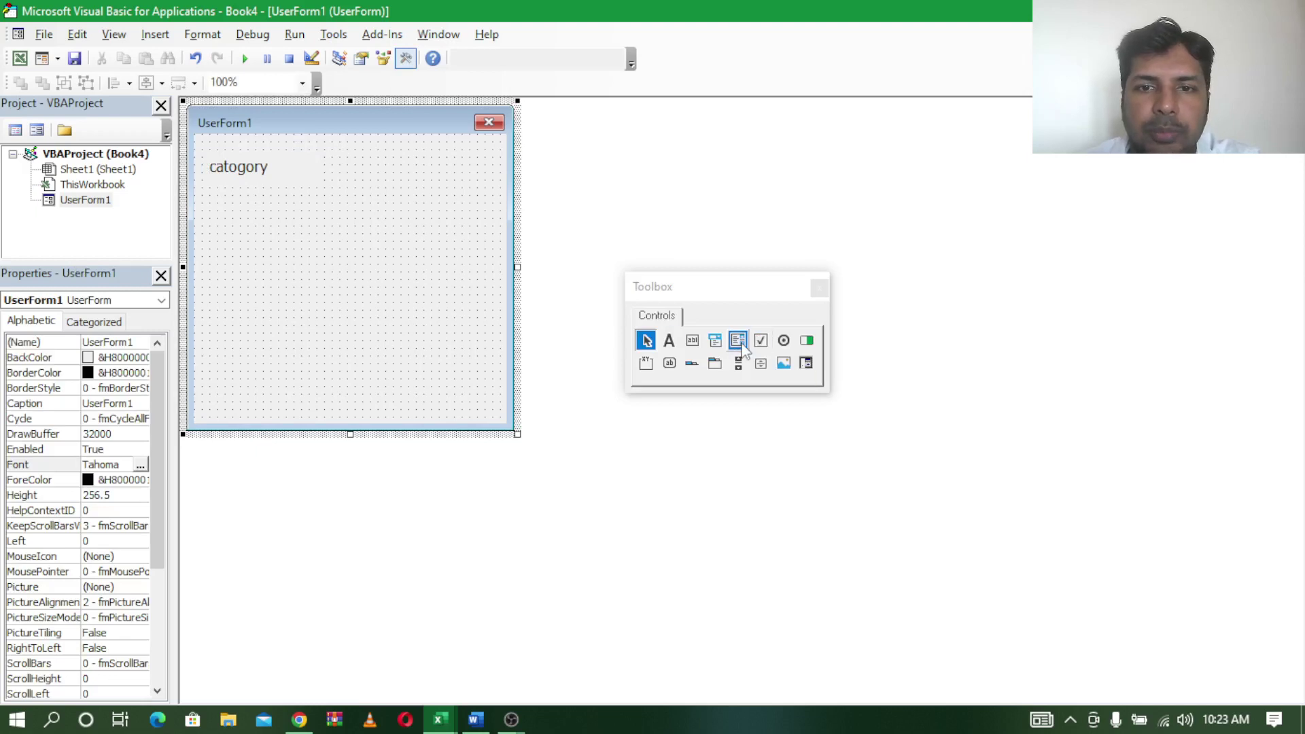
Draw a combo box beside the catogory label, then switch back to Excel
left_click(715, 340)
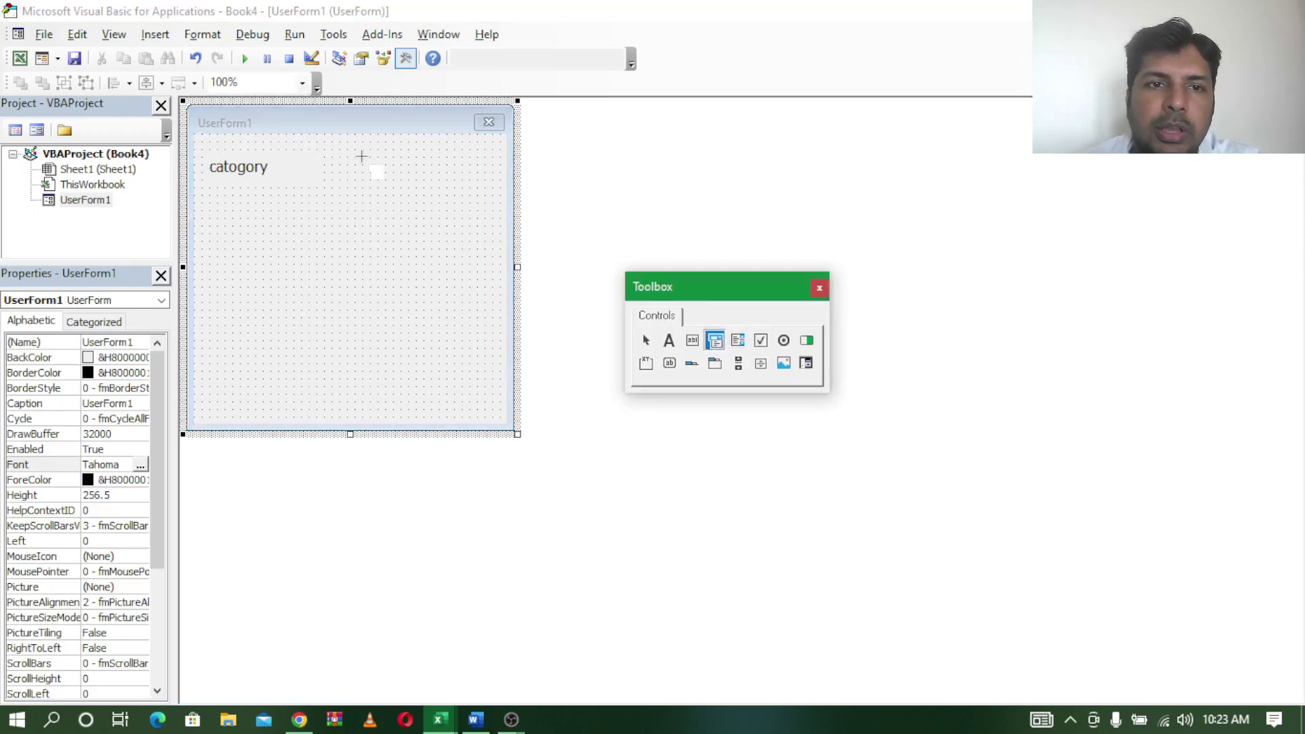
left_click_drag(349, 151, 486, 189)
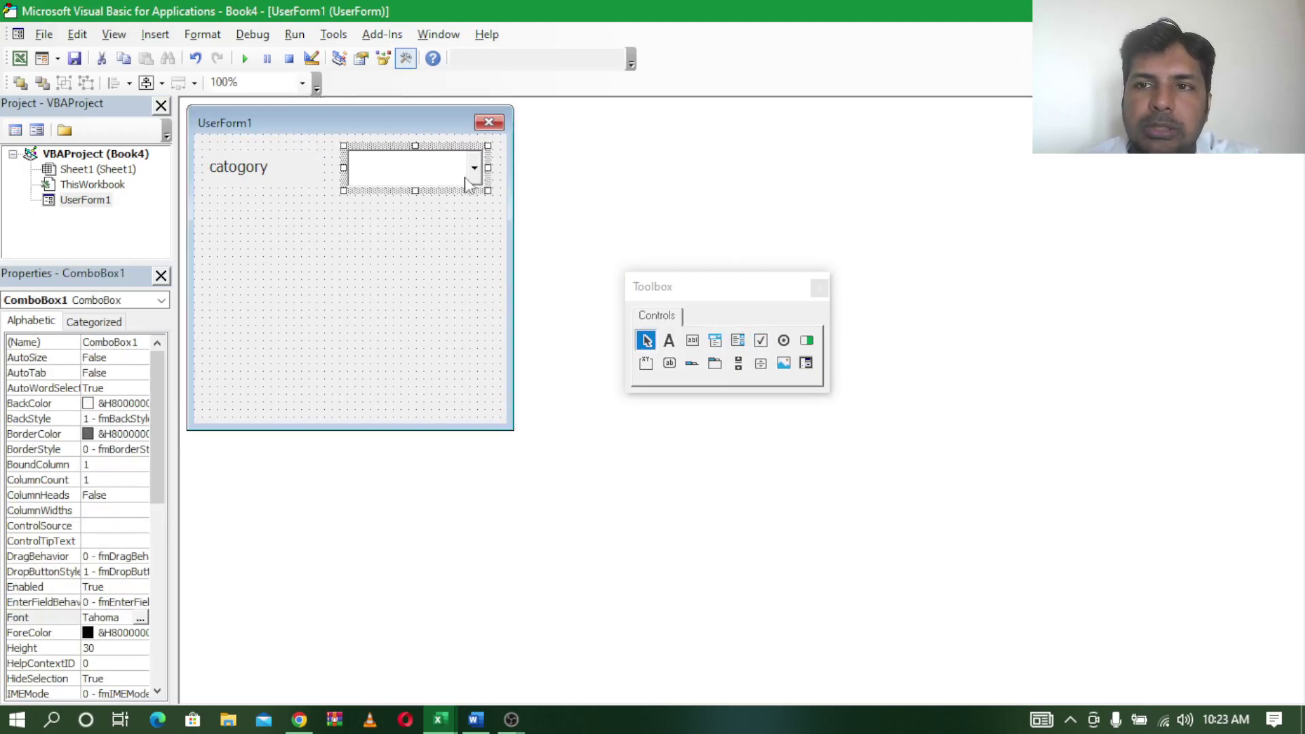
left_click(440, 719)
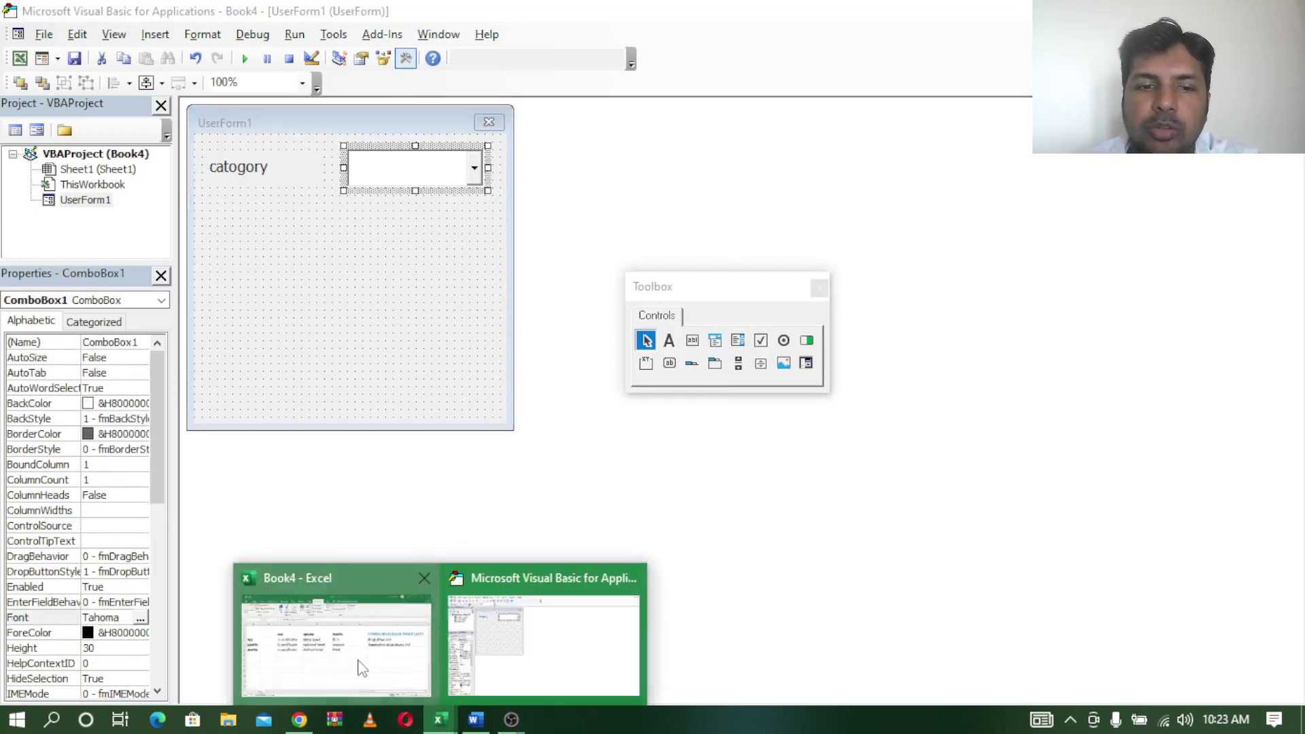
left_click(361, 669)
Highlight the ncc, sports and marks headers in E2:G2 and the category names in C3:C5
left_click(80, 303)
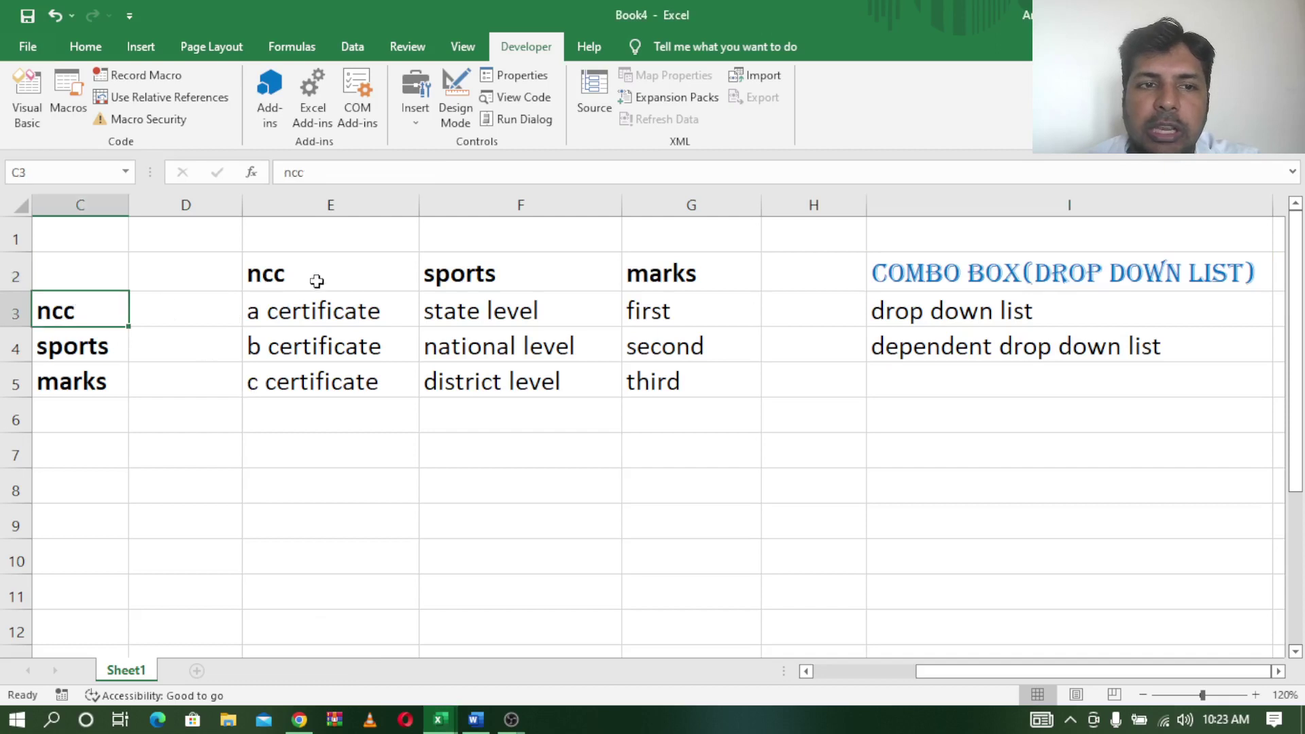
left_click_drag(314, 275, 679, 273)
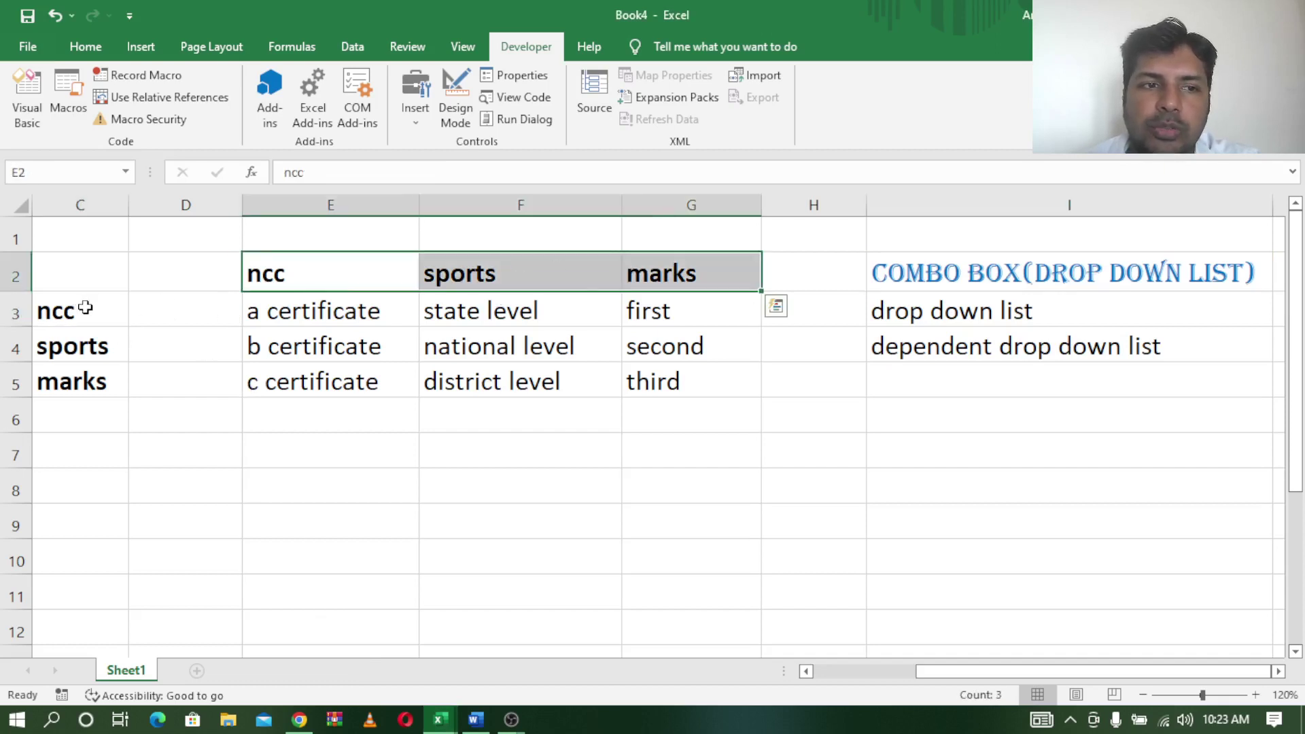
left_click_drag(85, 309, 77, 365)
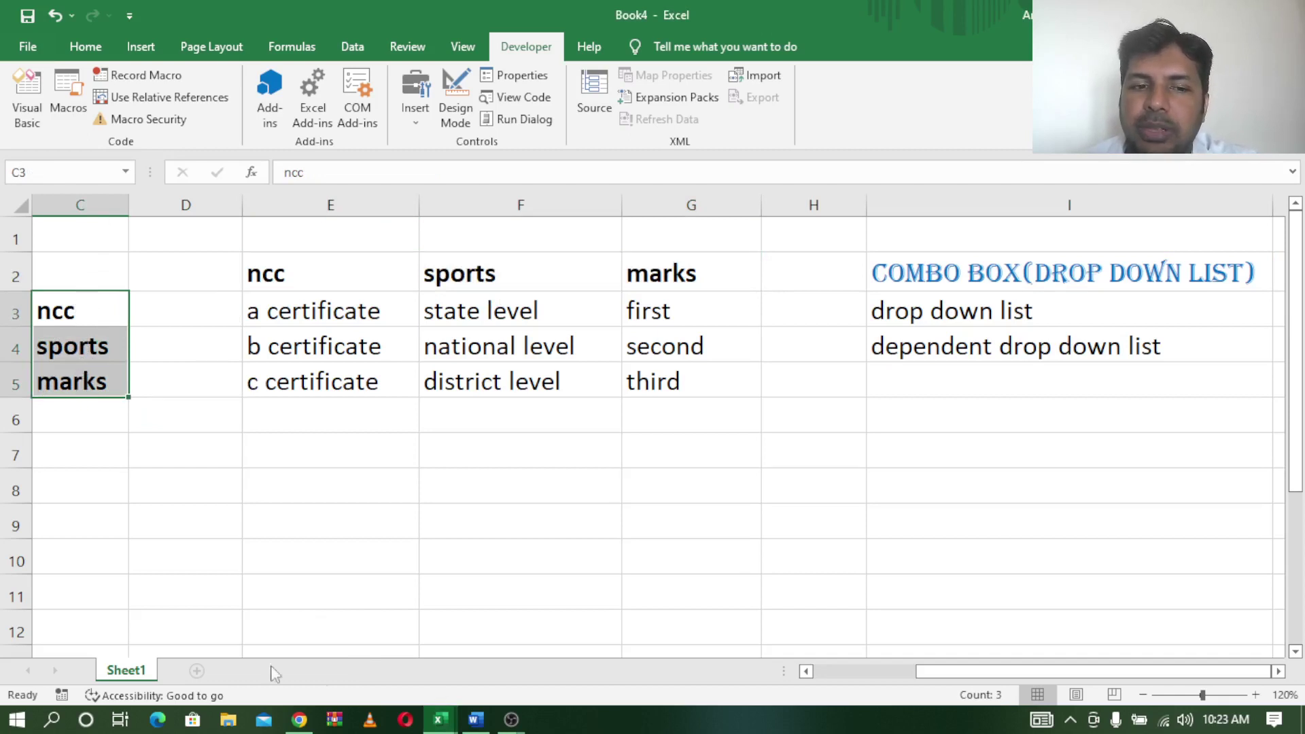
left_click(806, 671)
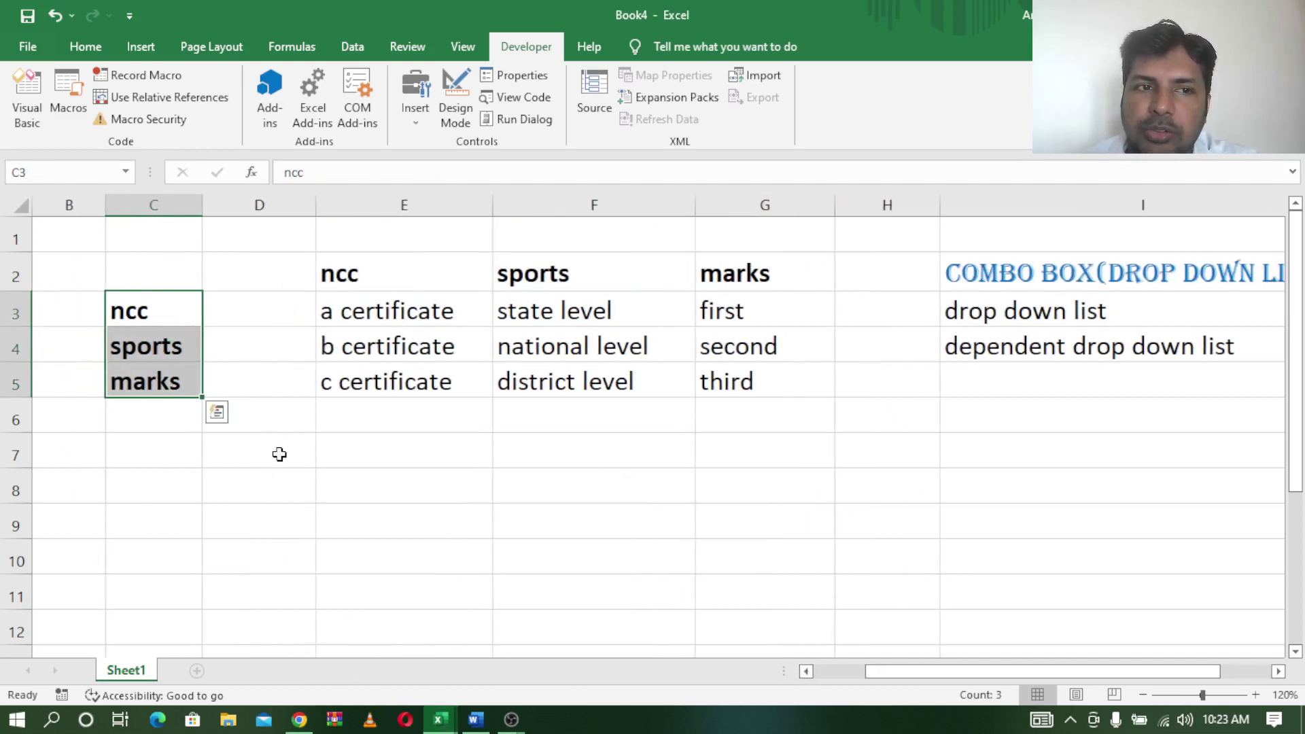
left_click(176, 308)
left_click_drag(175, 315, 164, 374)
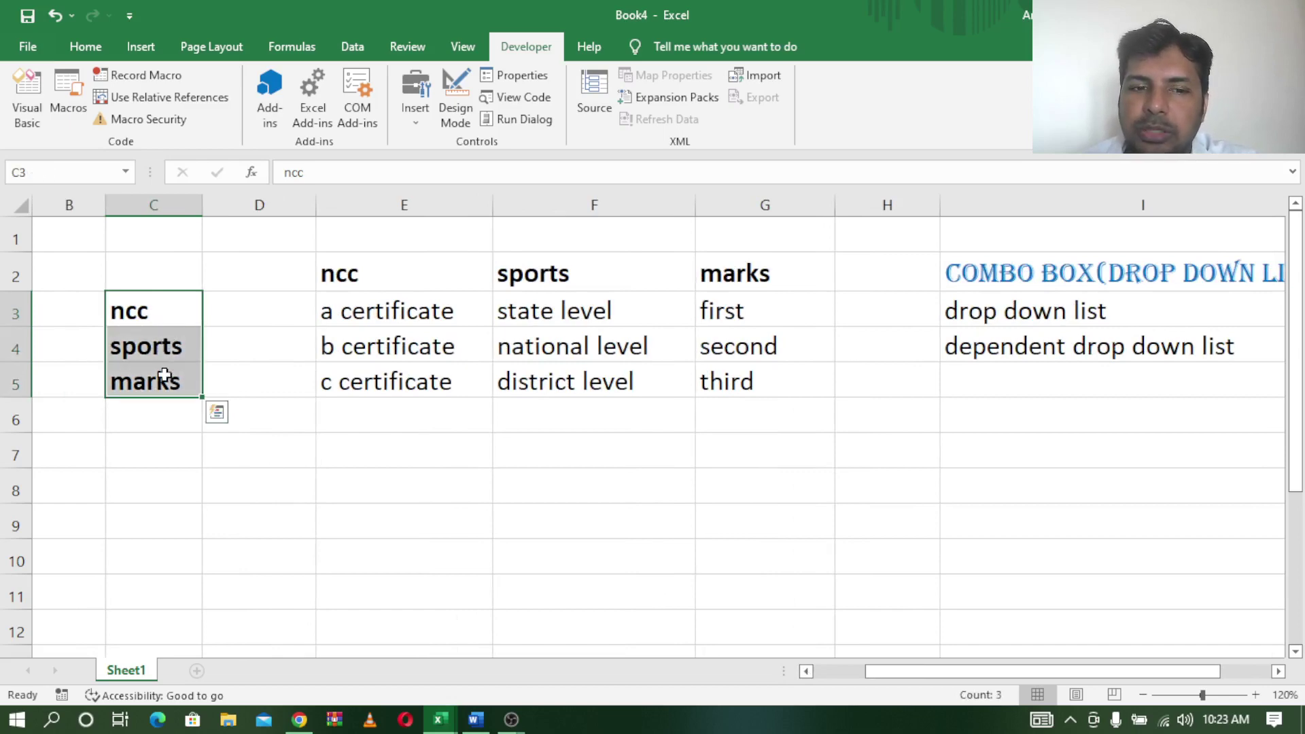
mouse_move(438, 720)
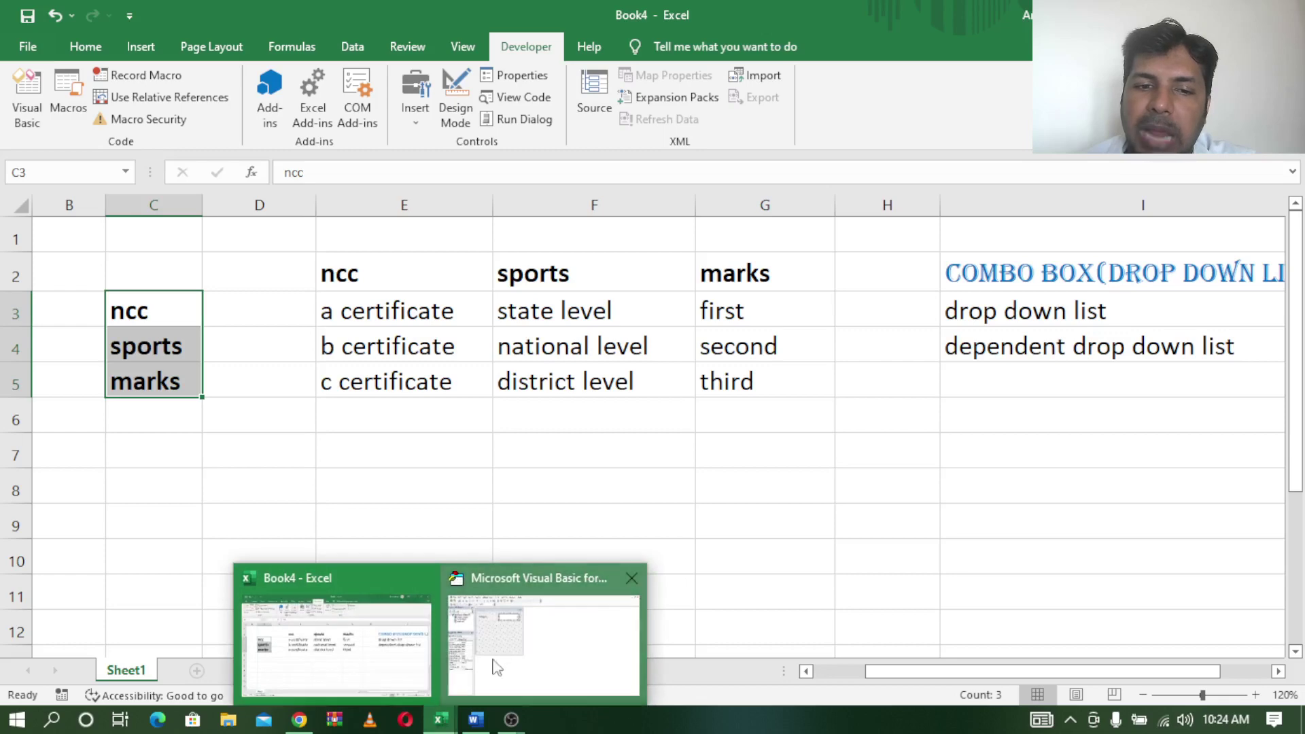
left_click(503, 646)
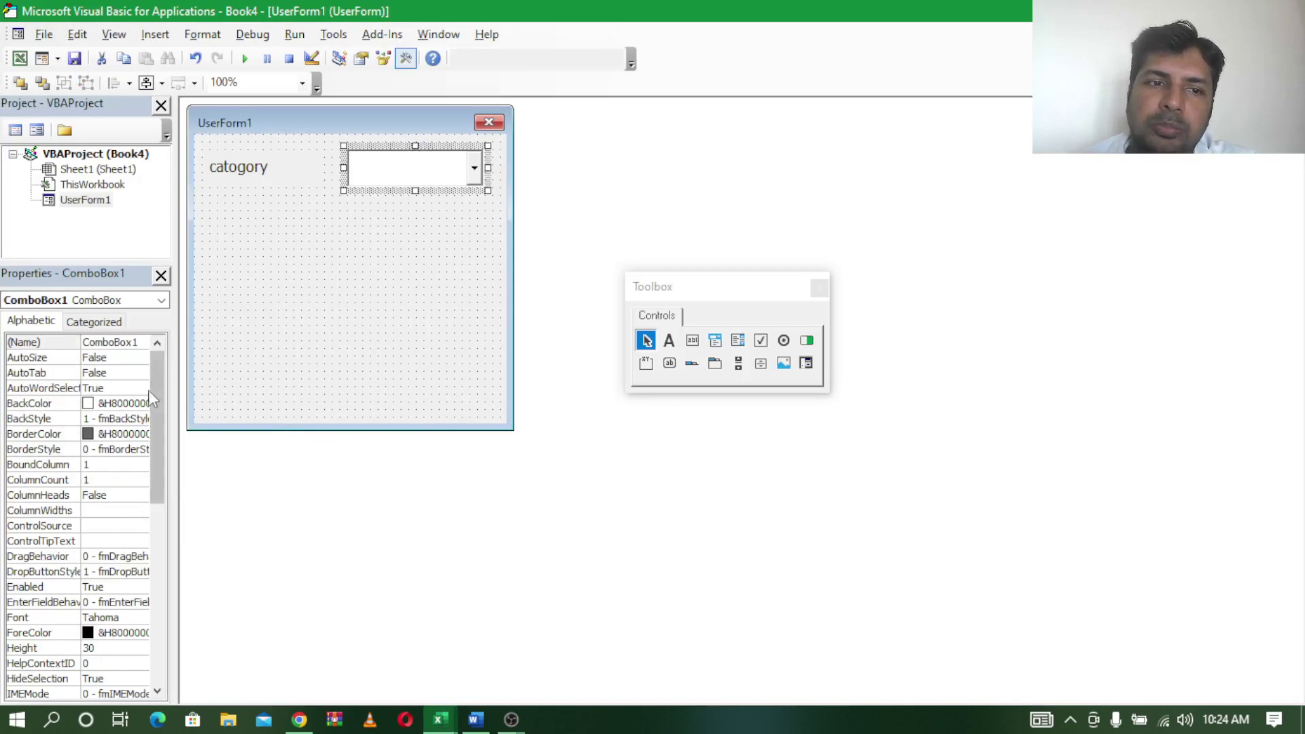
Set ComboBox1's RowSource property to sheet1!c3:c5
left_click_drag(157, 386, 145, 583)
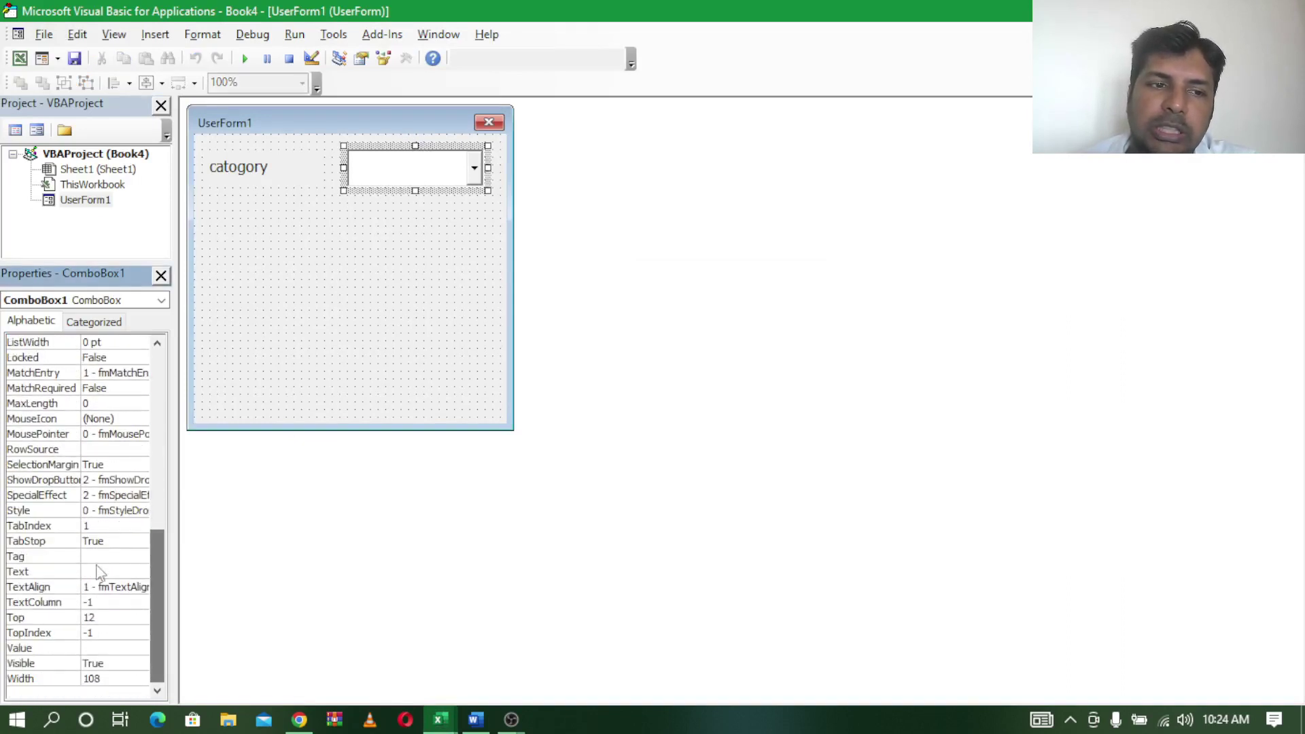
left_click(103, 449)
type("sheet1!c3:c5")
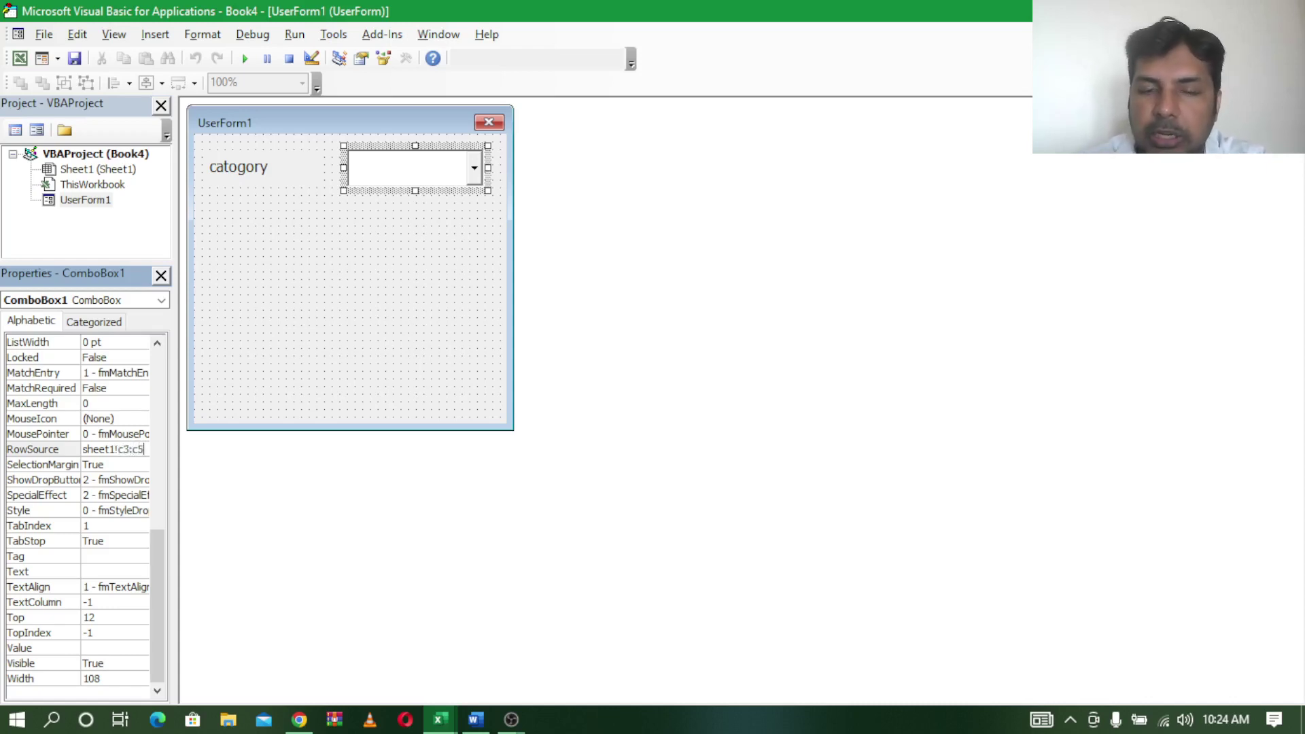
key("Return")
left_click(372, 279)
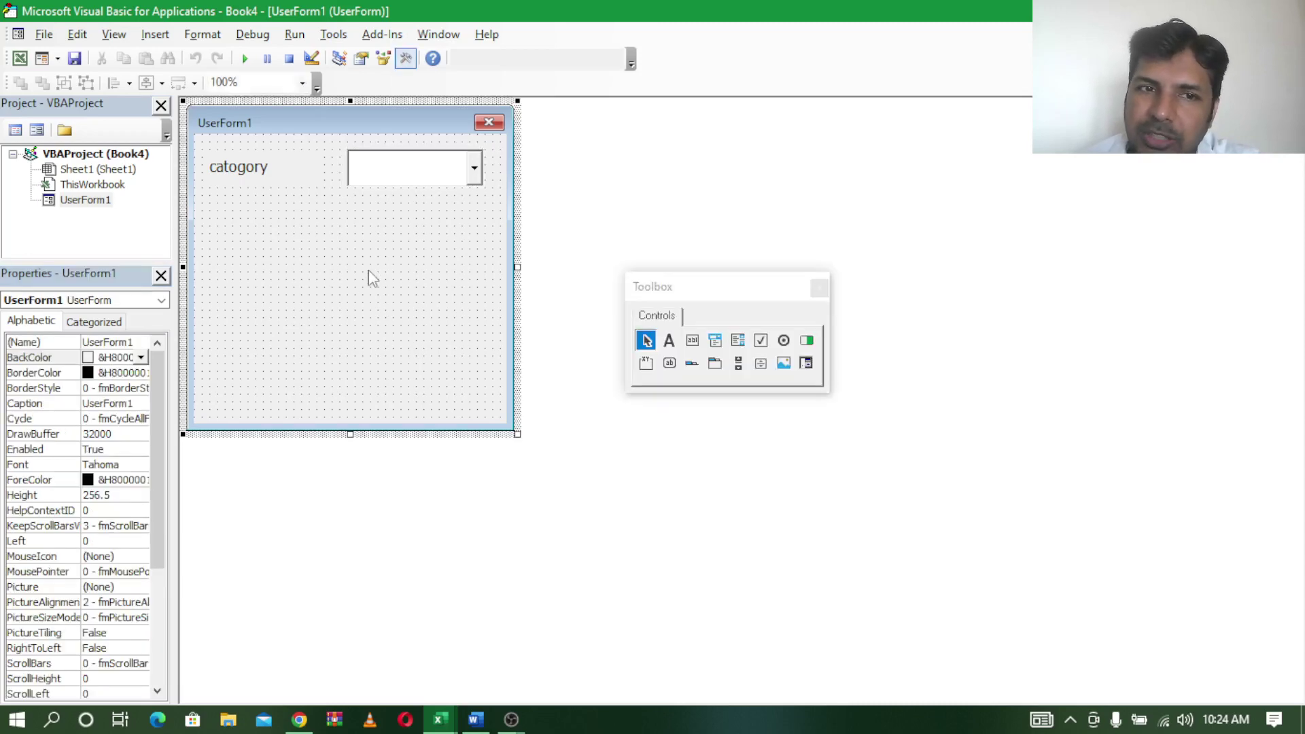
left_click(245, 59)
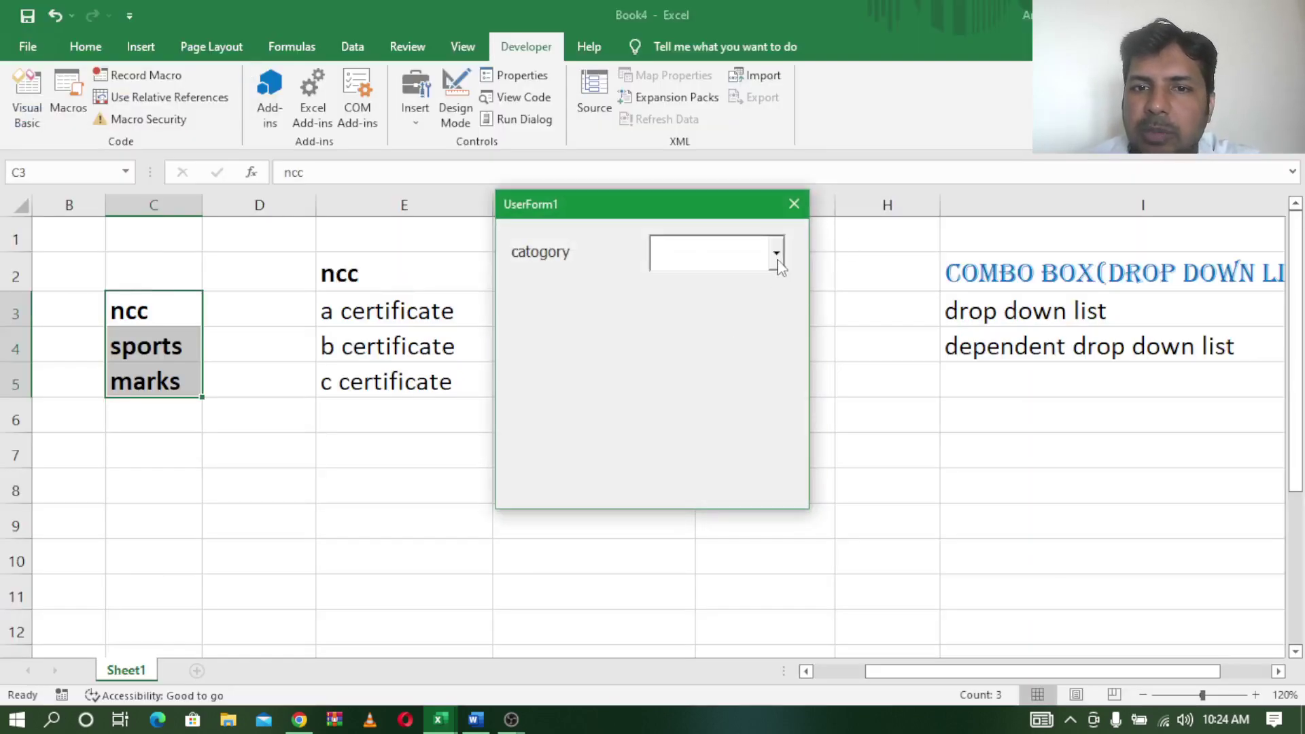
left_click(777, 255)
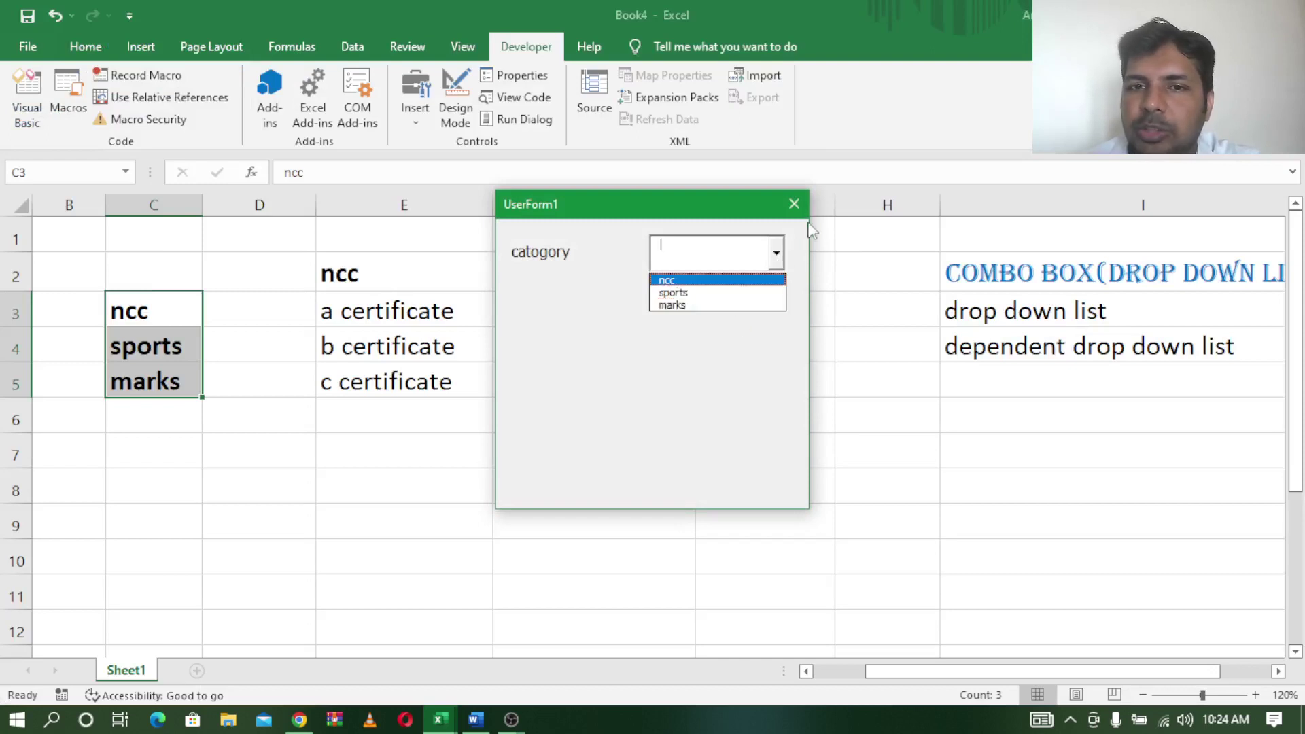
left_click(792, 203)
left_click(793, 203)
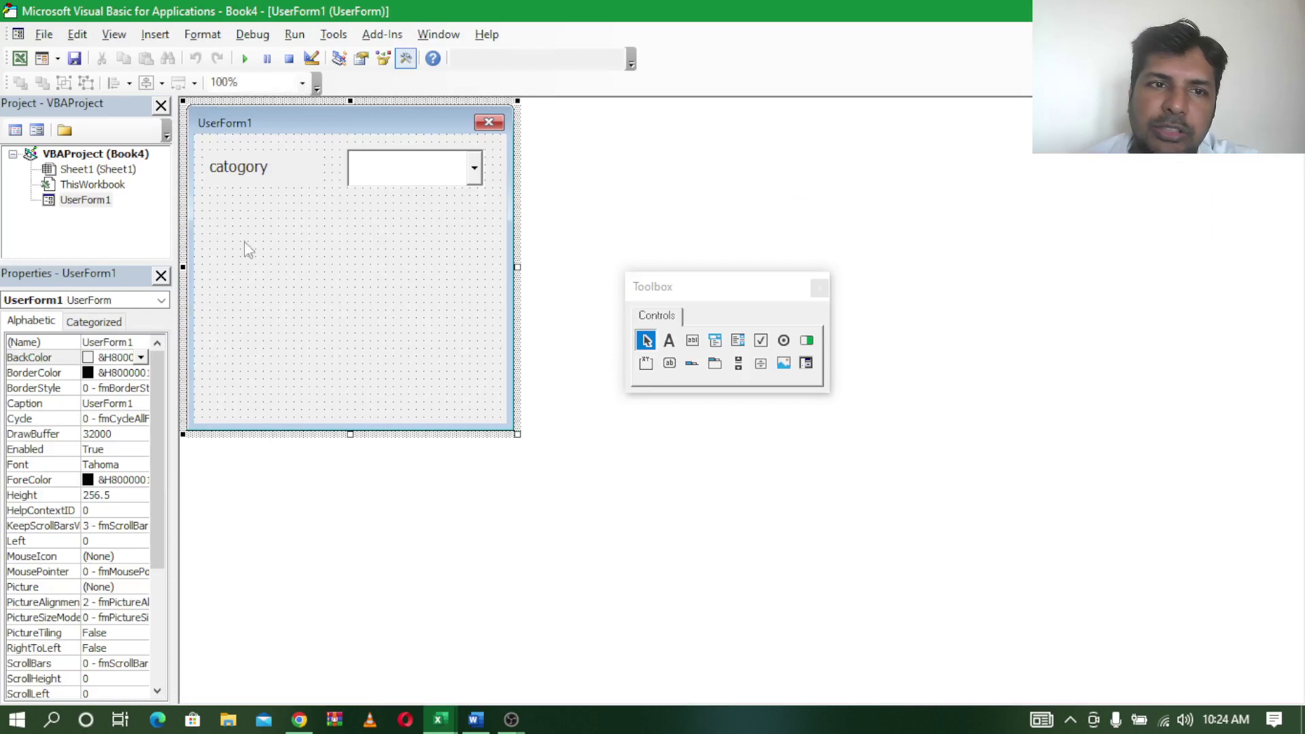
Set the category combo box's font size to 12
left_click(376, 167)
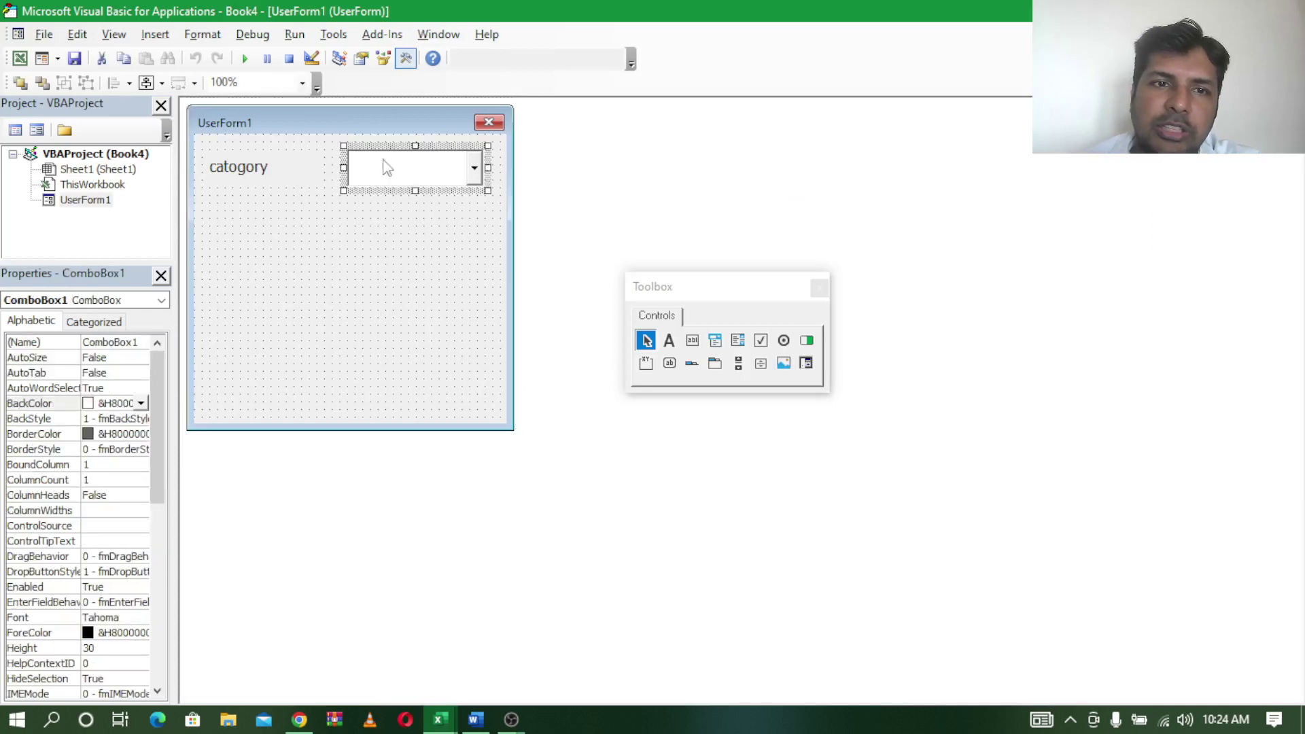
left_click(140, 405)
scroll(157, 406, "down", 3)
scroll(157, 407, "up", 3)
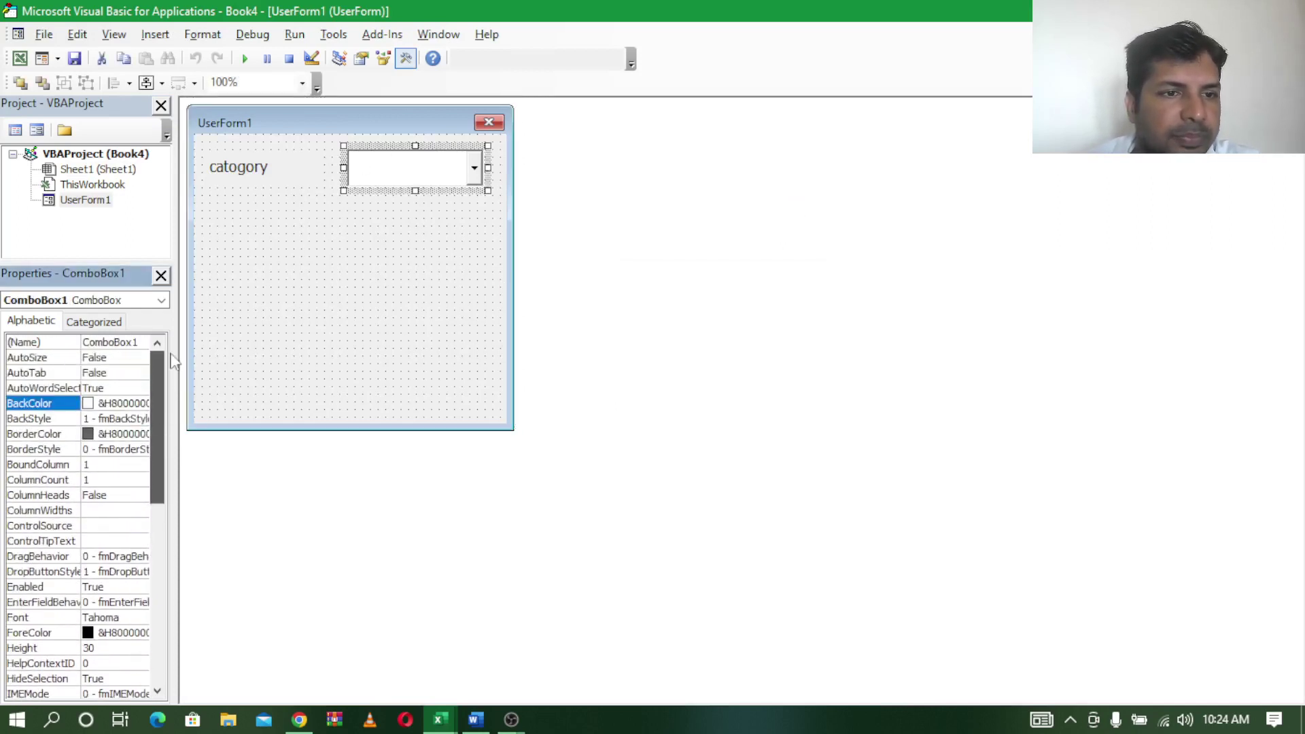
left_click(110, 388)
scroll(157, 481, "down", 3)
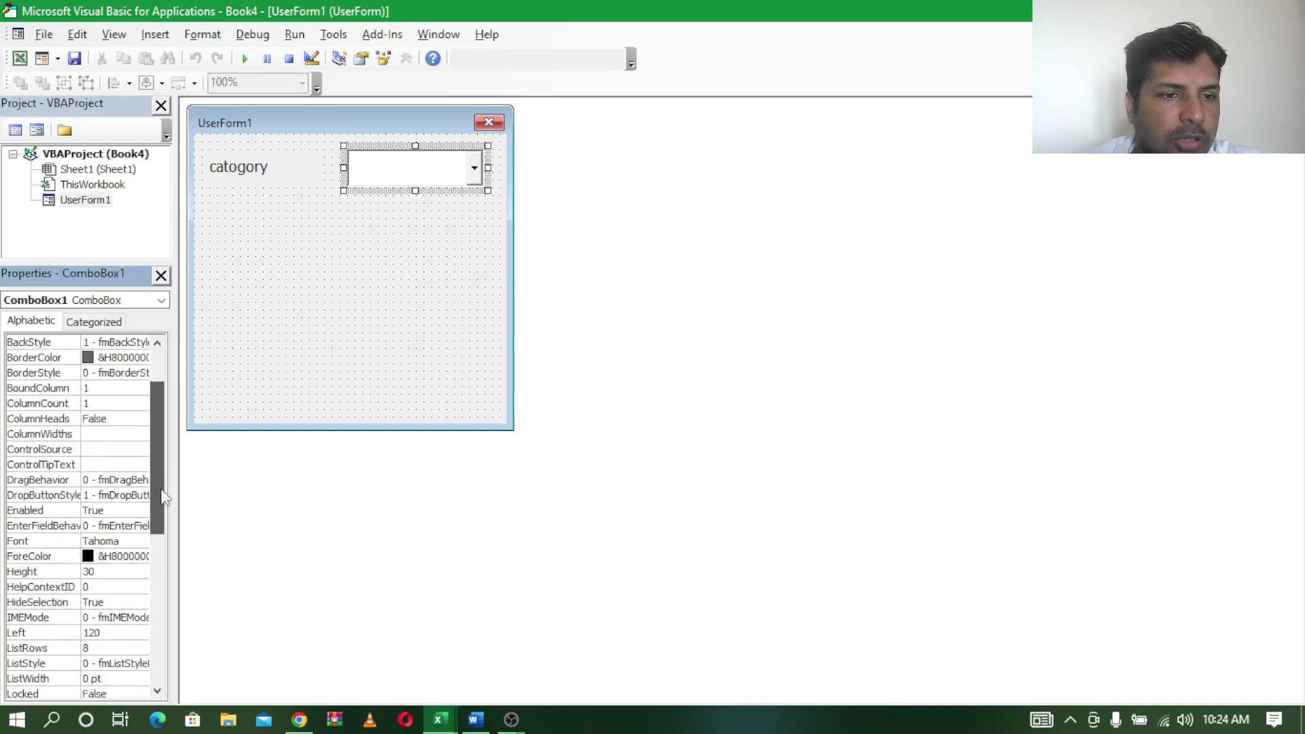
left_click(138, 480)
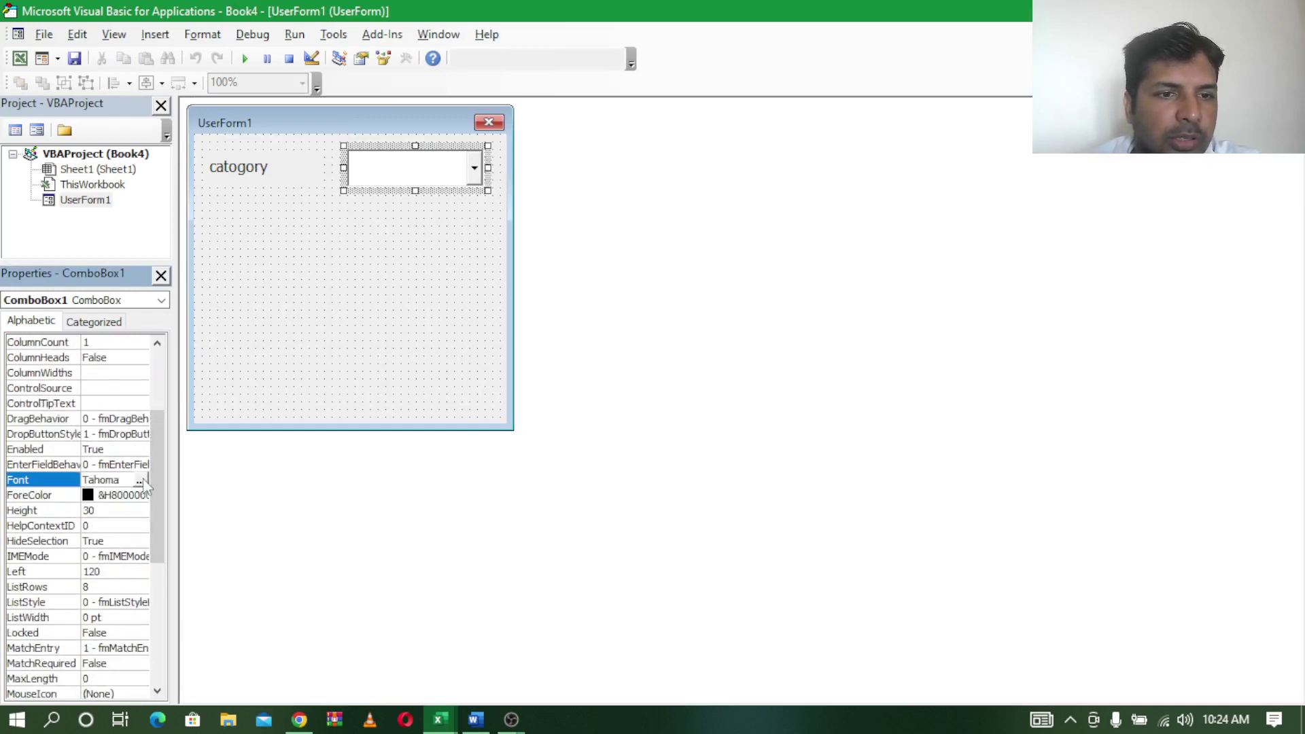
left_click(140, 480)
left_click(308, 237)
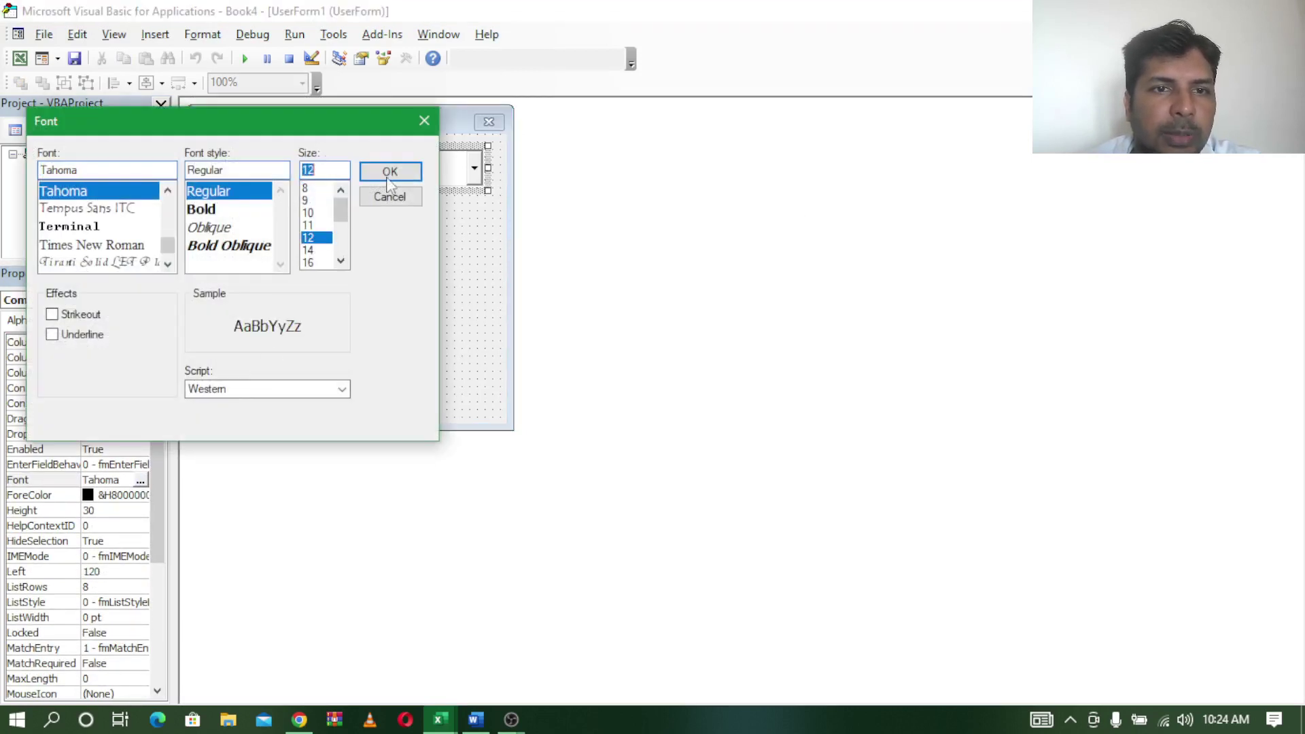
left_click(389, 171)
left_click(457, 268)
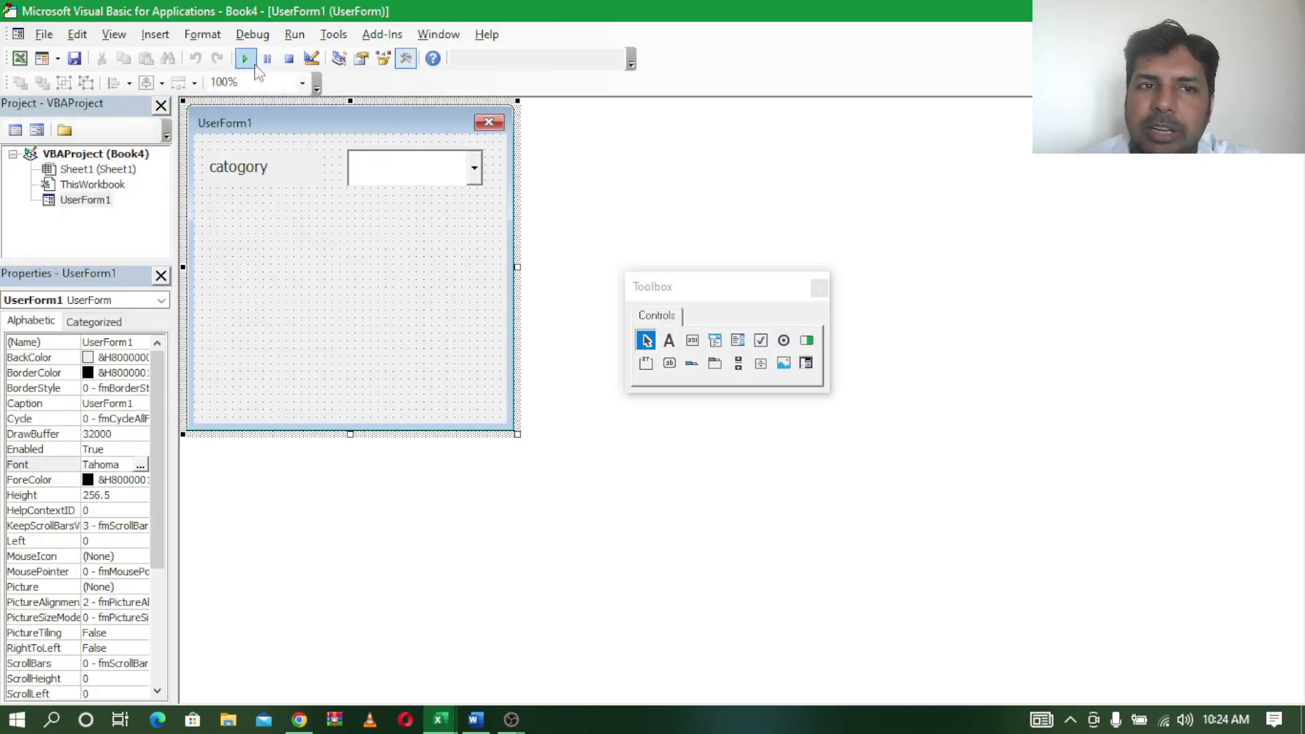
Run the form and check the category list shows the larger text, then close it
left_click(245, 58)
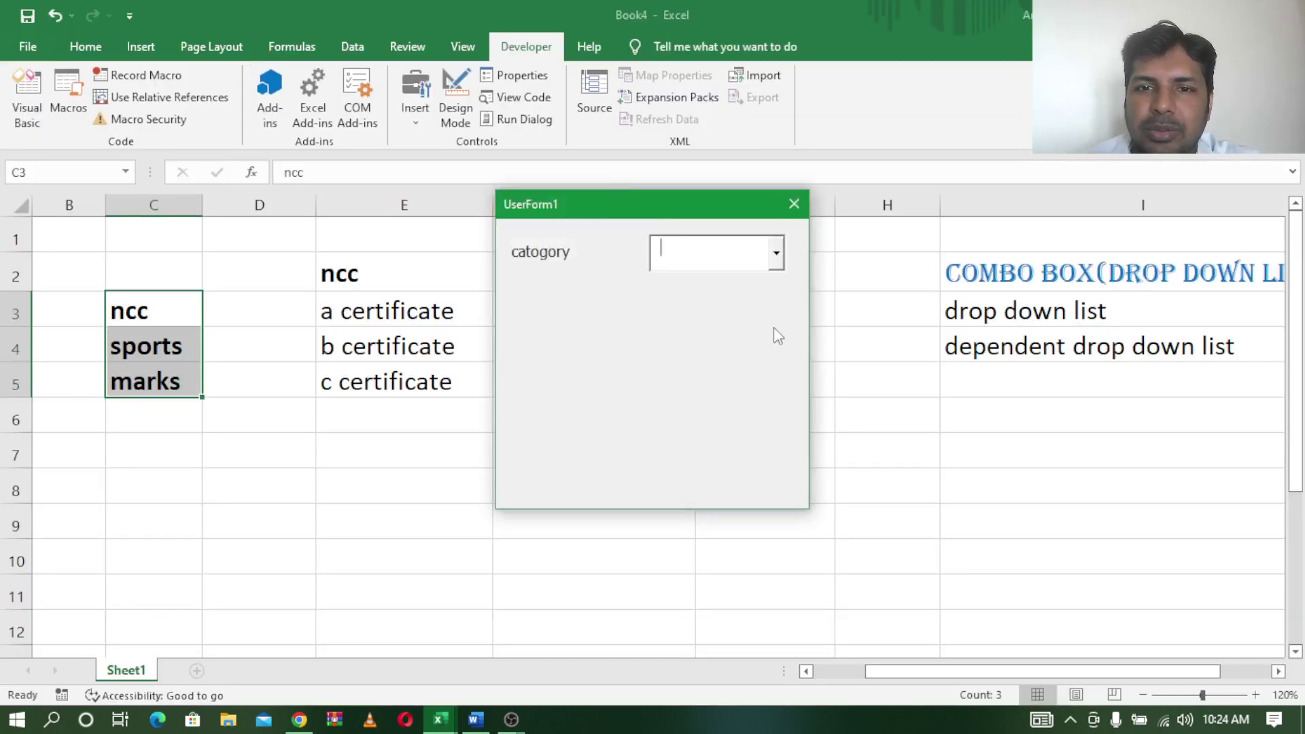
left_click(778, 255)
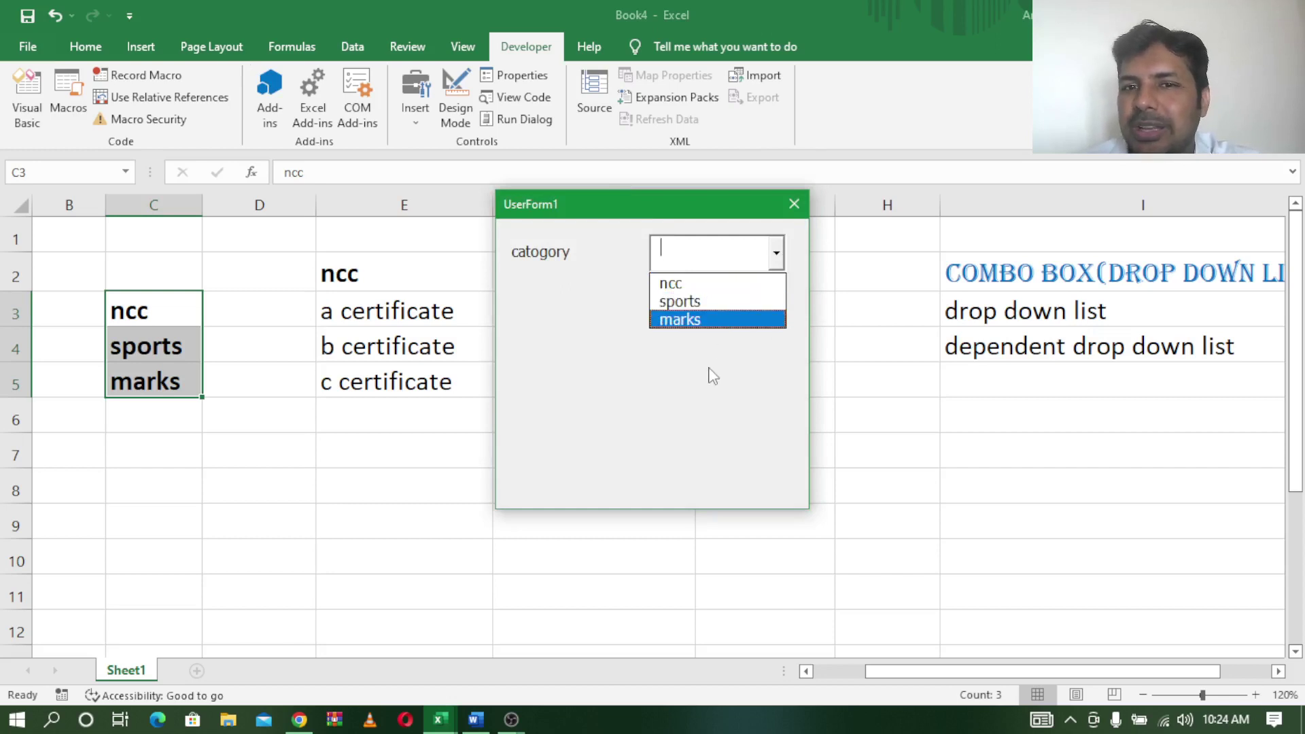
left_click(729, 336)
left_click(794, 204)
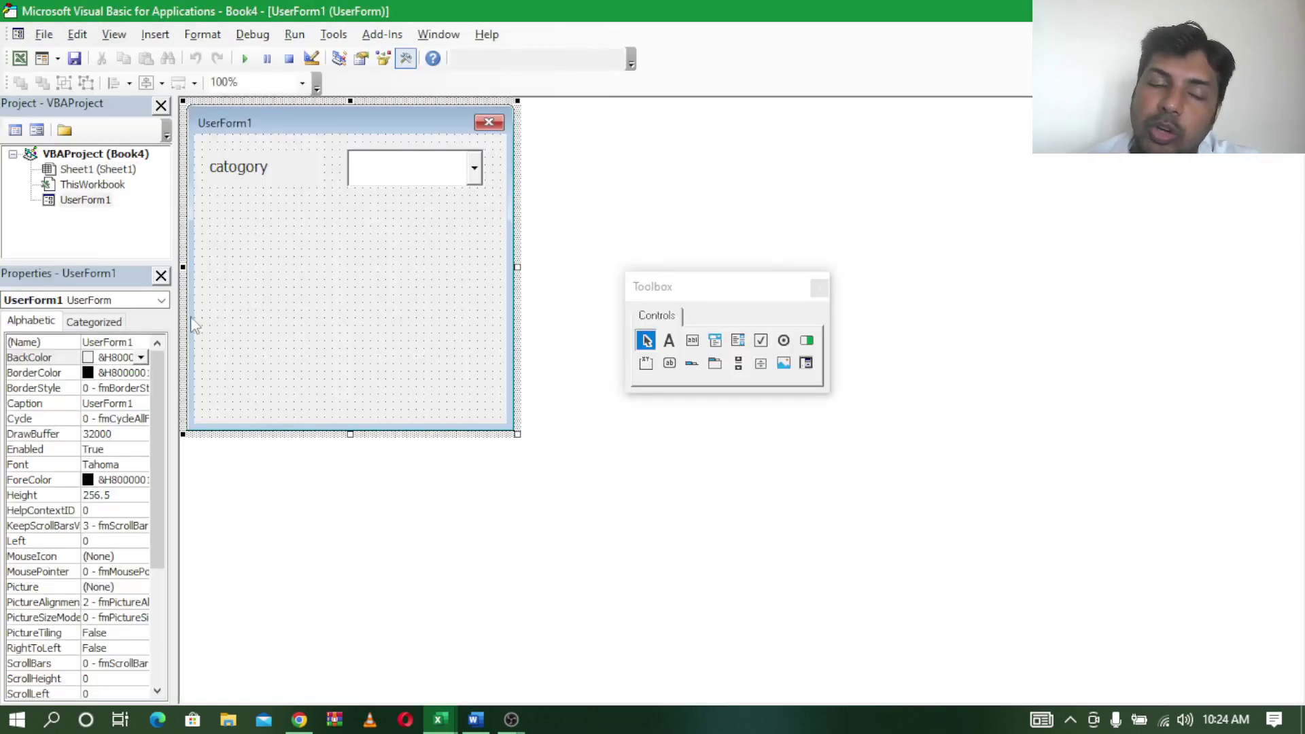
Delete the sheet1!c3:c5 value from ComboBox1's RowSource property
left_click(408, 181)
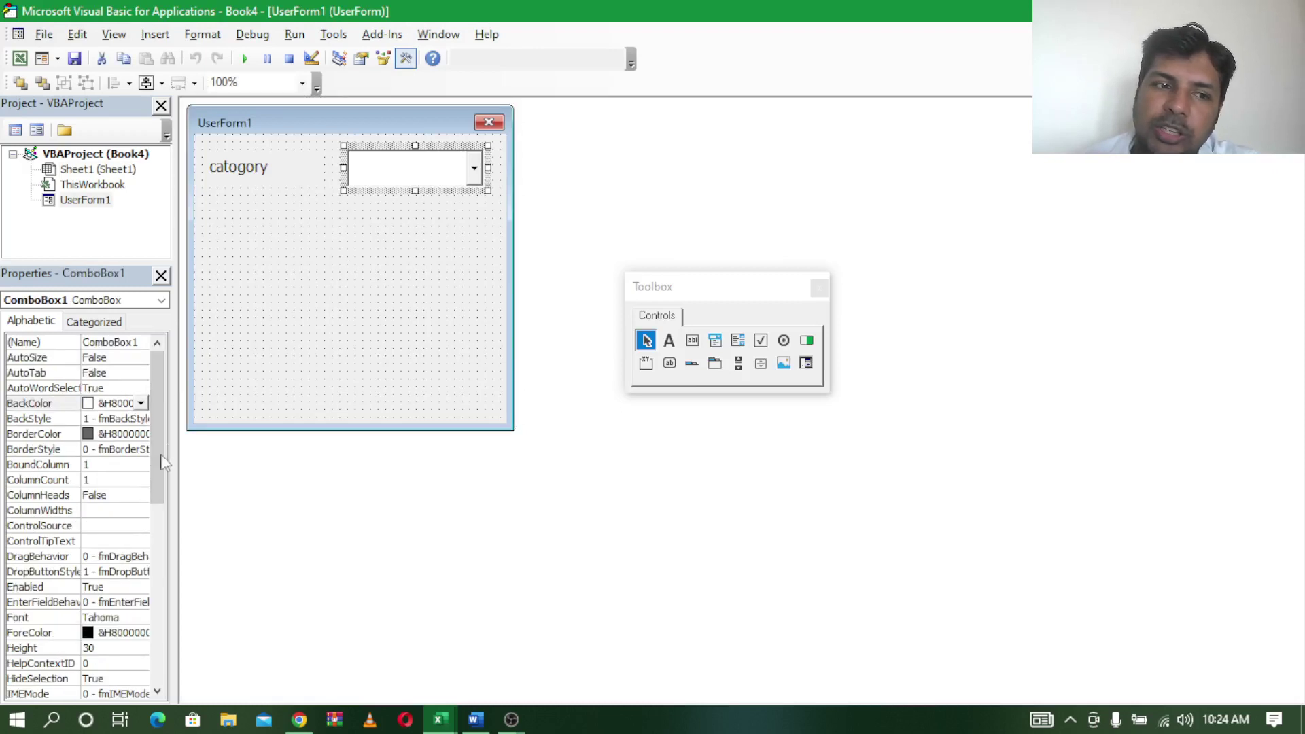
left_click_drag(162, 462, 131, 605)
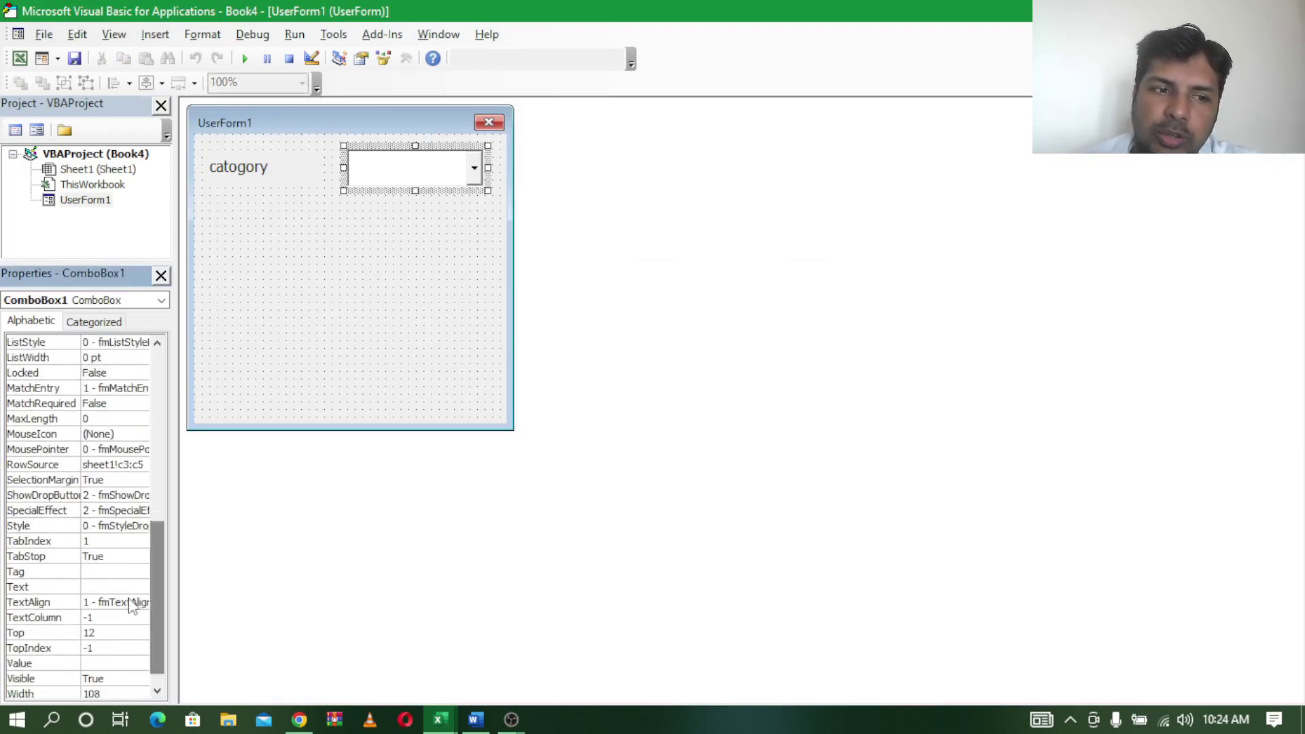
left_click_drag(155, 574, 149, 588)
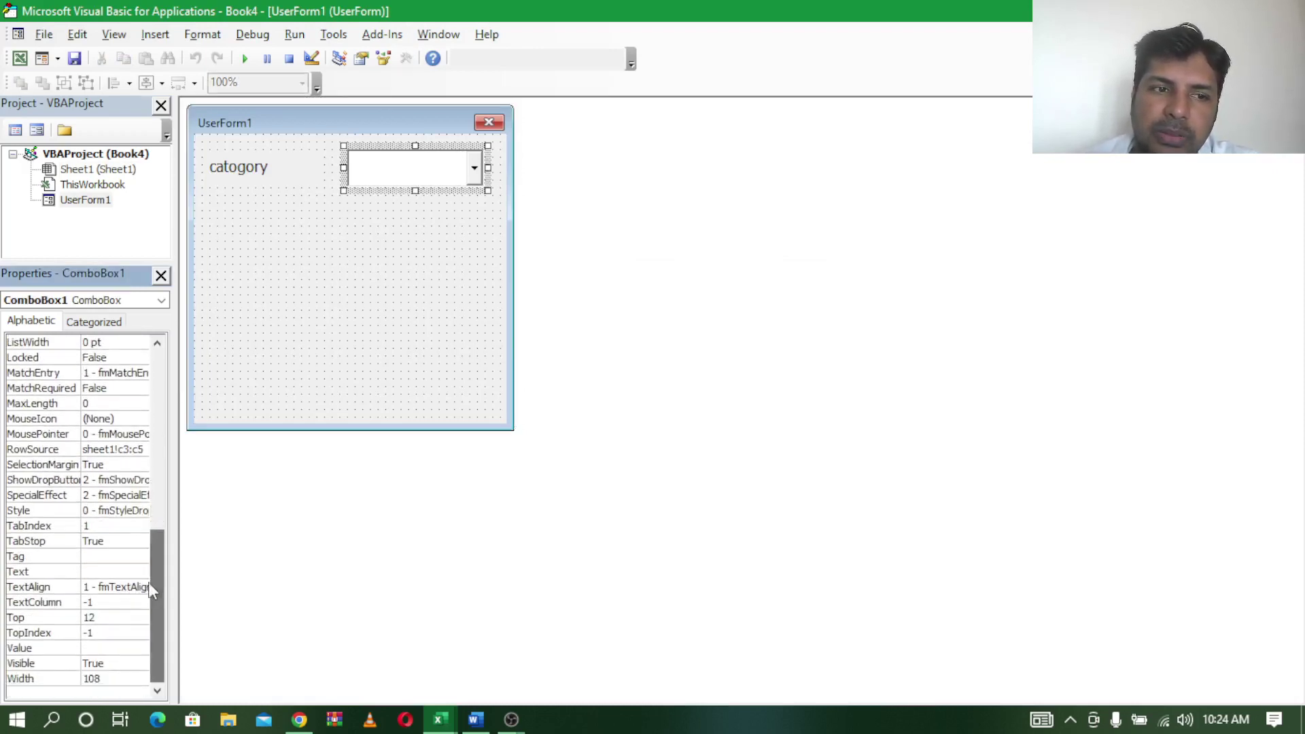
left_click(87, 449)
left_click_drag(85, 449, 136, 451)
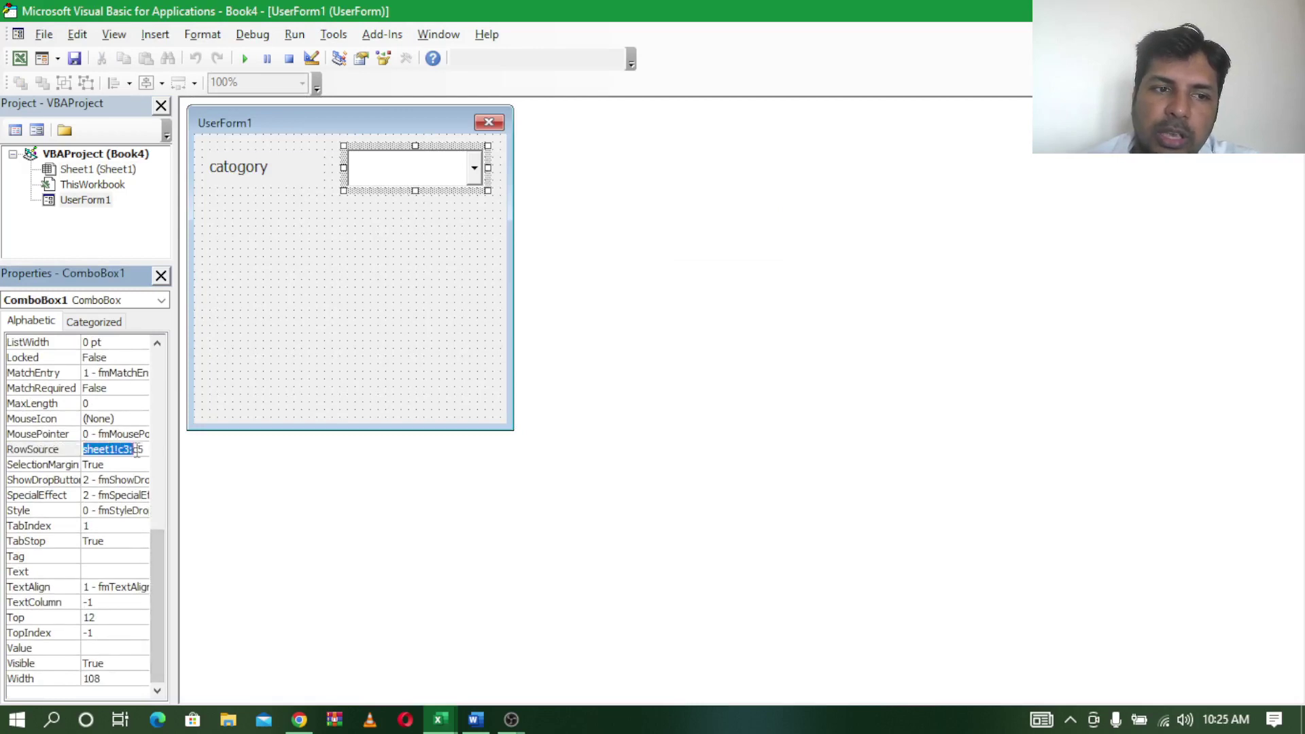
left_click(151, 448)
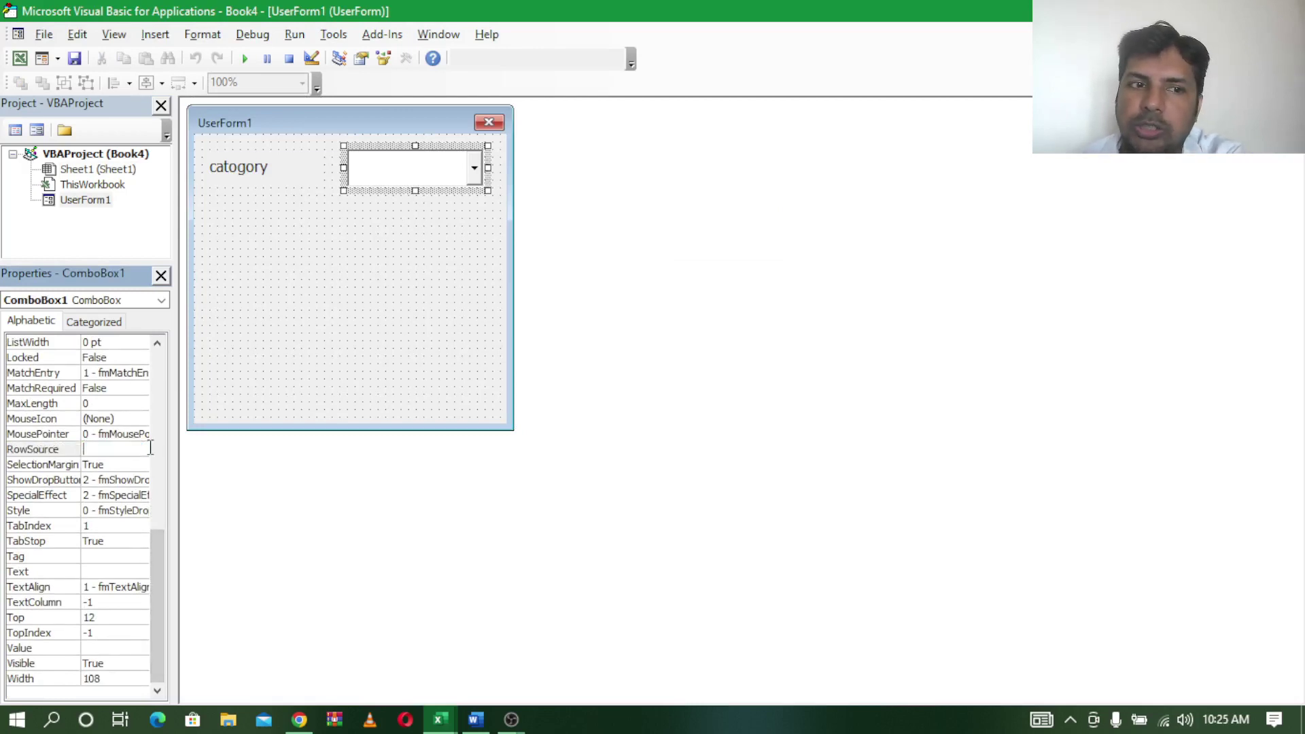
left_click(334, 283)
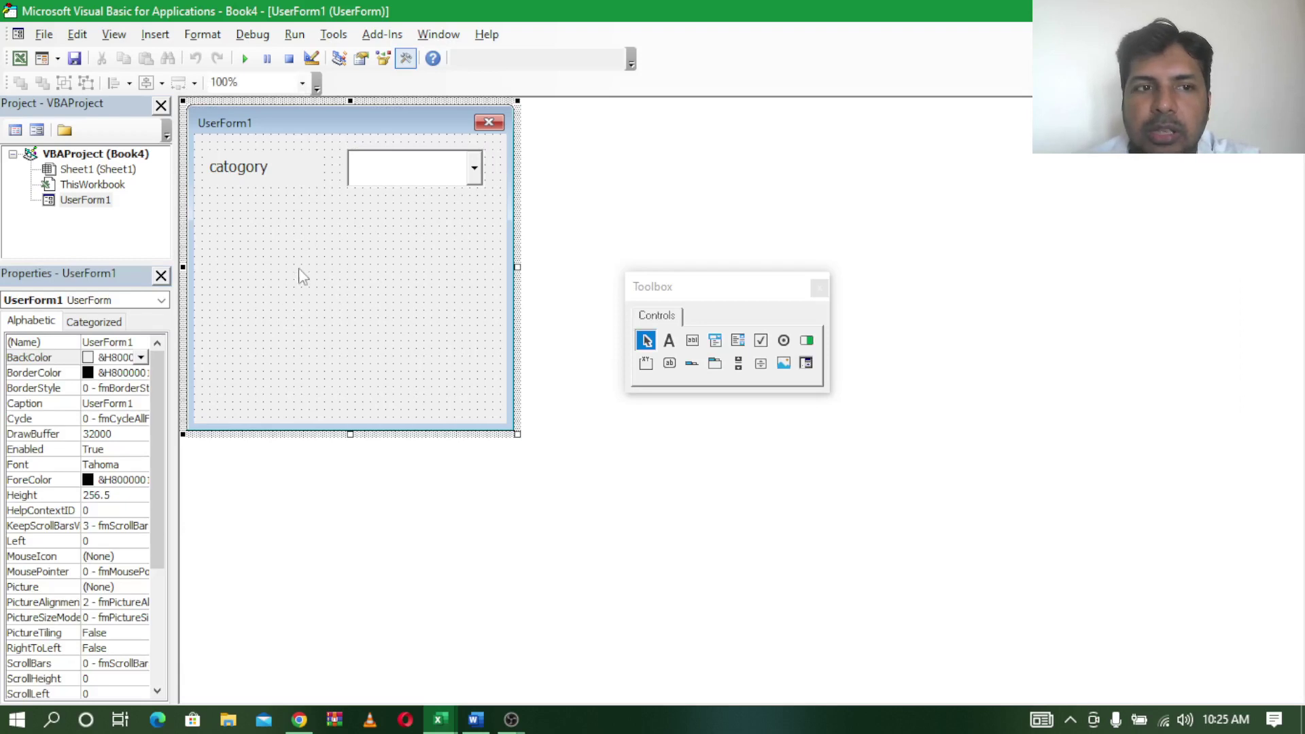
In UserForm_Click, write UserForm1.ComboBox1.RowSource = "sheet1!c3:c5"
double_click(305, 274)
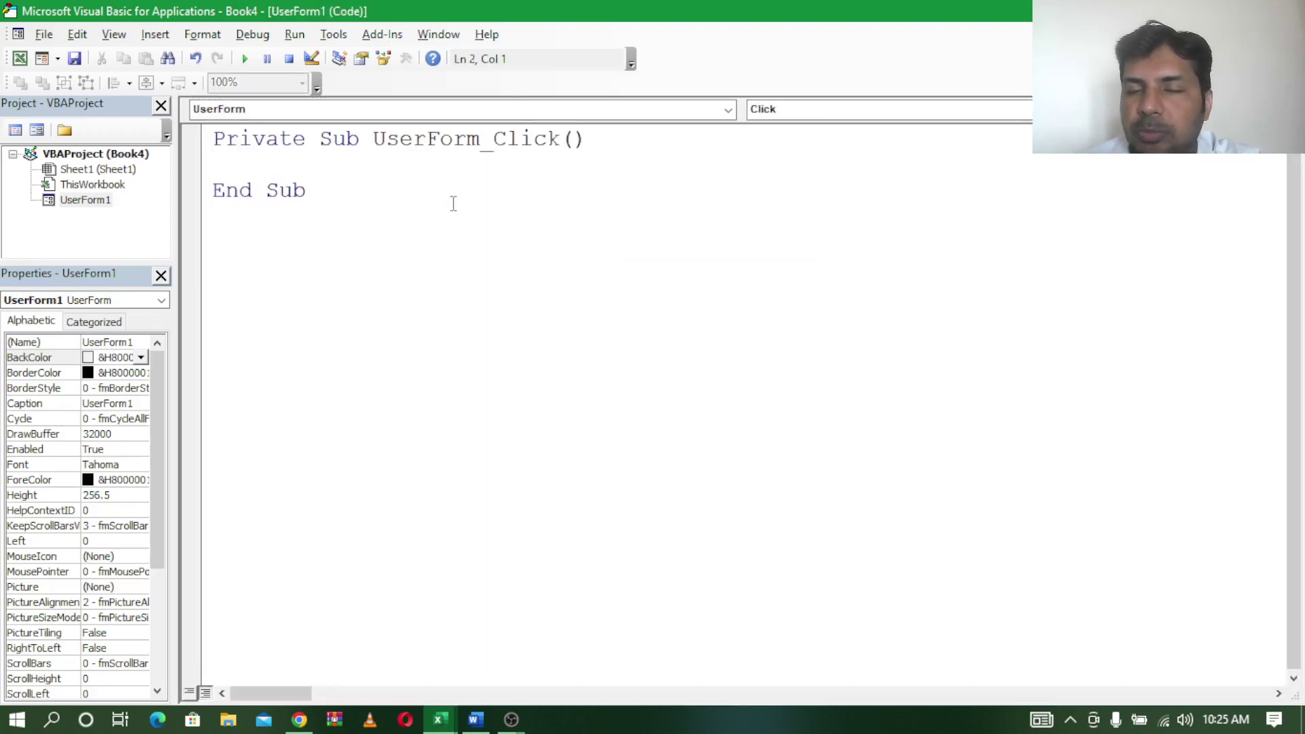
left_click(728, 109)
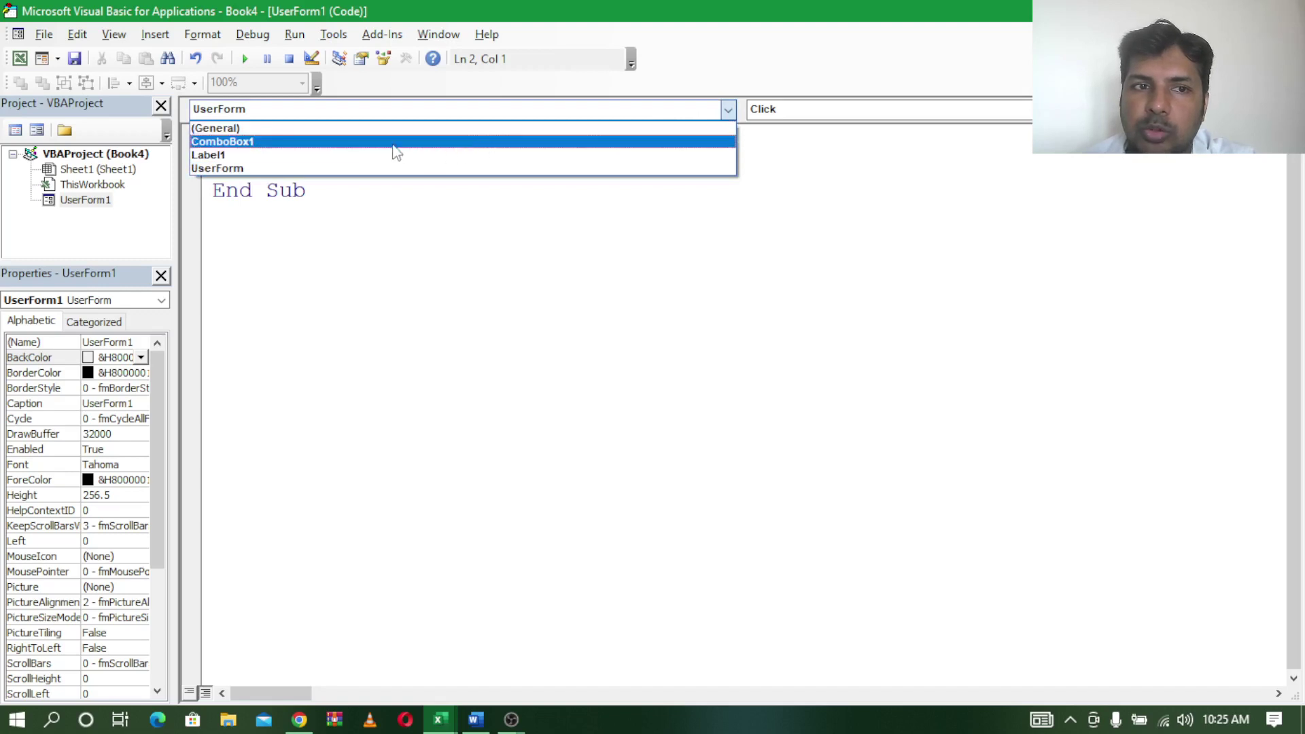
left_click(391, 176)
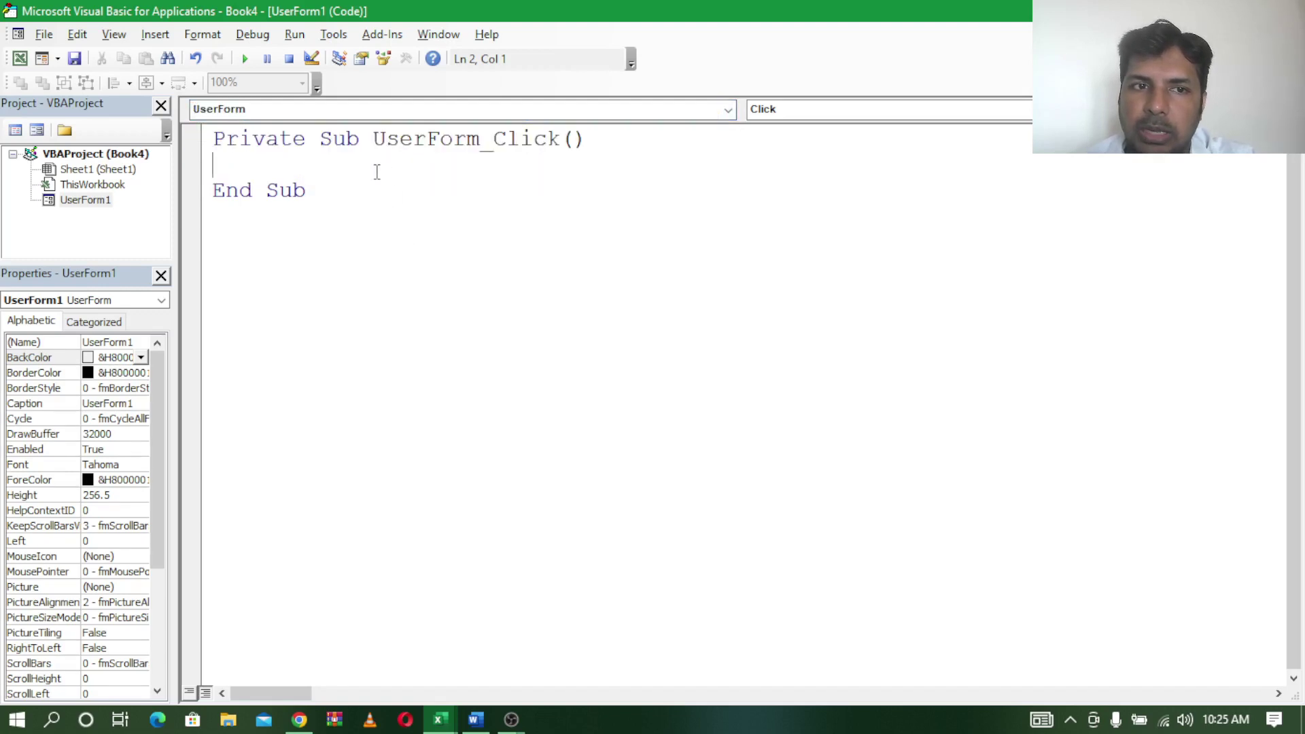
type("user")
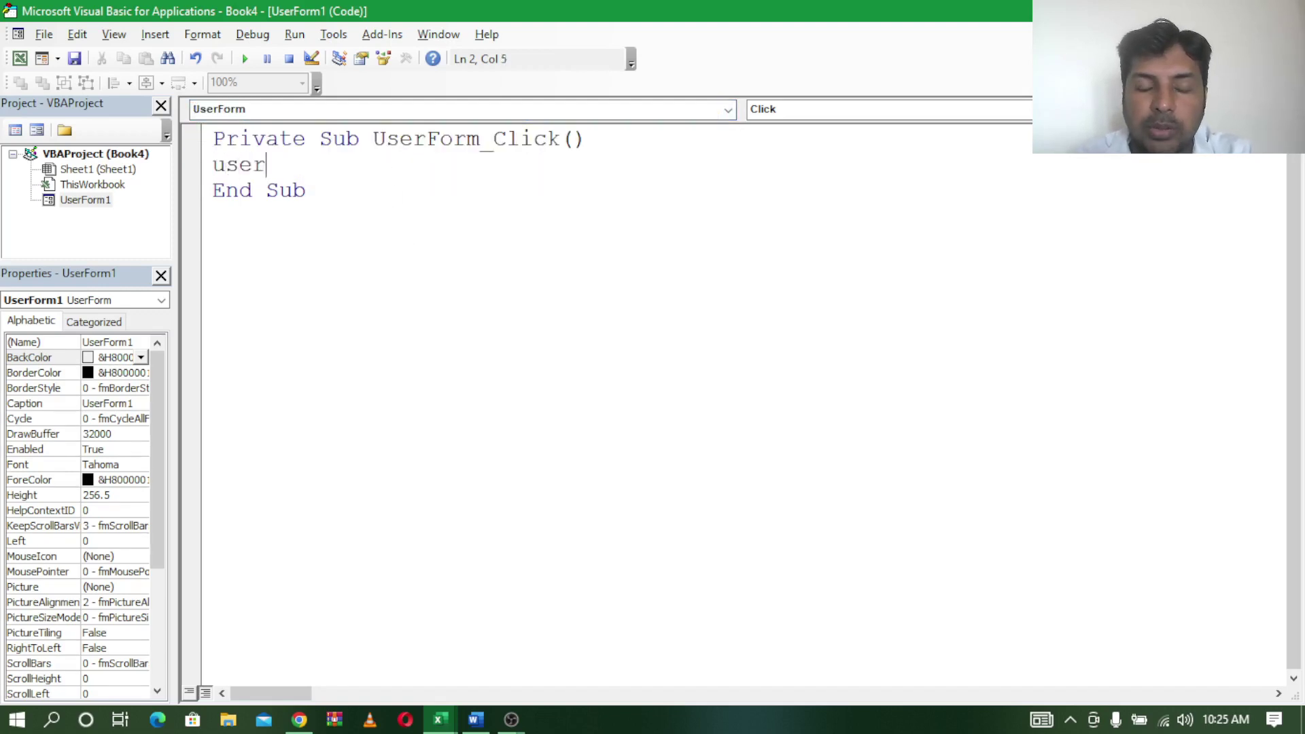
type("form1")
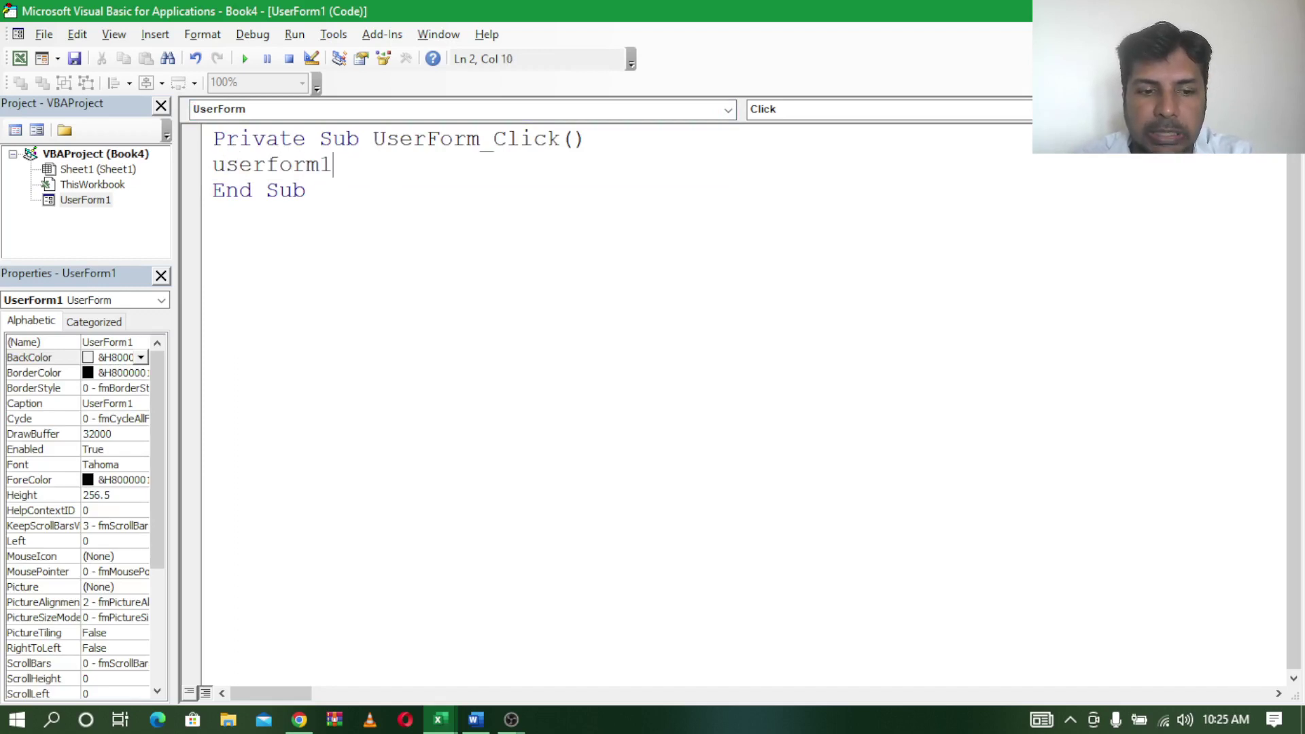
type(".com")
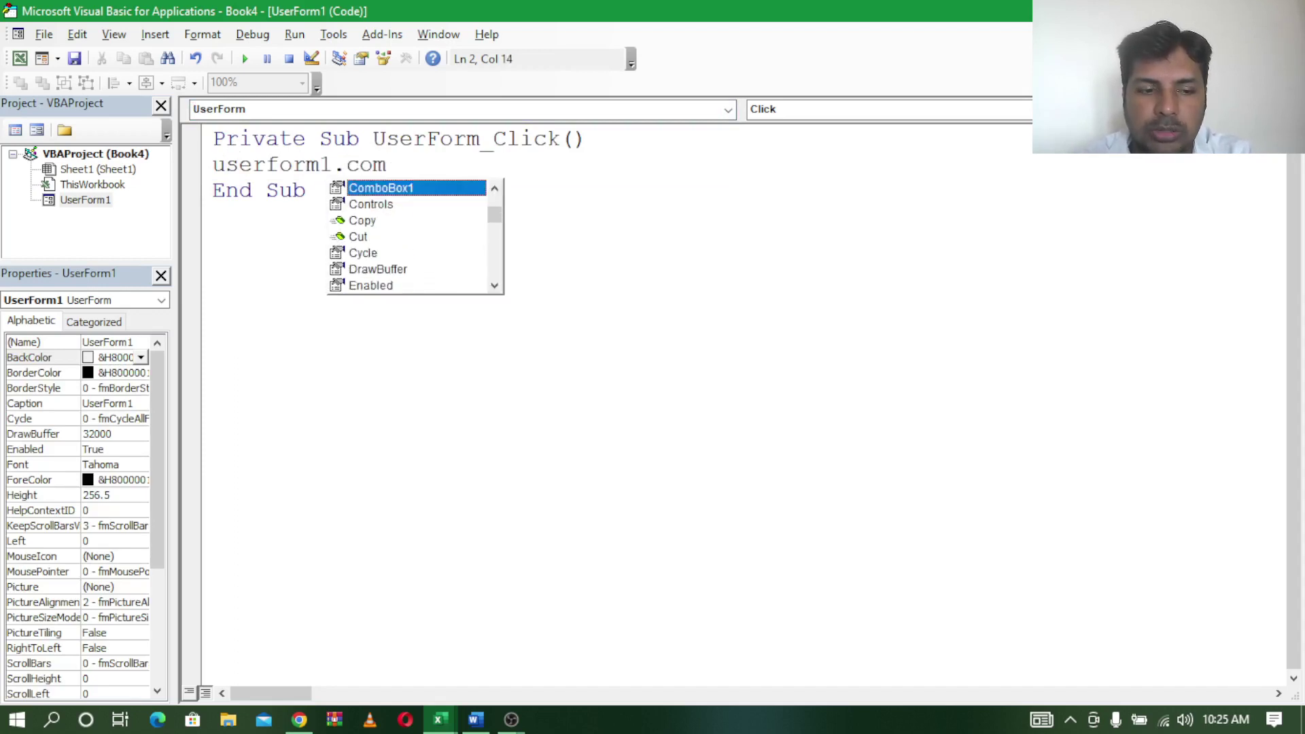
key("Tab")
type(".")
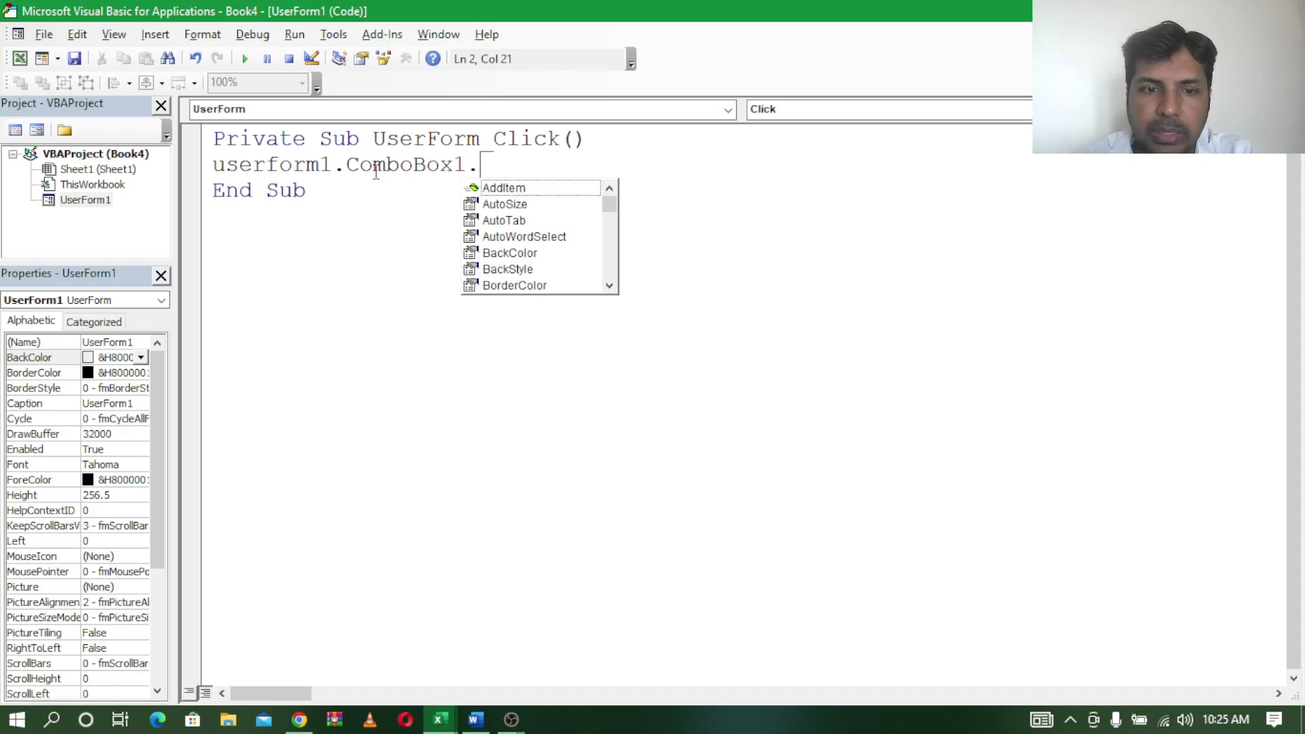
type("ro")
key("Tab")
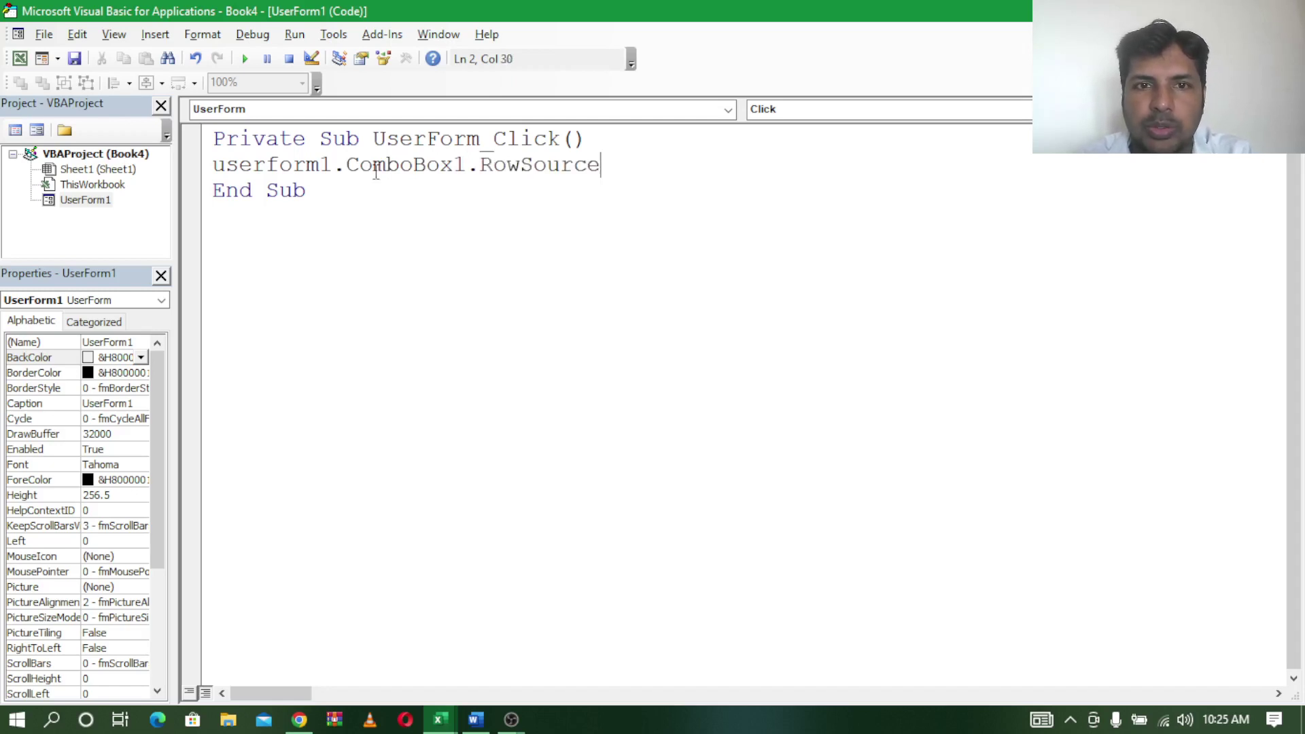
type("=\"sh")
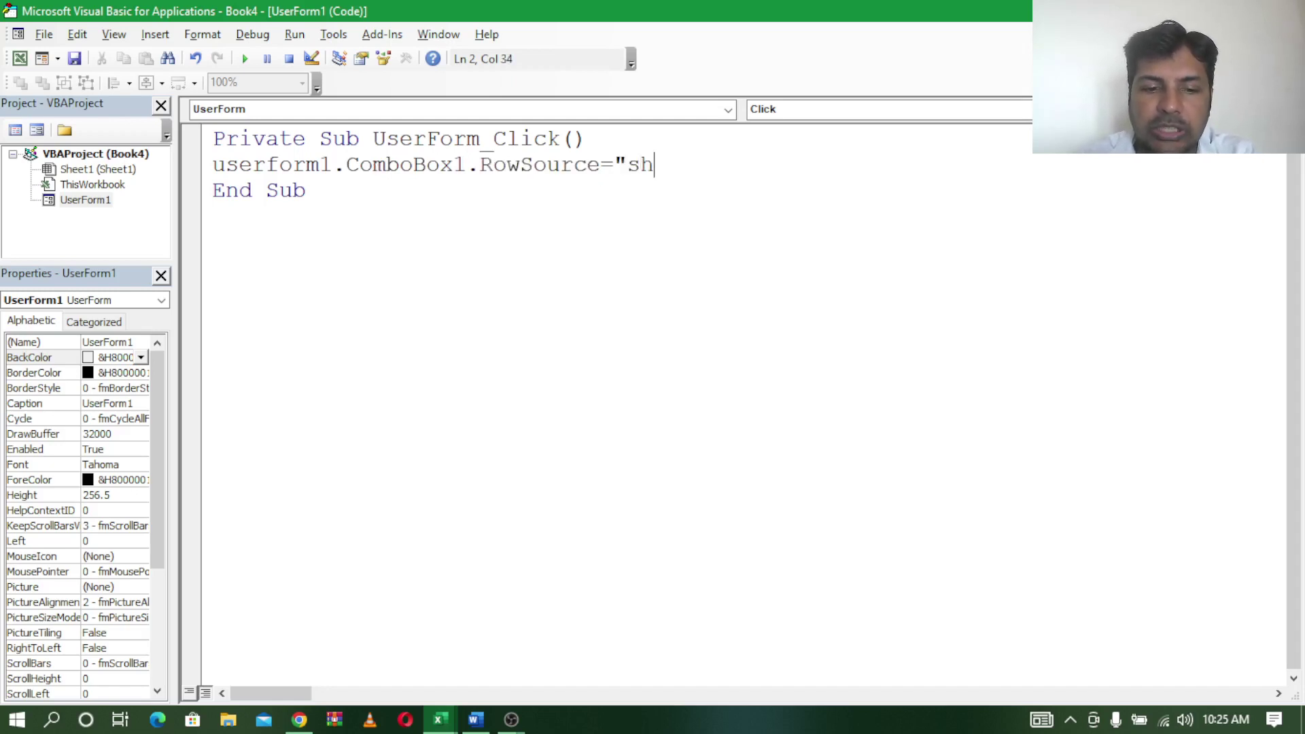
type("eet1")
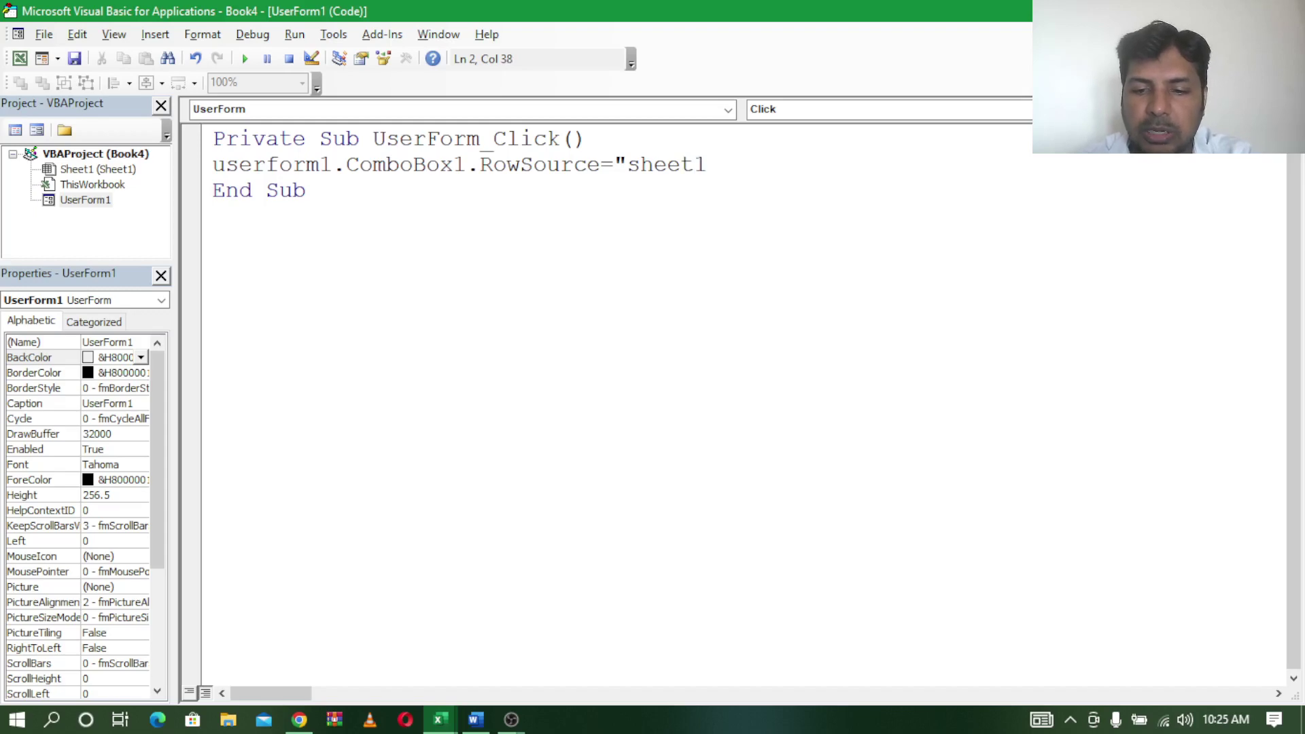
type("C")
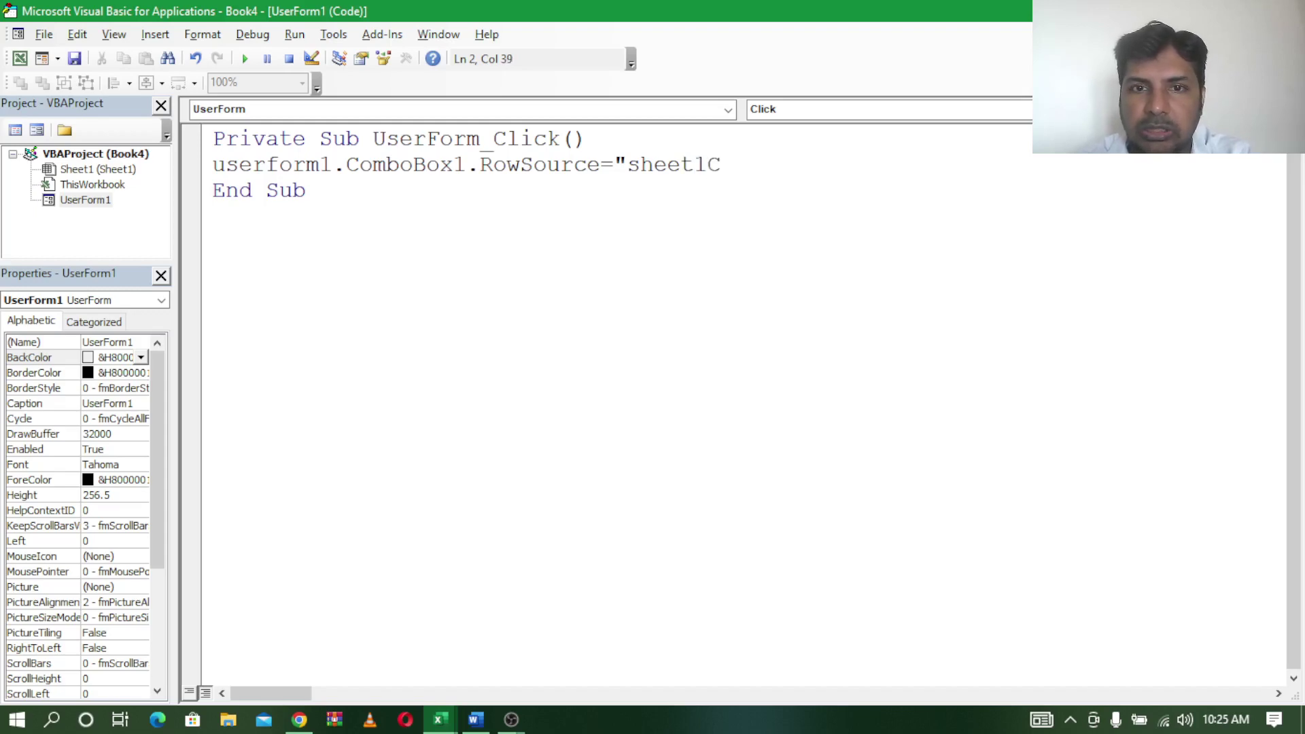
key("BackSpace")
type("!")
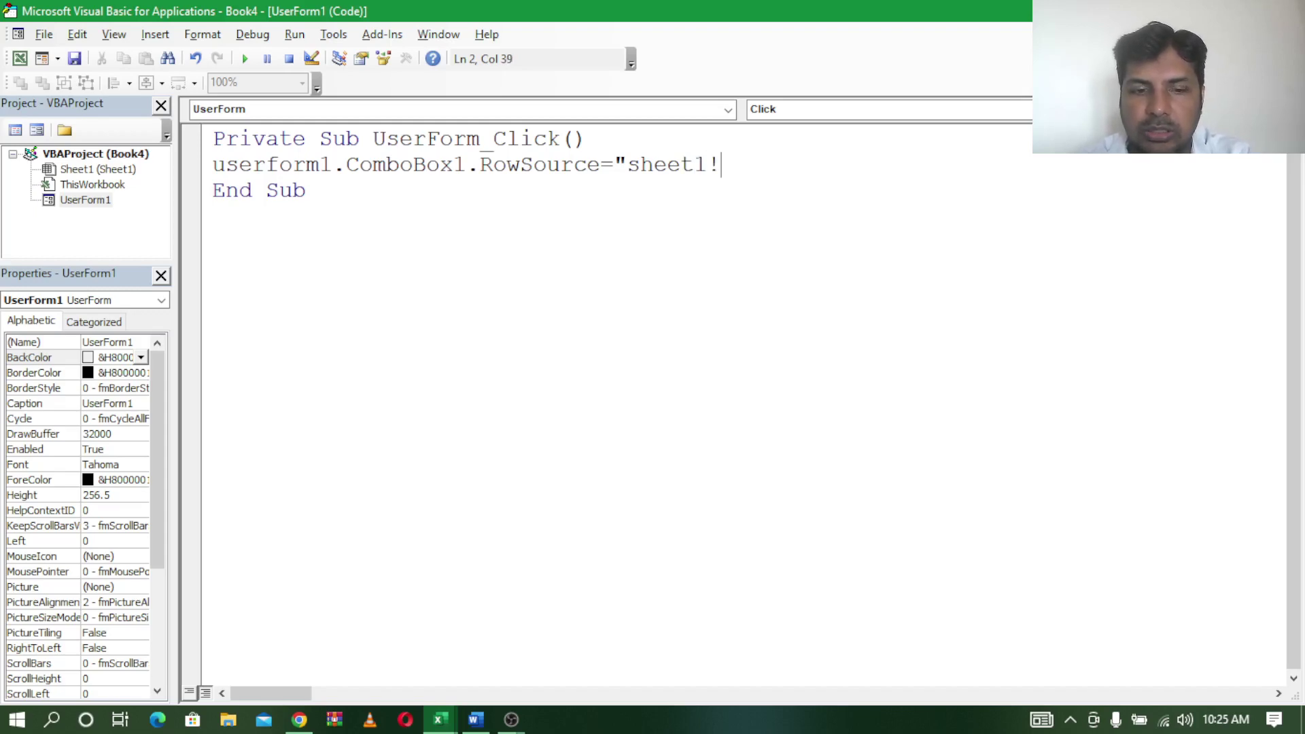
type("c3:c")
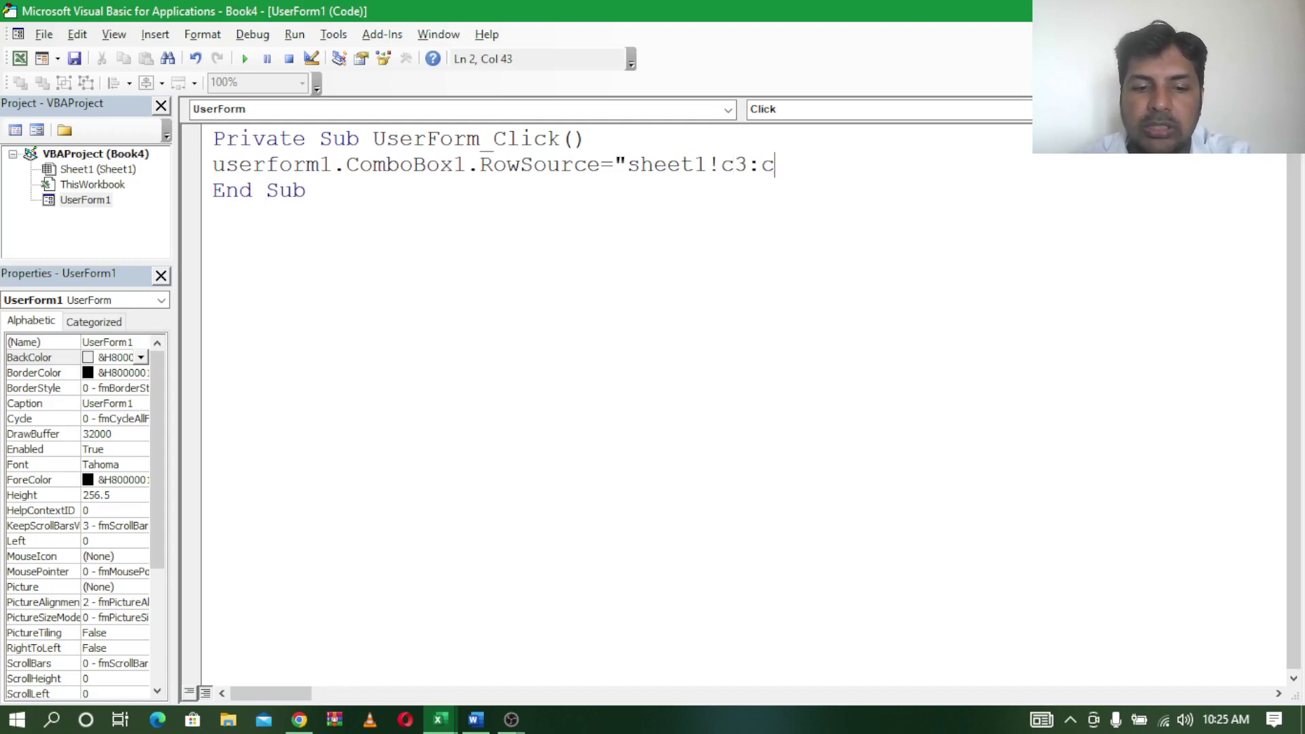
type("5\"")
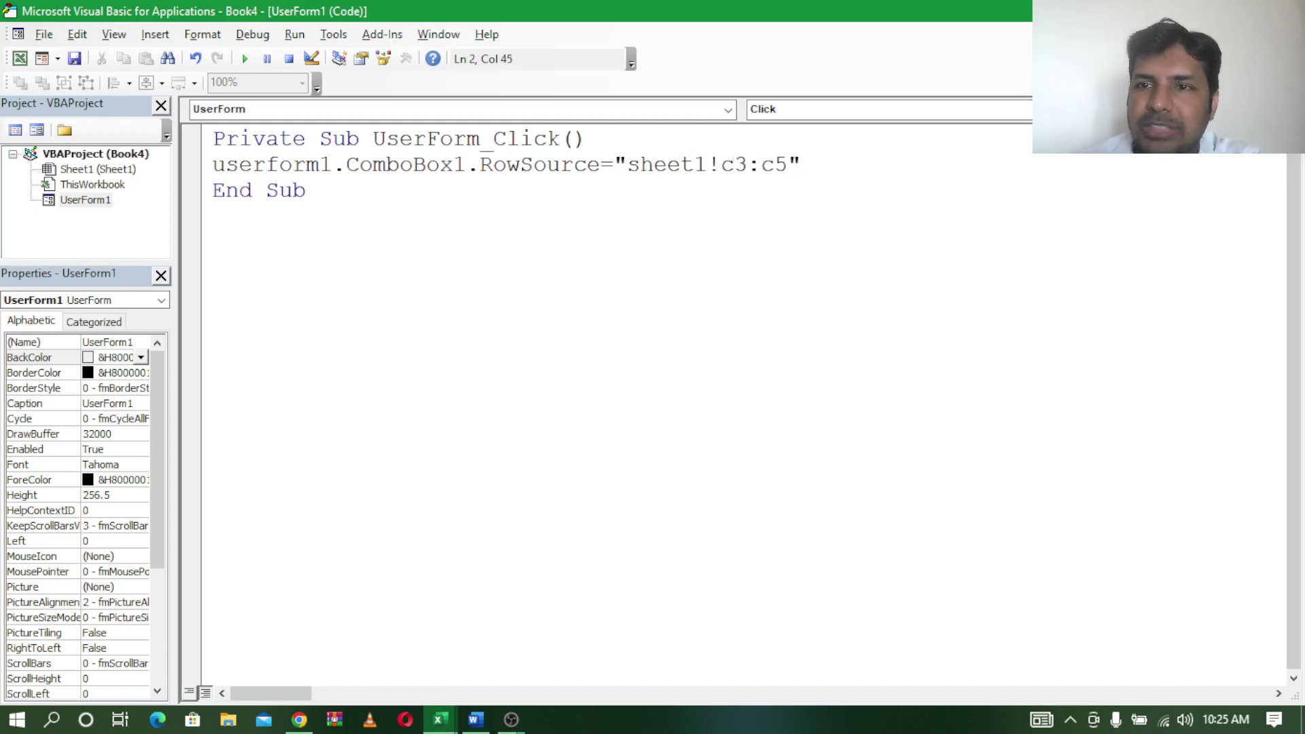
left_click(400, 226)
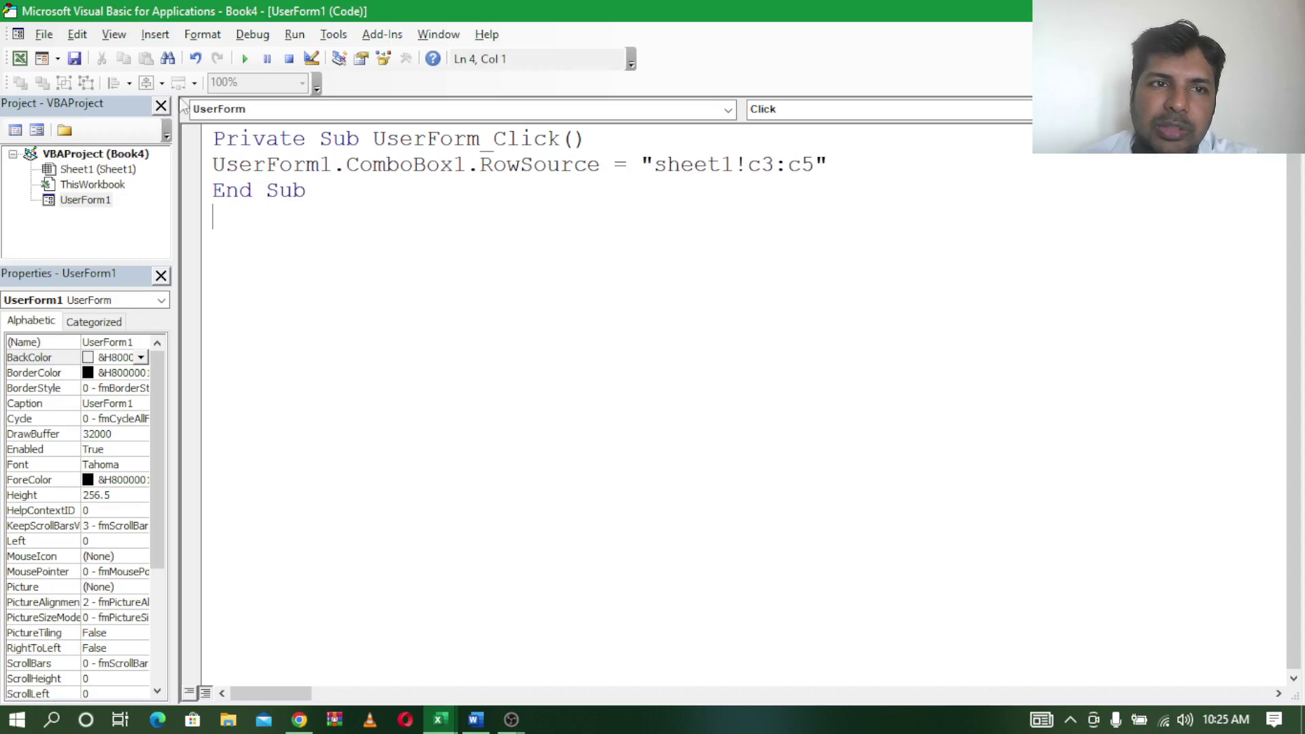
Run the form, confirm the category drop-down lists ncc, sports and marks, then close it
left_click(245, 58)
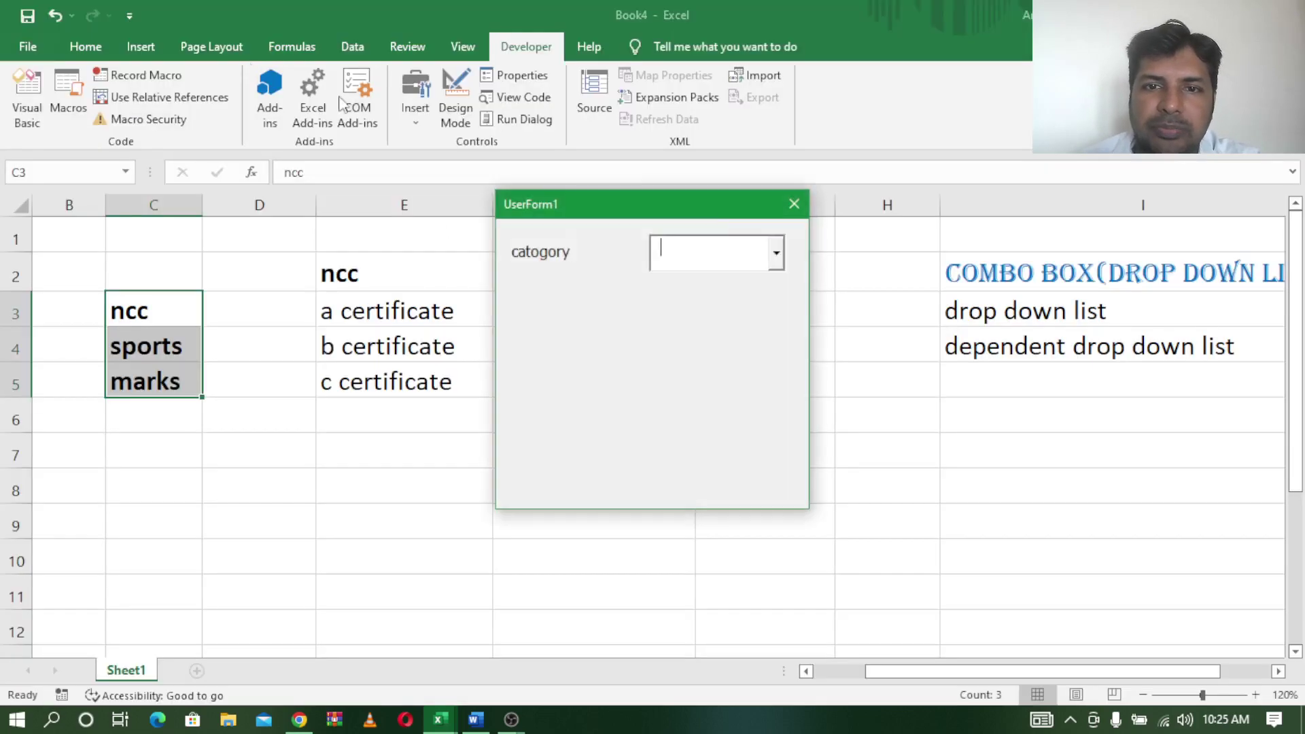
left_click(776, 253)
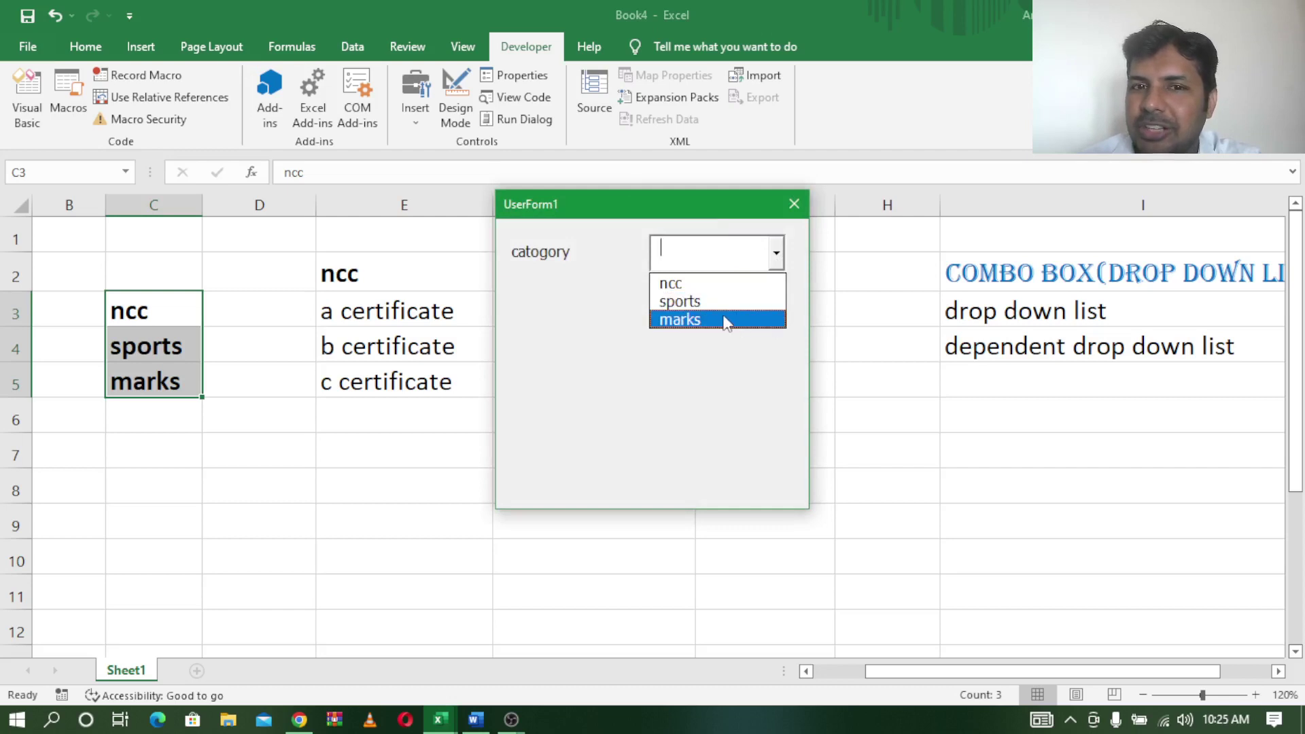
left_click(678, 408)
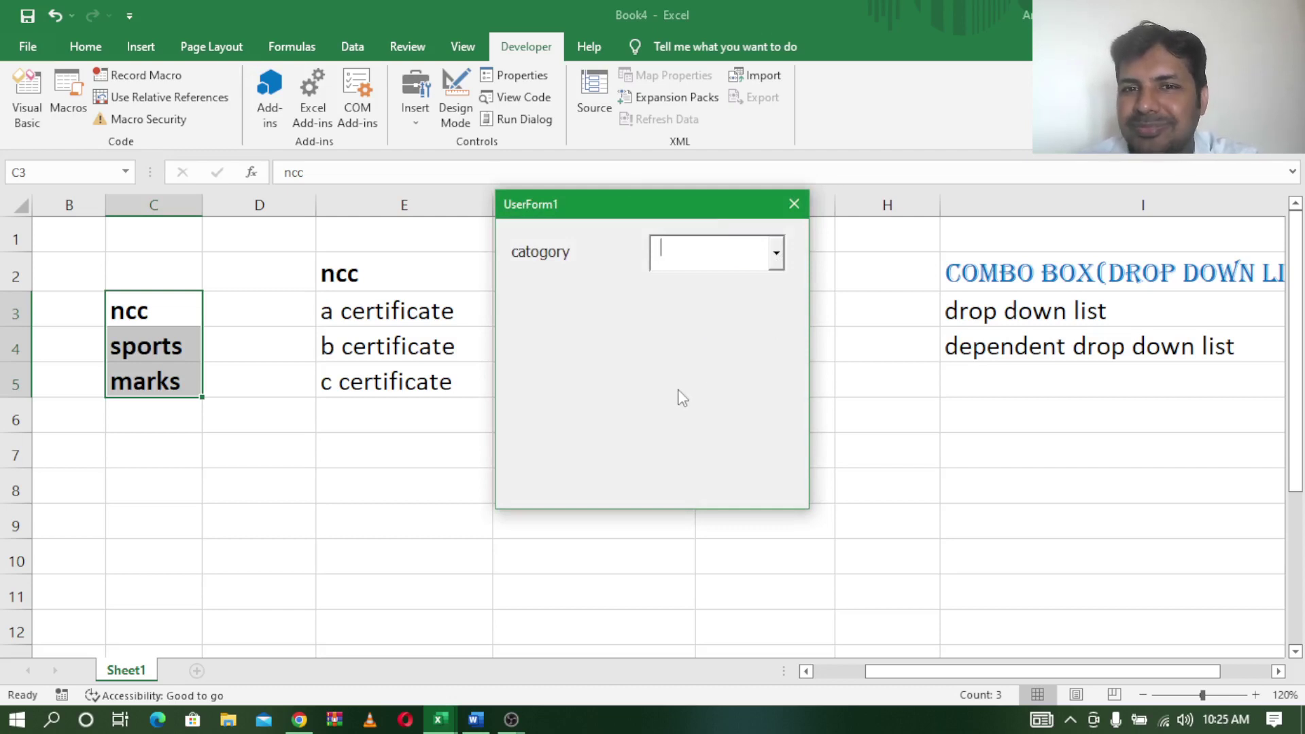
left_click(792, 204)
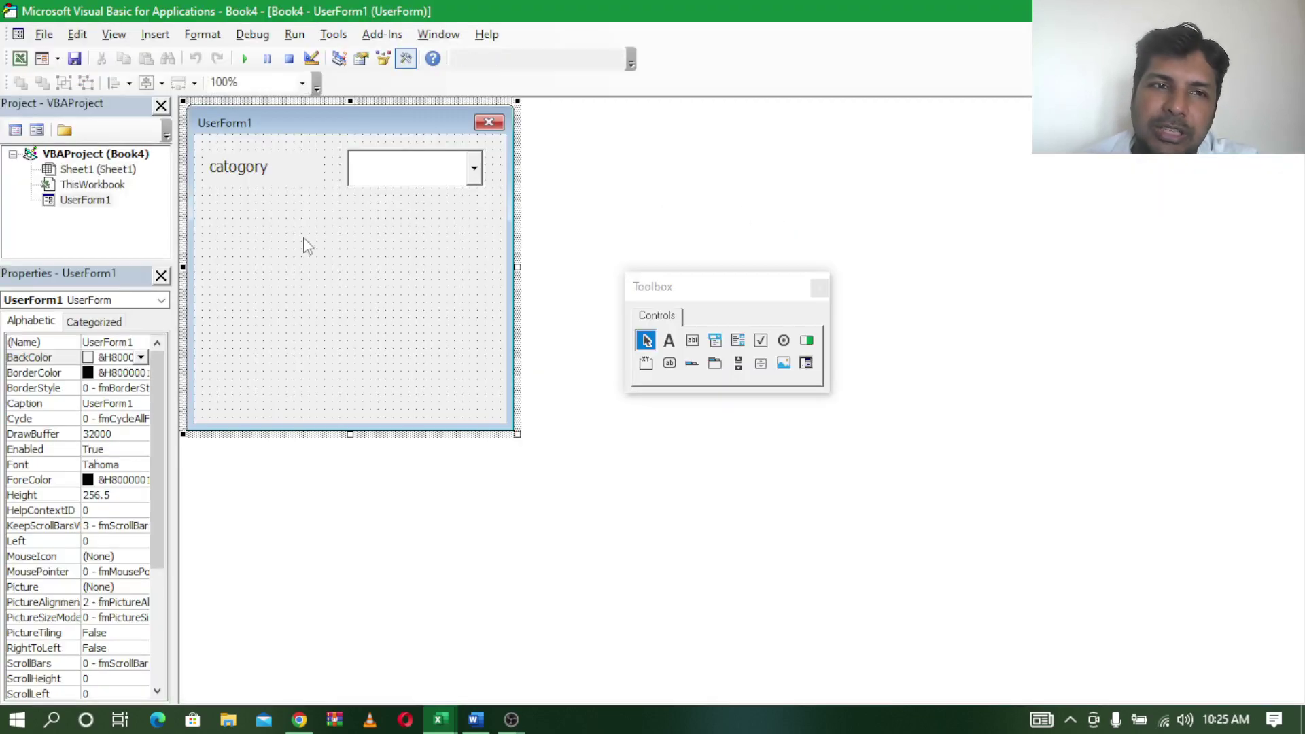
mouse_move(438, 720)
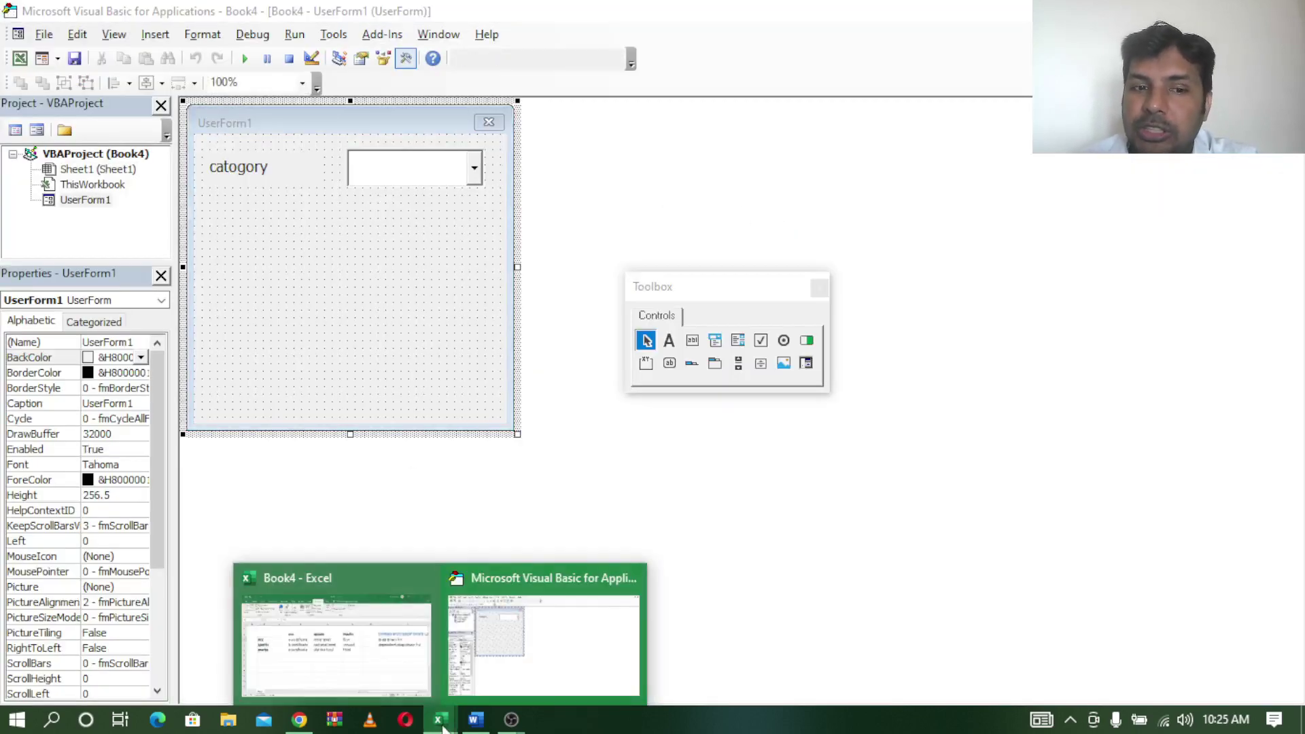
In Excel, step through the ncc, sports and marks sub-items in columns E, F and G (E2:G5)
left_click(341, 654)
left_click(395, 279)
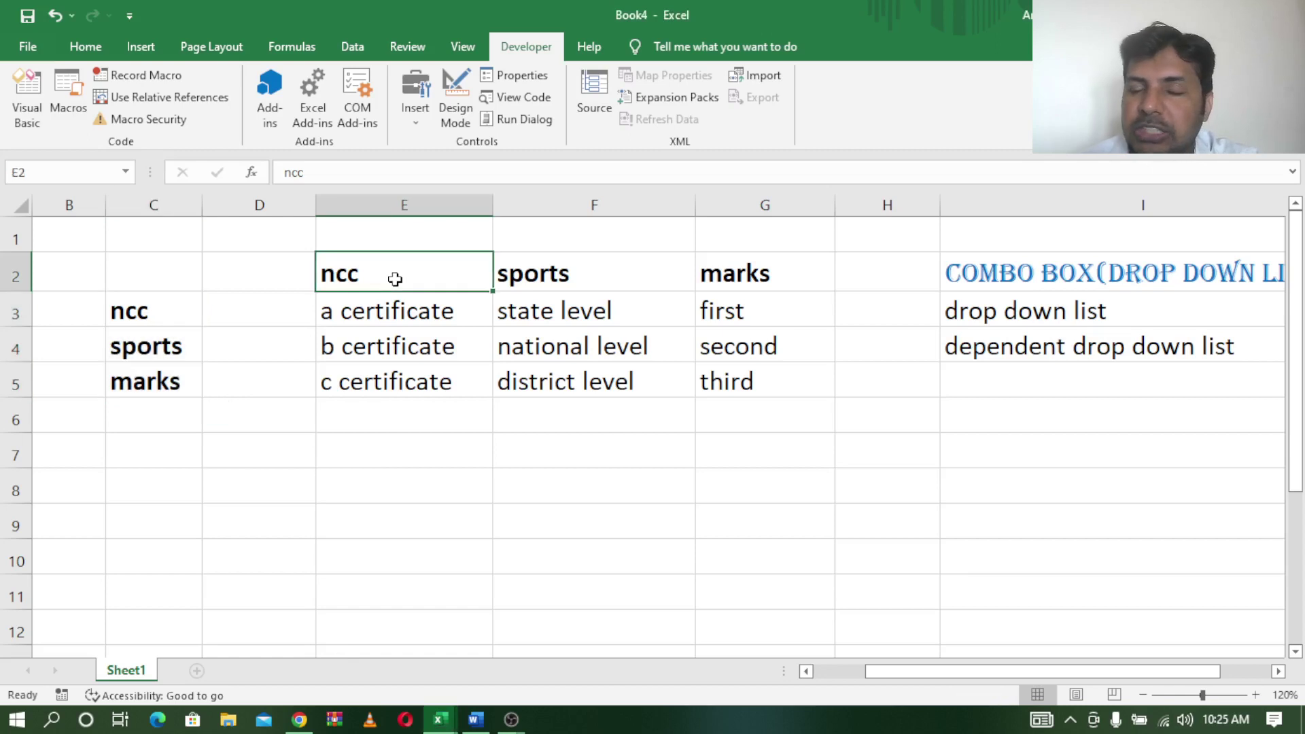
left_click(420, 309)
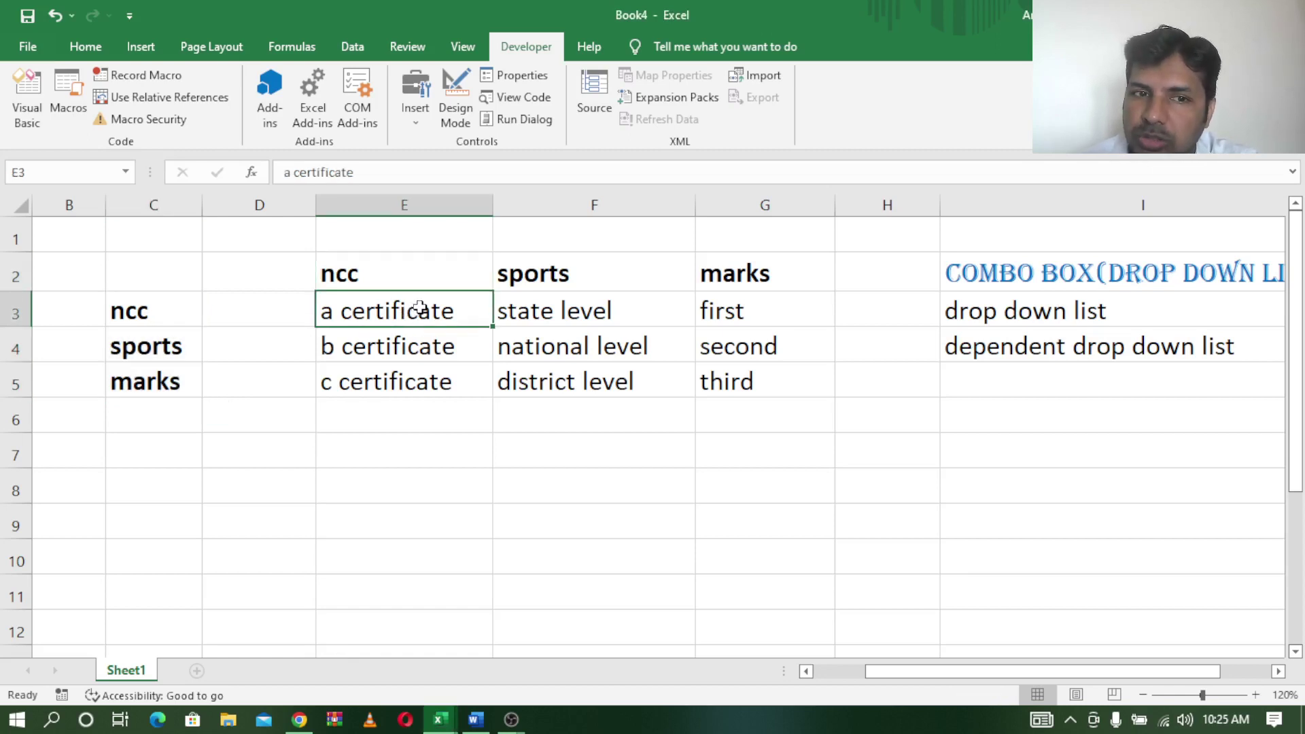
left_click(416, 337)
left_click(410, 392)
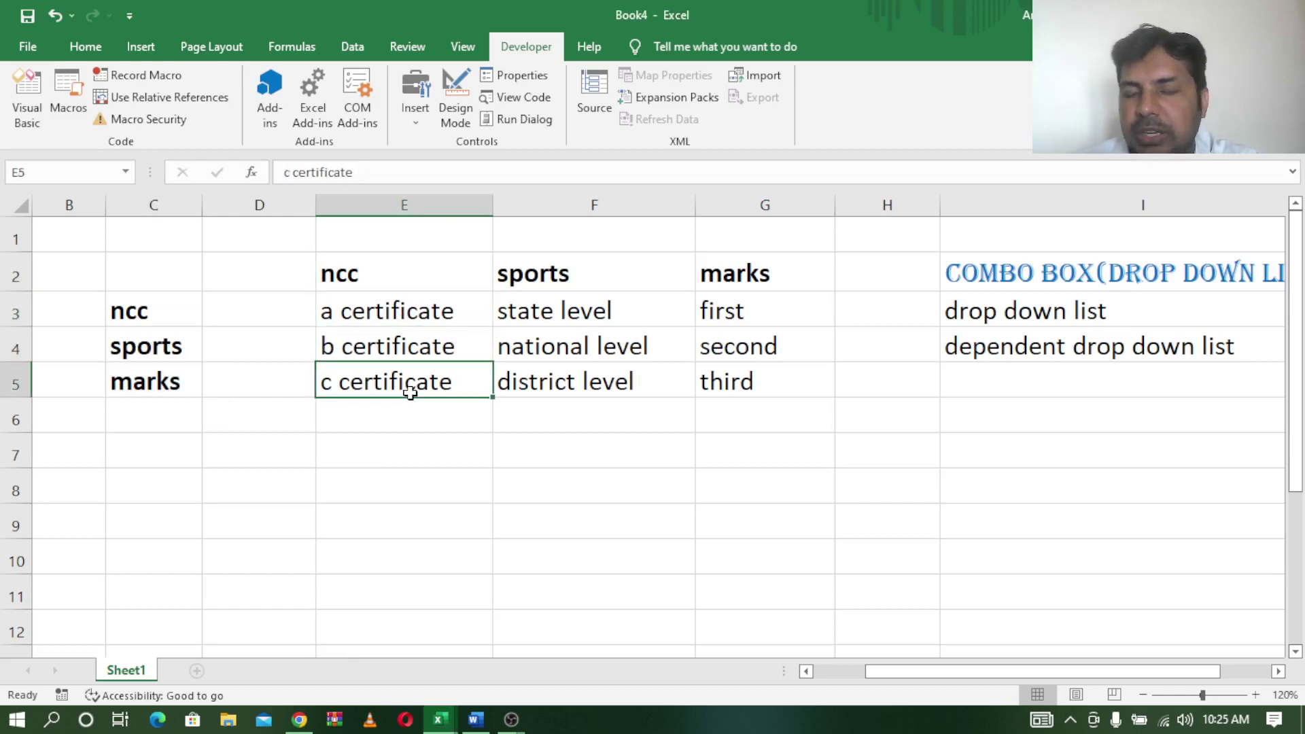
left_click(575, 276)
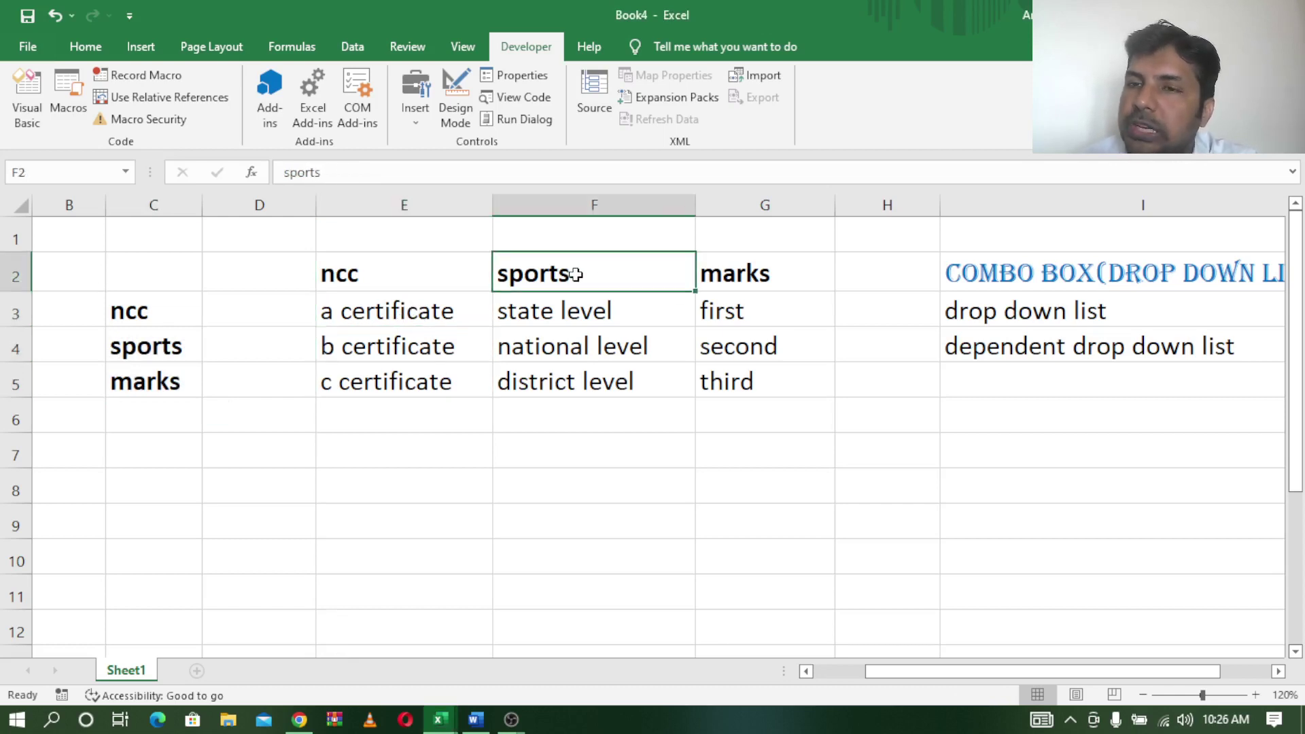
left_click(627, 312)
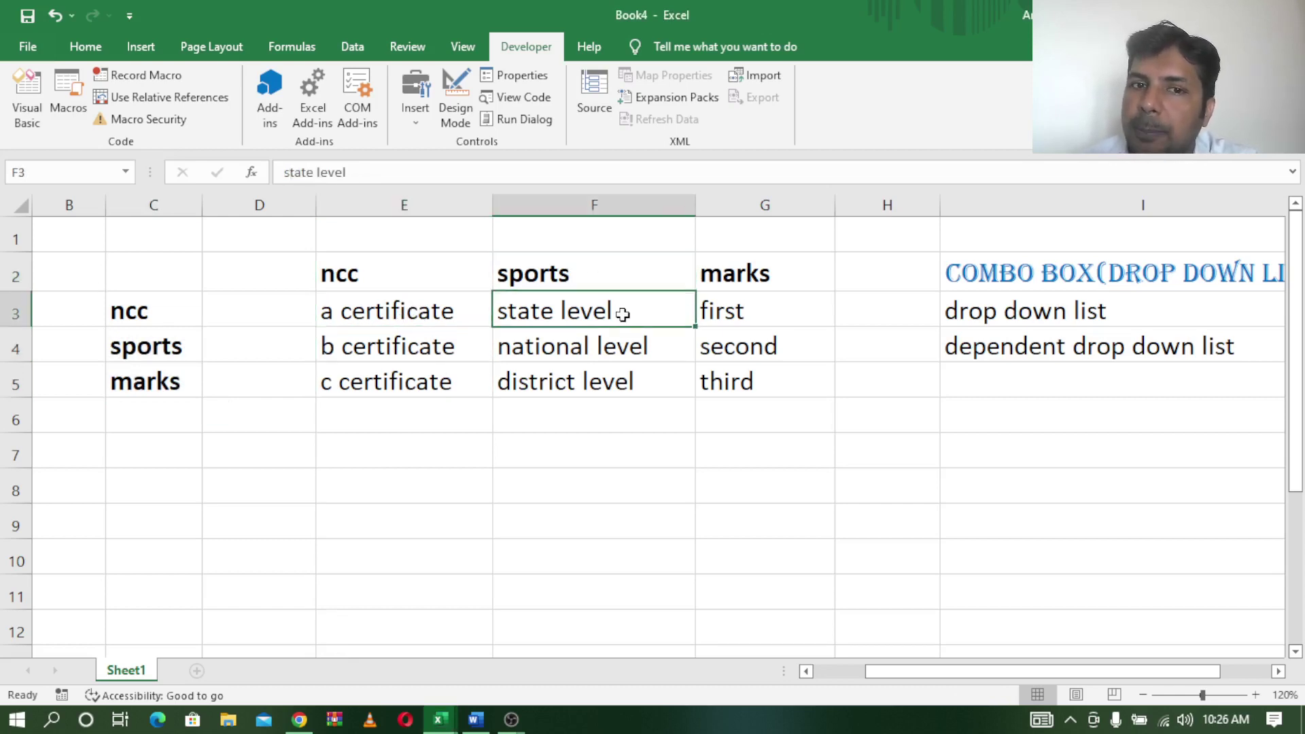
left_click(614, 349)
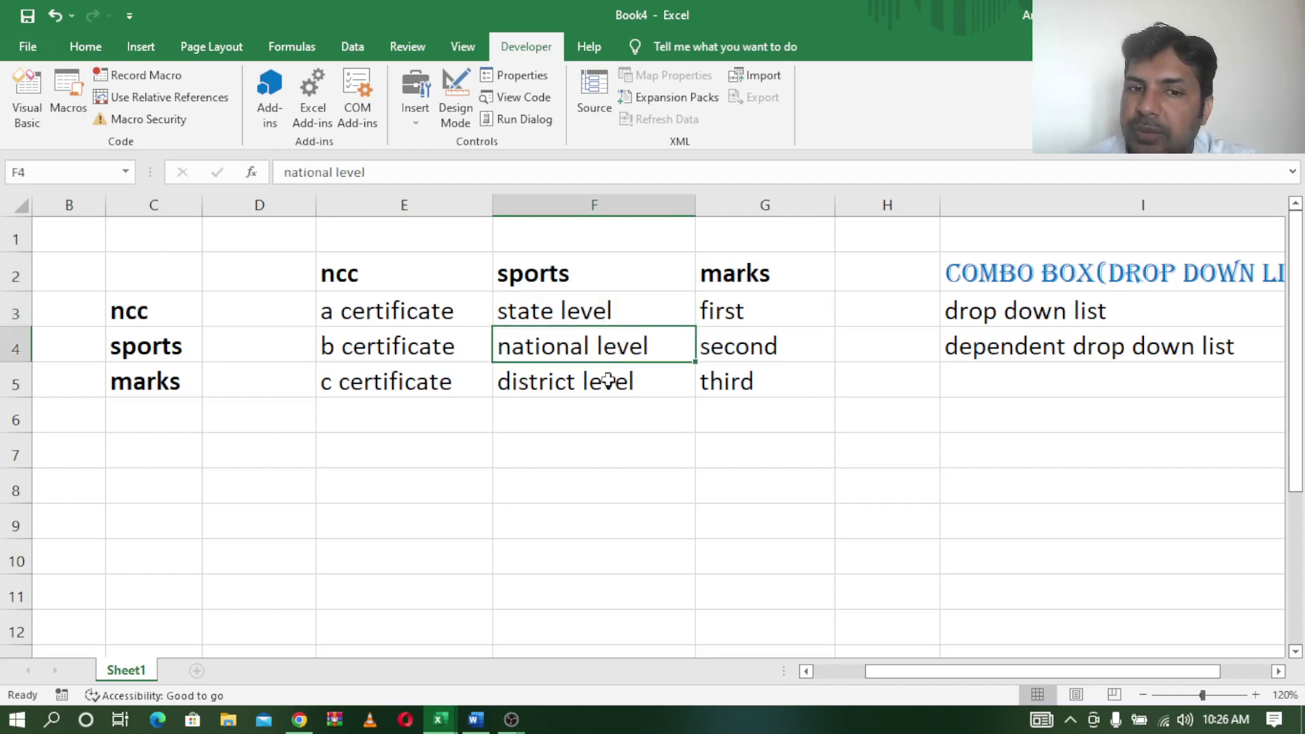
left_click(609, 379)
left_click(766, 279)
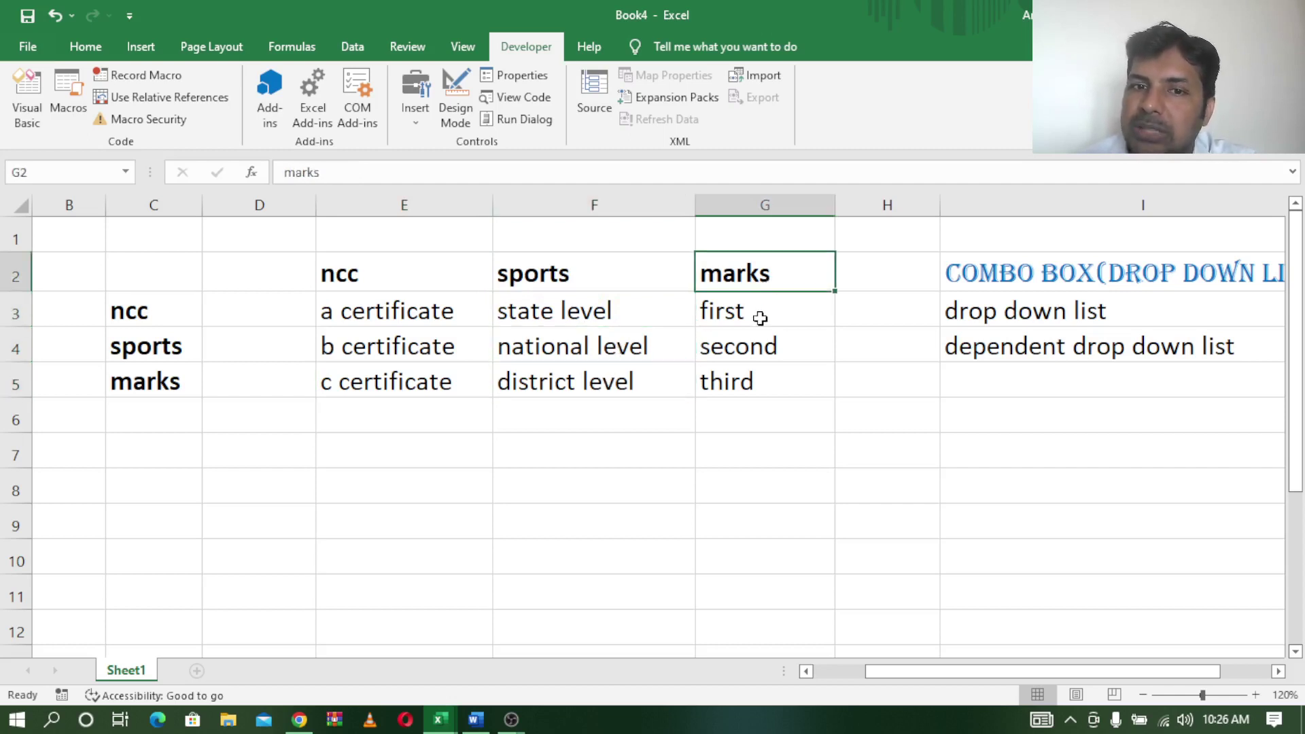
left_click(760, 318)
left_click(762, 347)
left_click(755, 382)
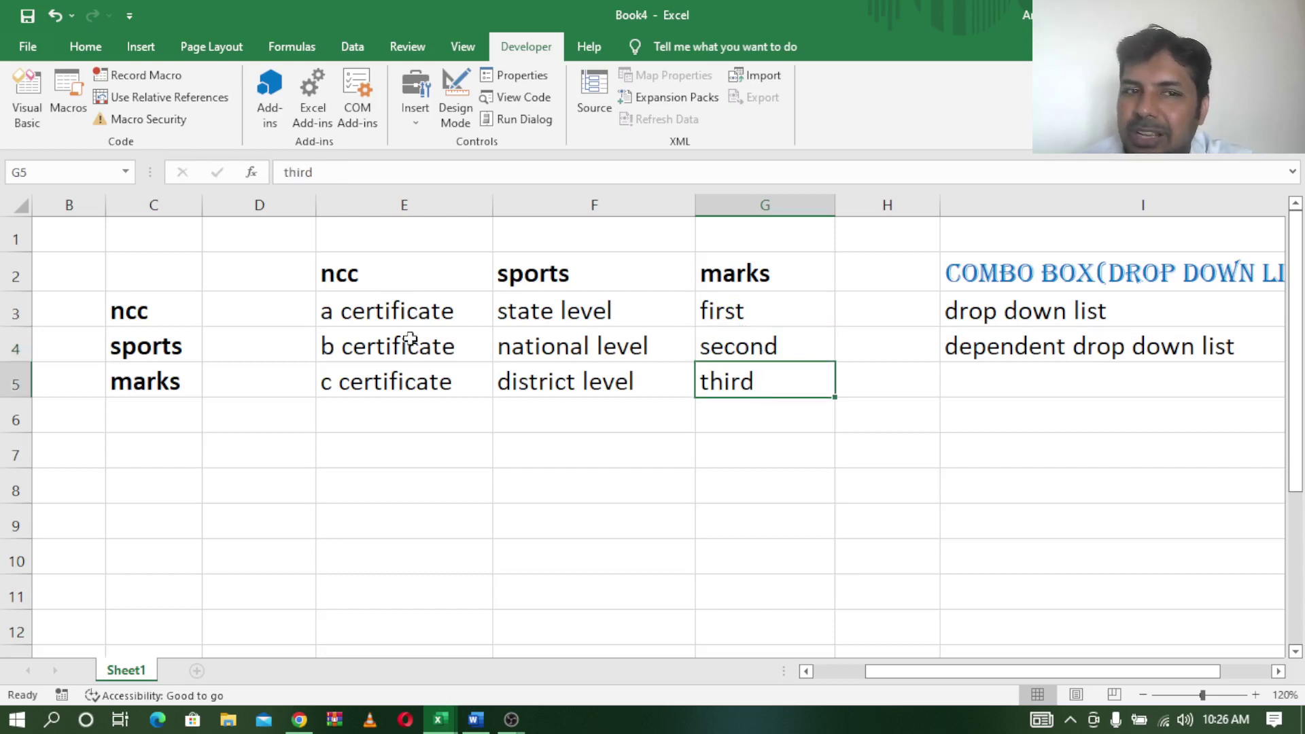
left_click(378, 298)
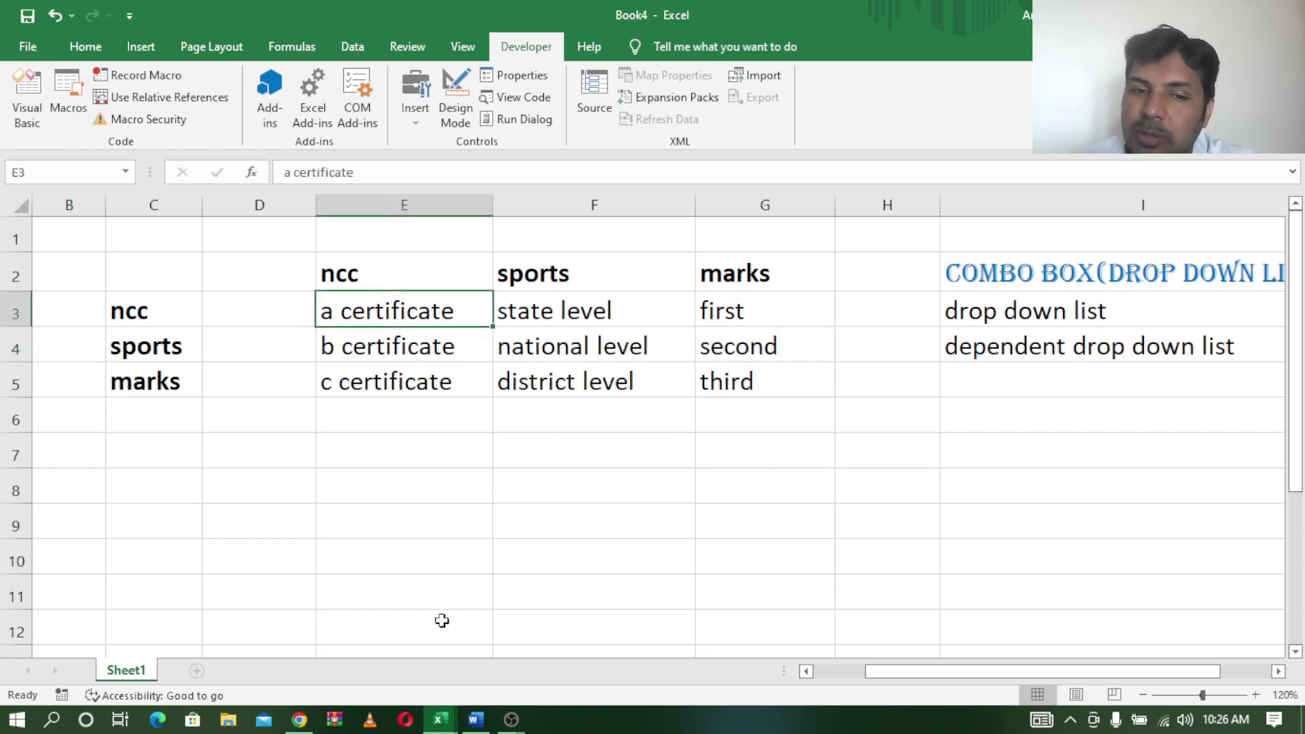
mouse_move(439, 719)
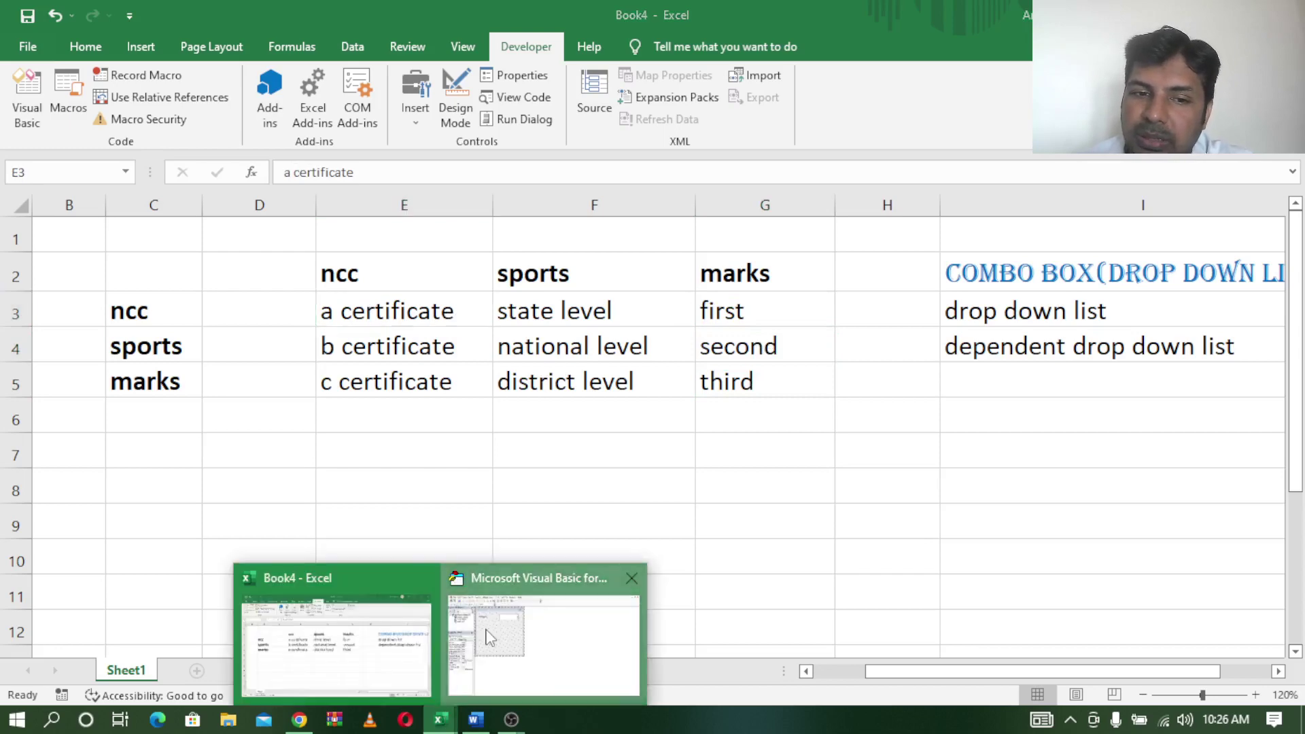
left_click(486, 636)
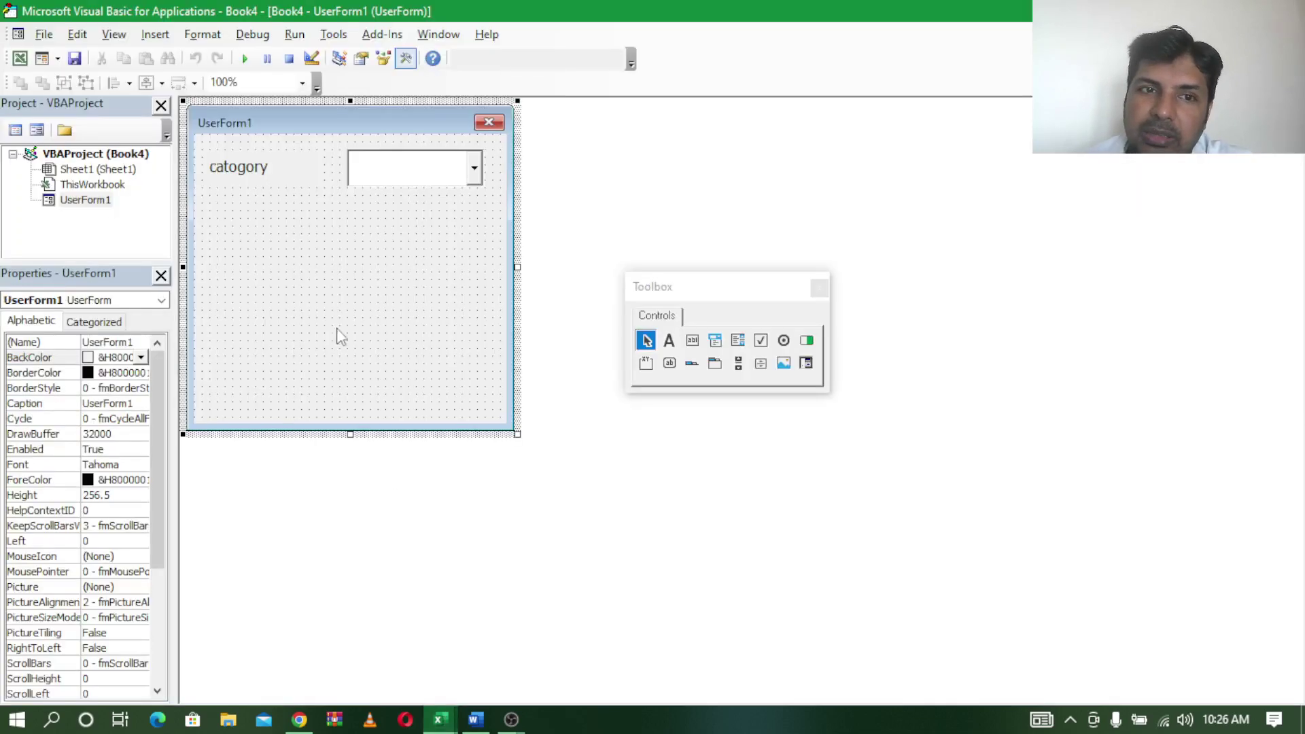
Copy ComboBox1 below itself as ComboBox2 and generate its empty ComboBox2_Change procedure
left_click(715, 340)
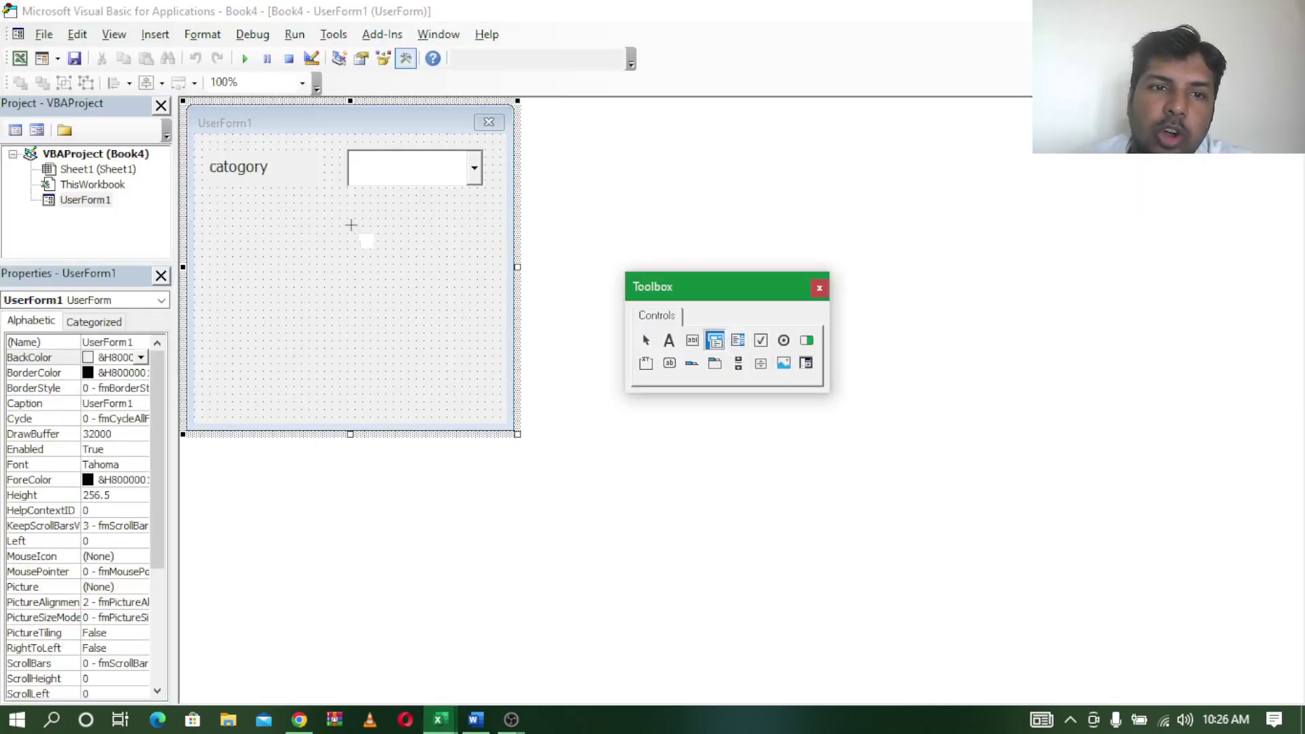
left_click_drag(351, 225, 419, 244)
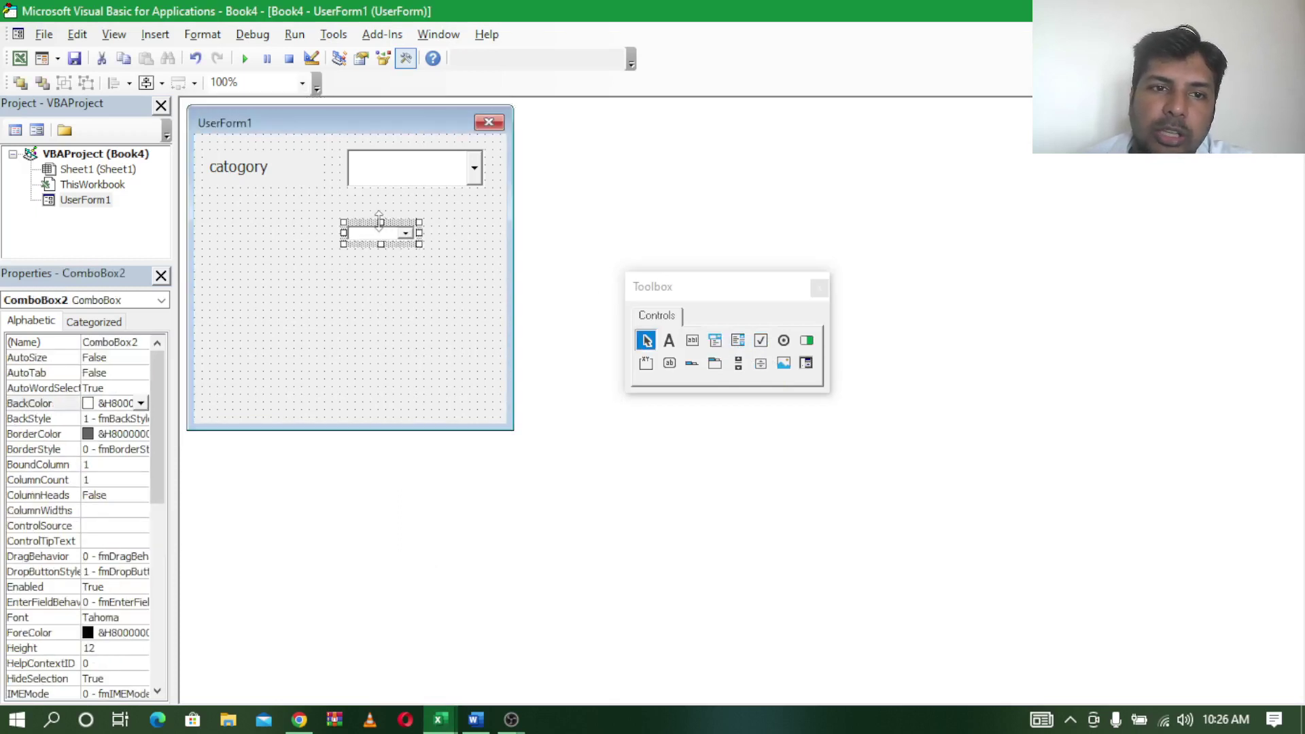
key("Delete")
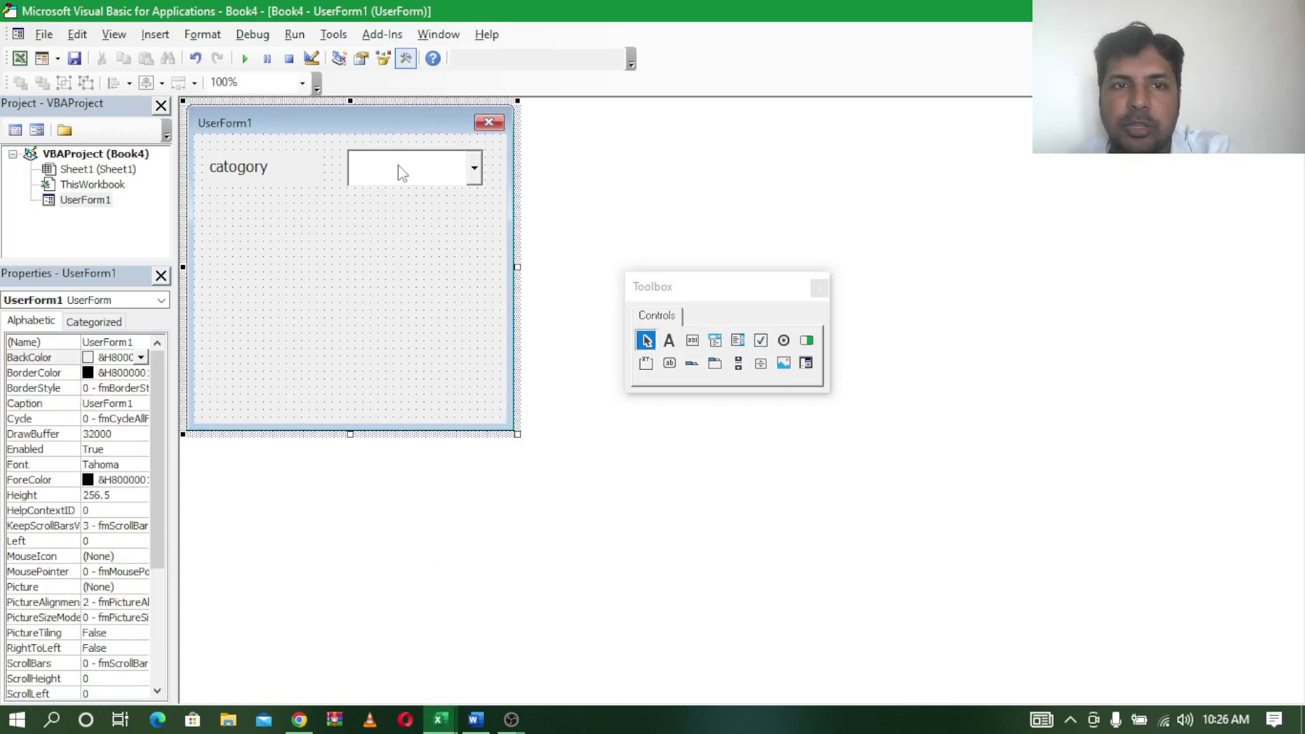
left_click(402, 173)
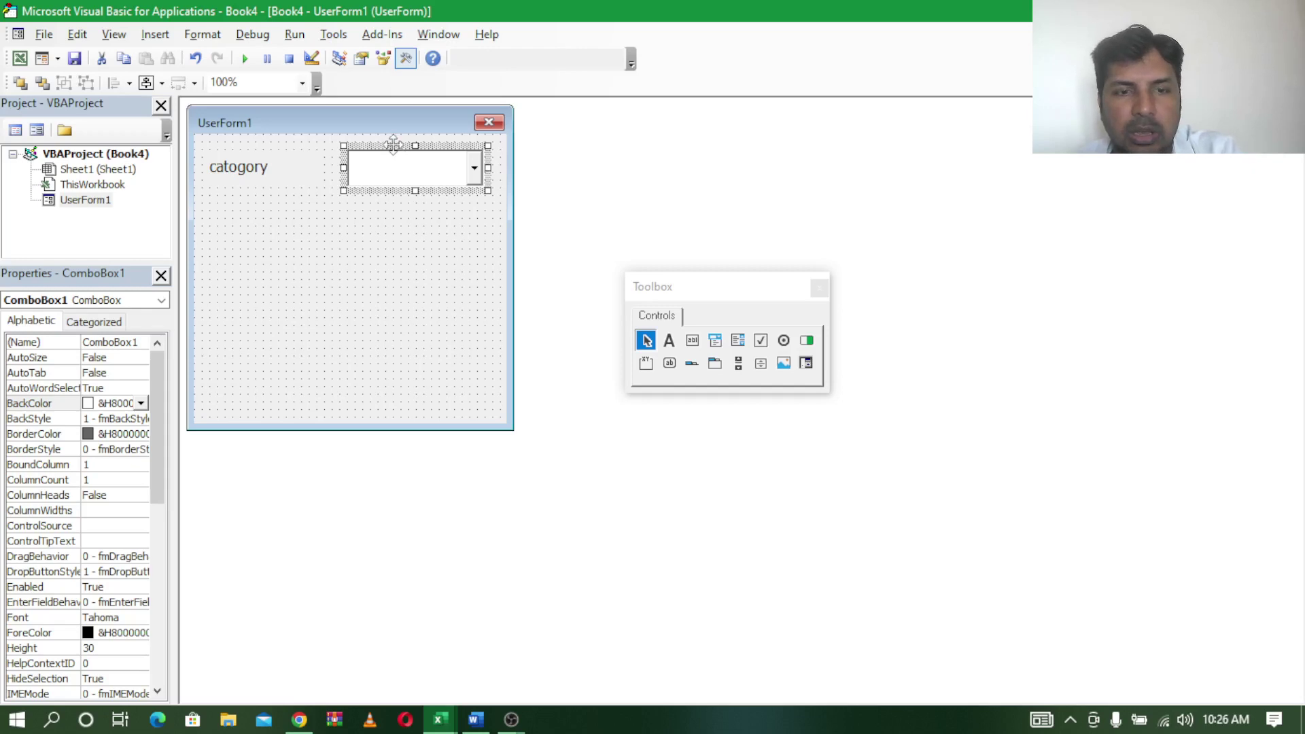
mouse_move(393, 145)
left_mouse_down()
mouse_move(325, 251)
mouse_move(425, 218)
mouse_move(410, 216)
left_mouse_up()
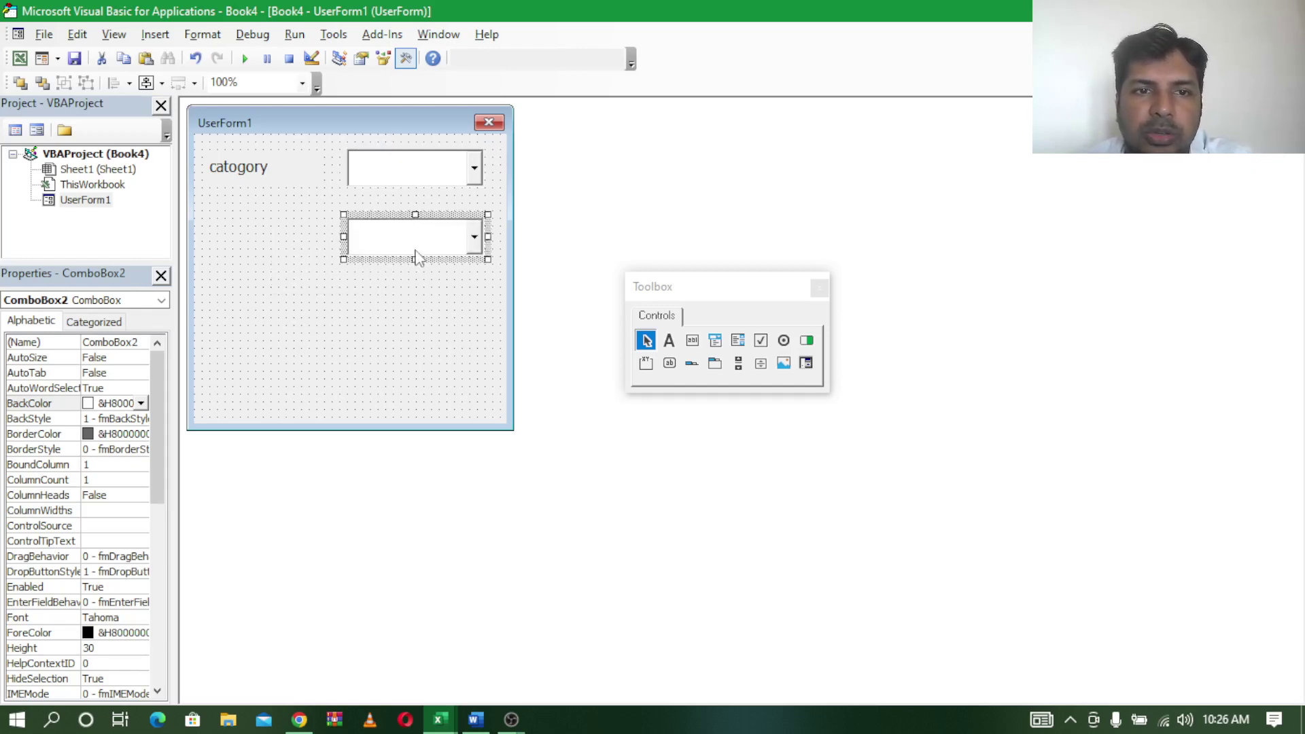
double_click(392, 236)
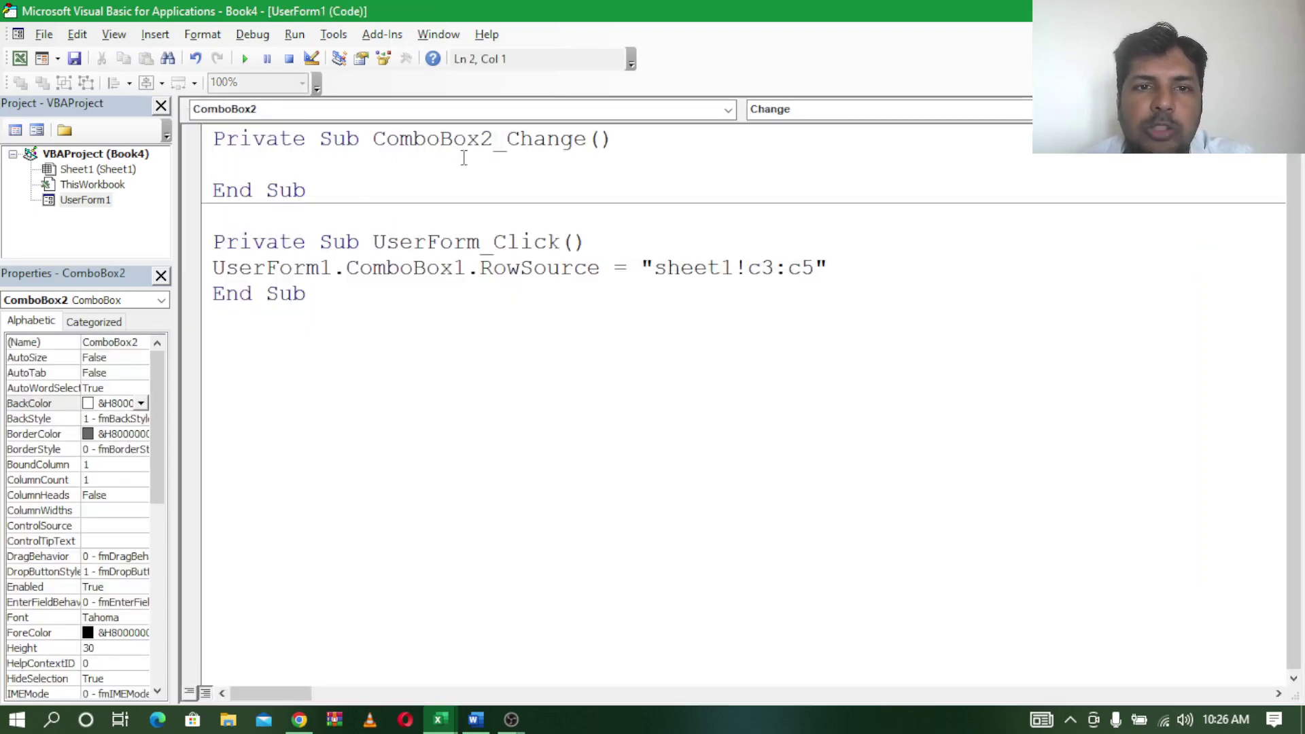
double_click(75, 201)
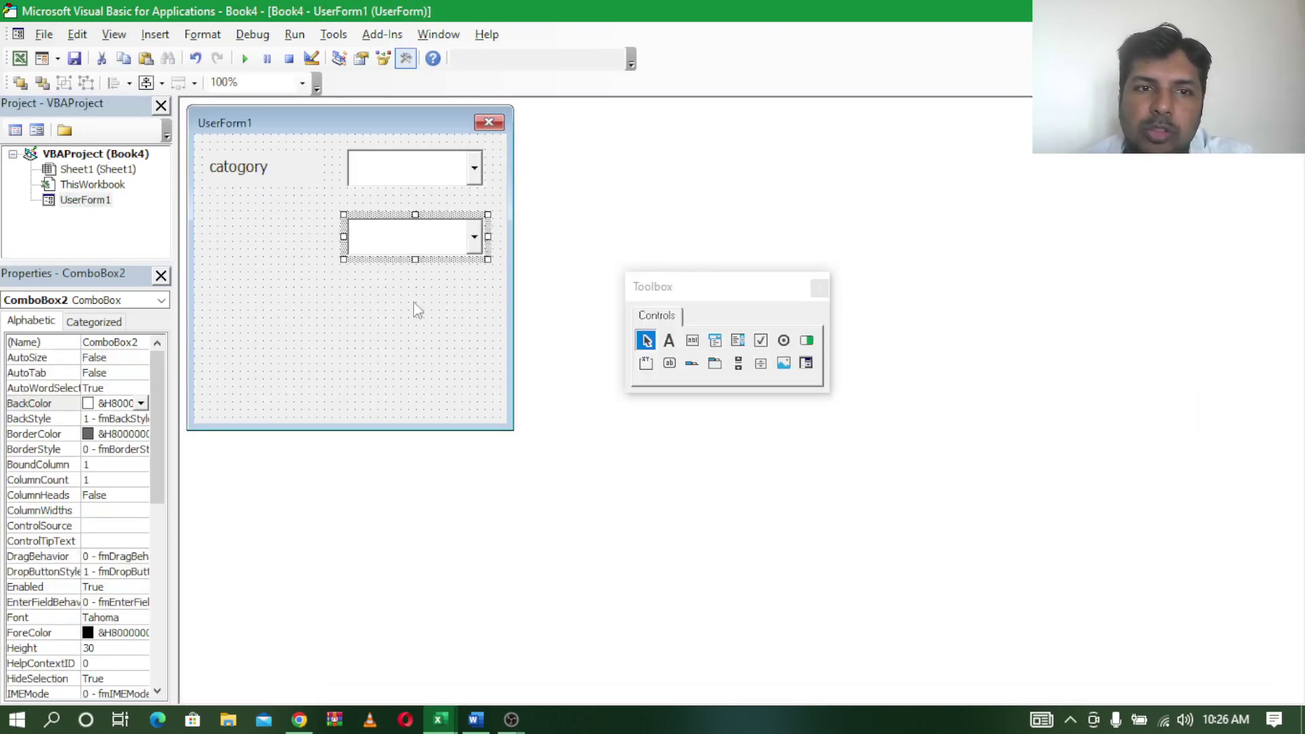
double_click(367, 345)
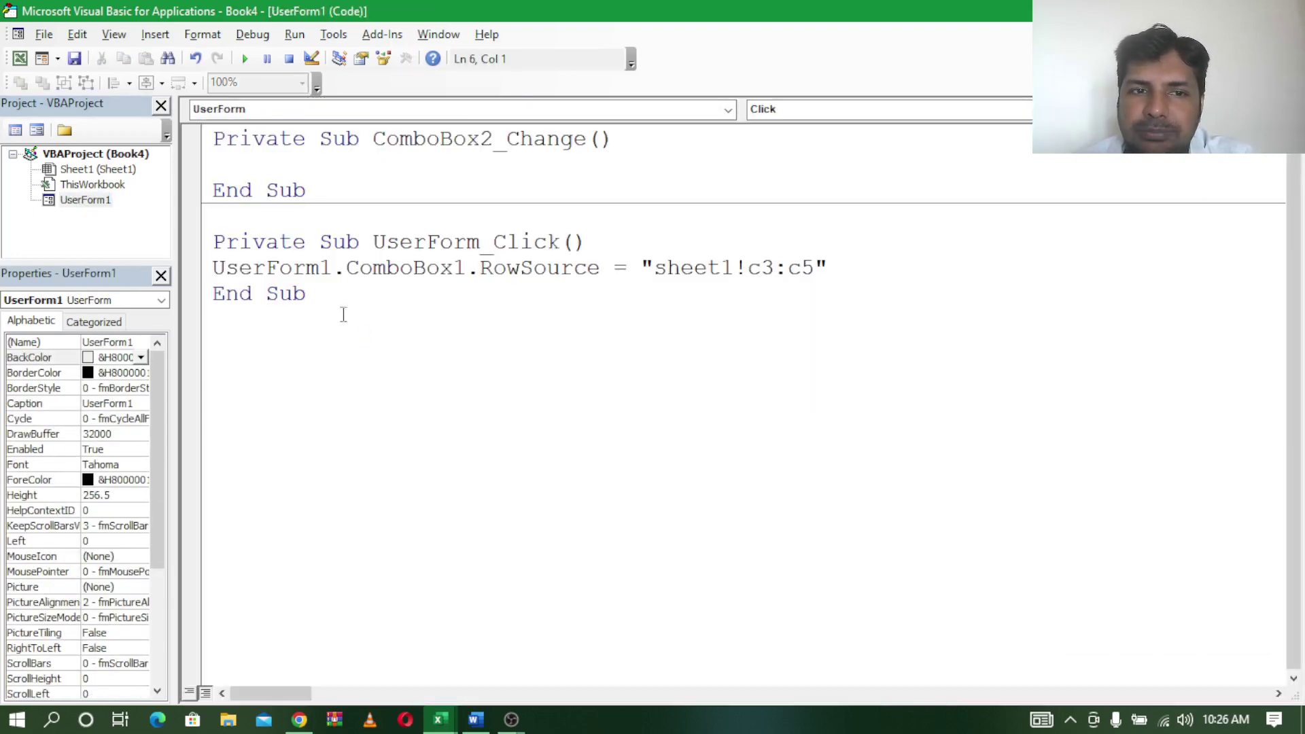
Below the RowSource line, add If UserForm1.ComboBox1.Value = "ncc" Then
left_click(846, 269)
key("Return")
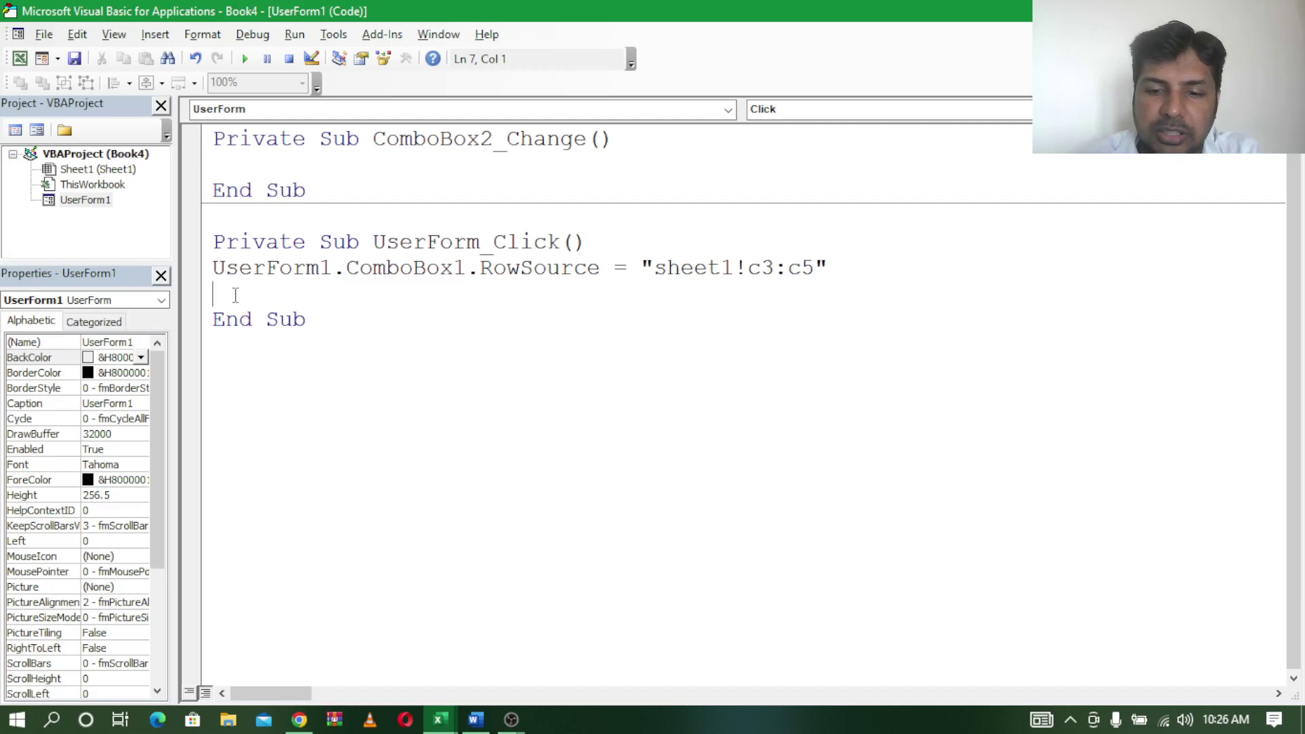
key("Return")
type("if ")
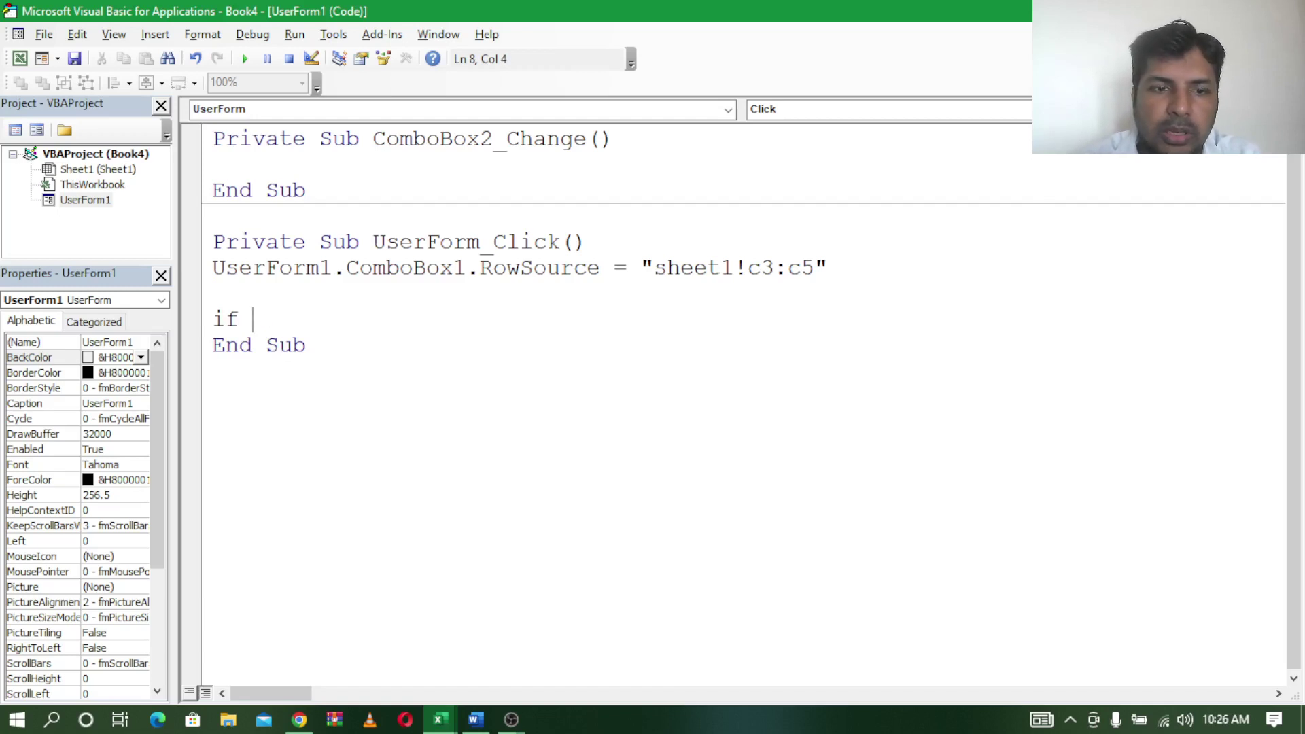
type("user")
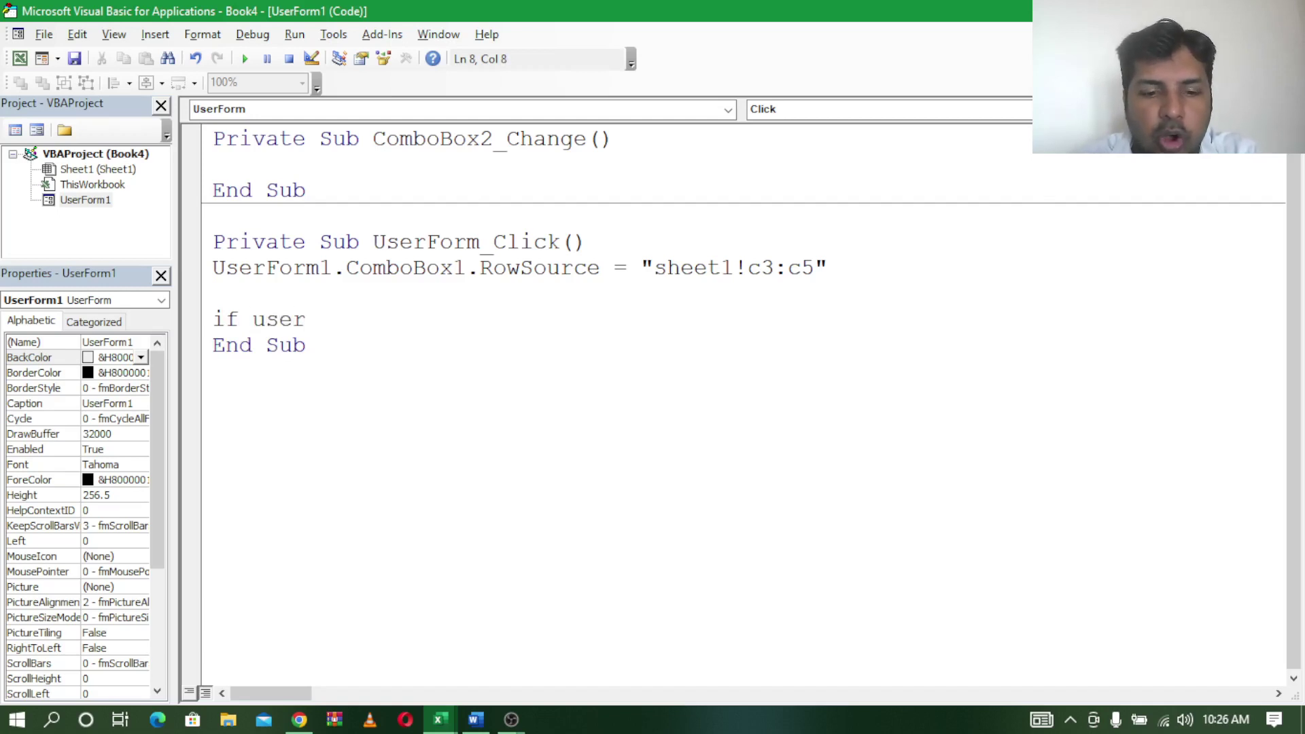
type("fro")
key("BackSpace")
key("BackSpace")
type("or")
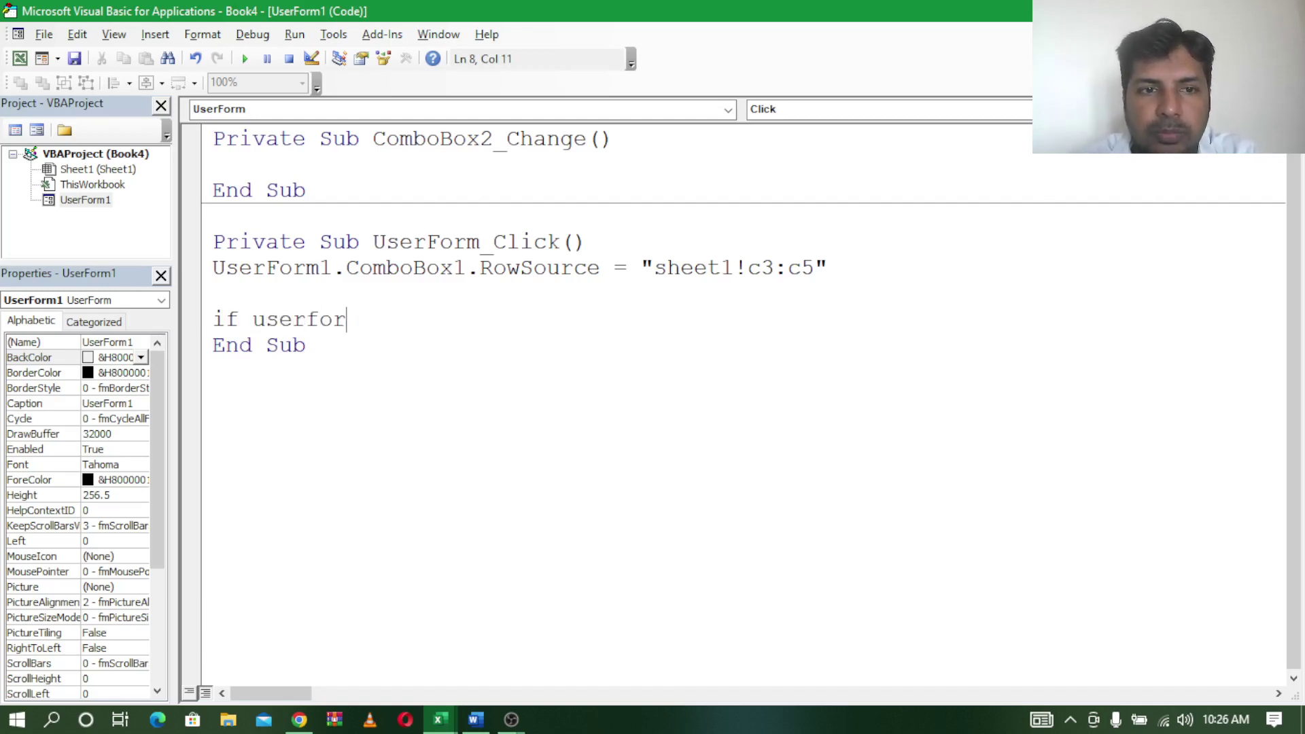
type("m1.")
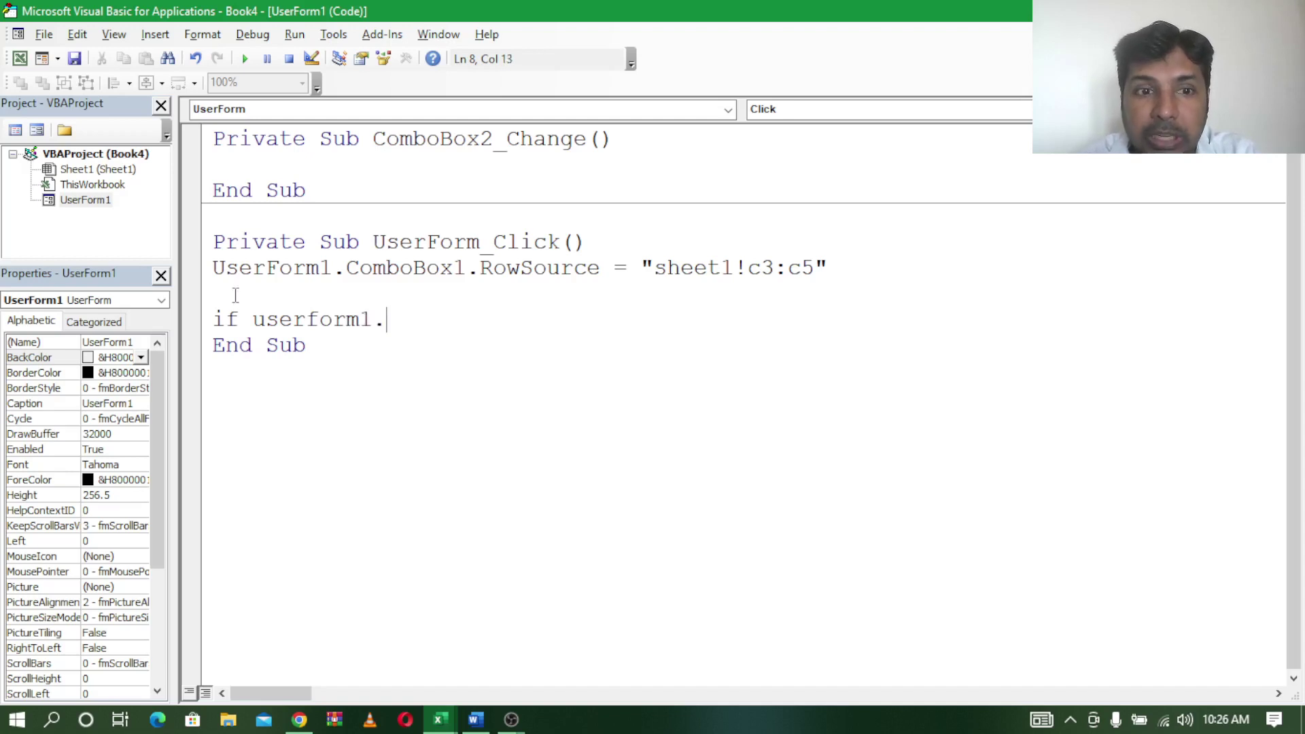
type("co")
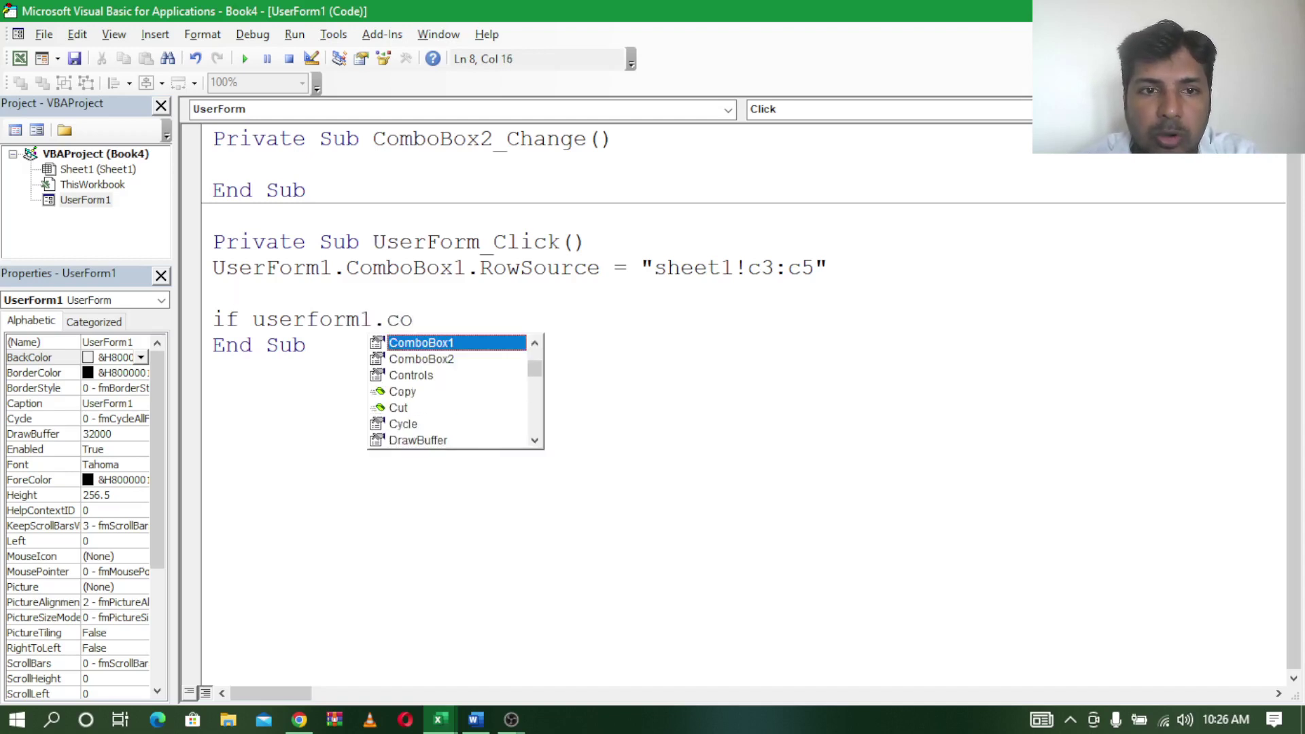
key("Tab")
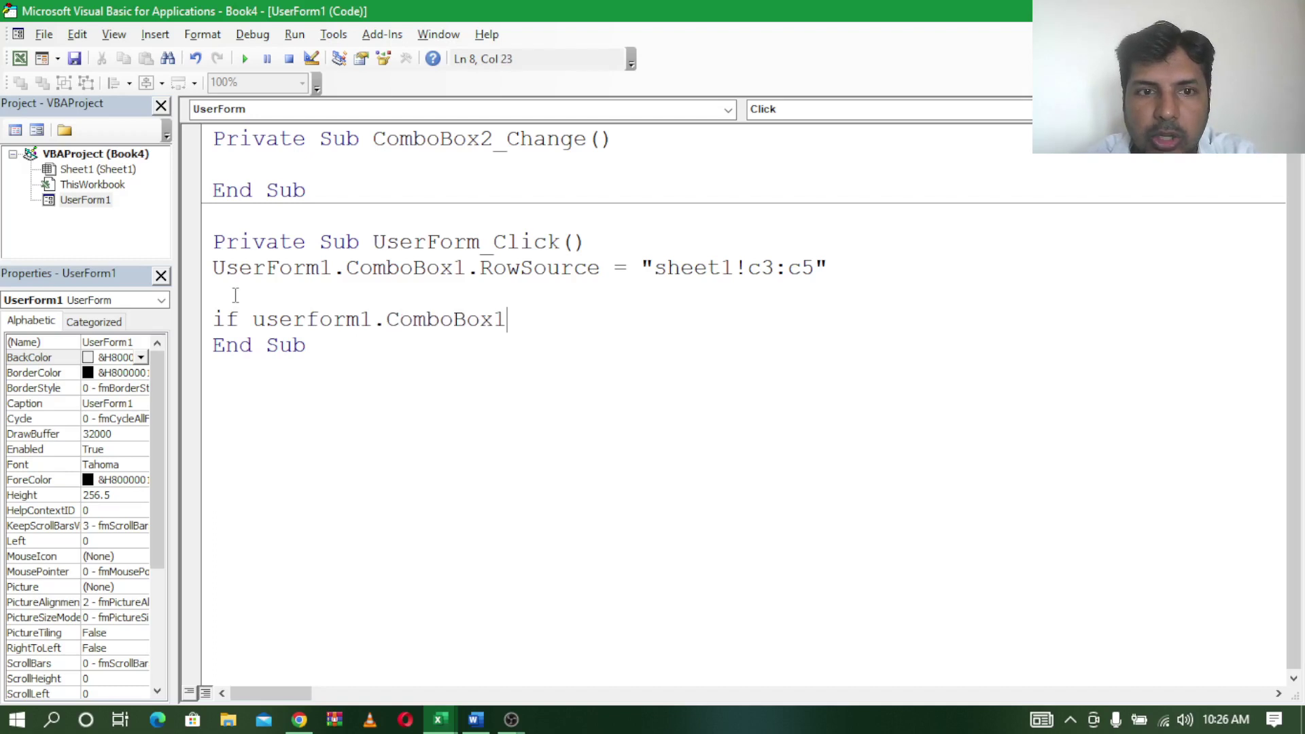
type(".v")
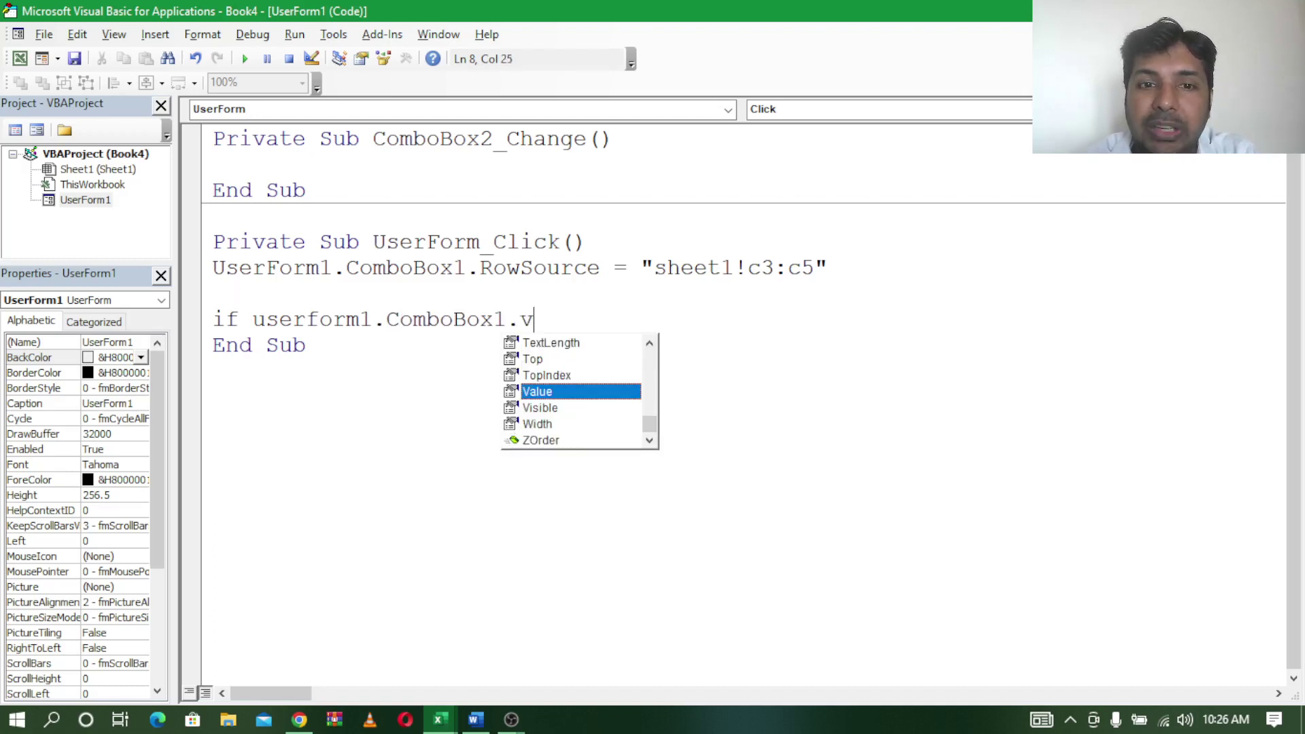
type("alue")
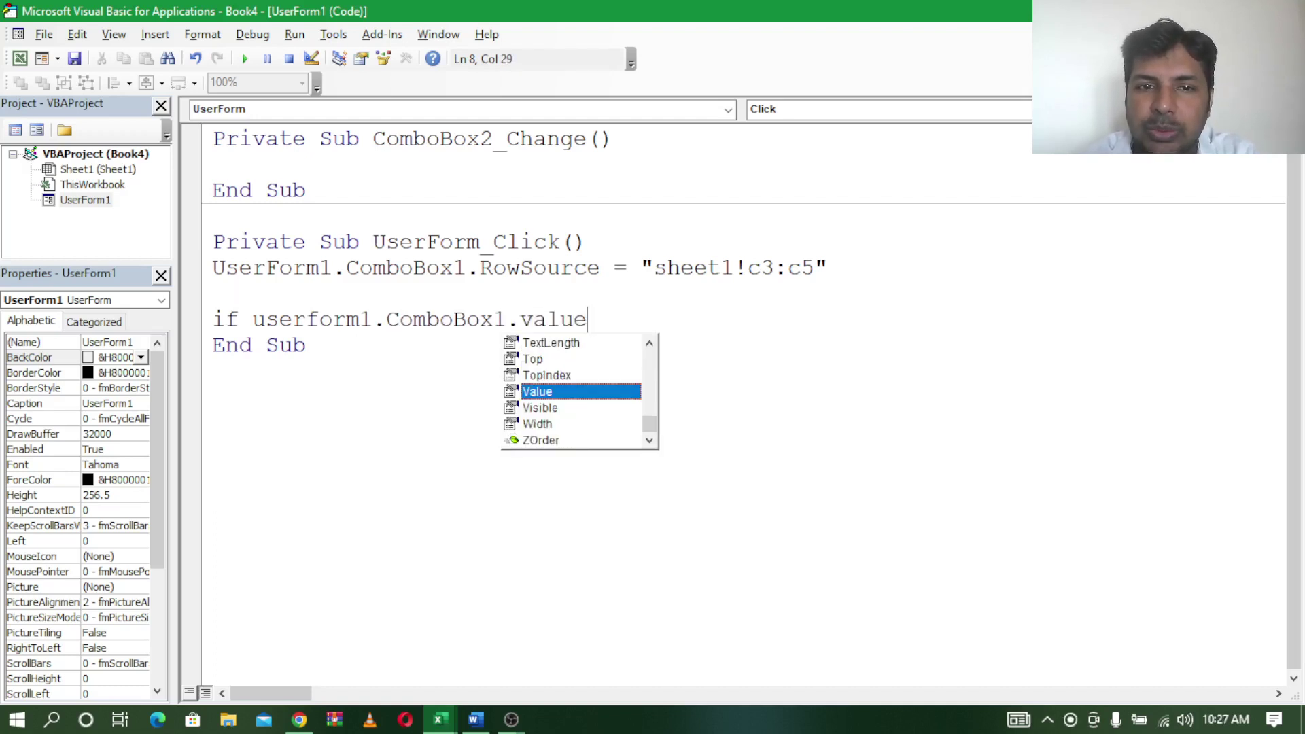
type("=")
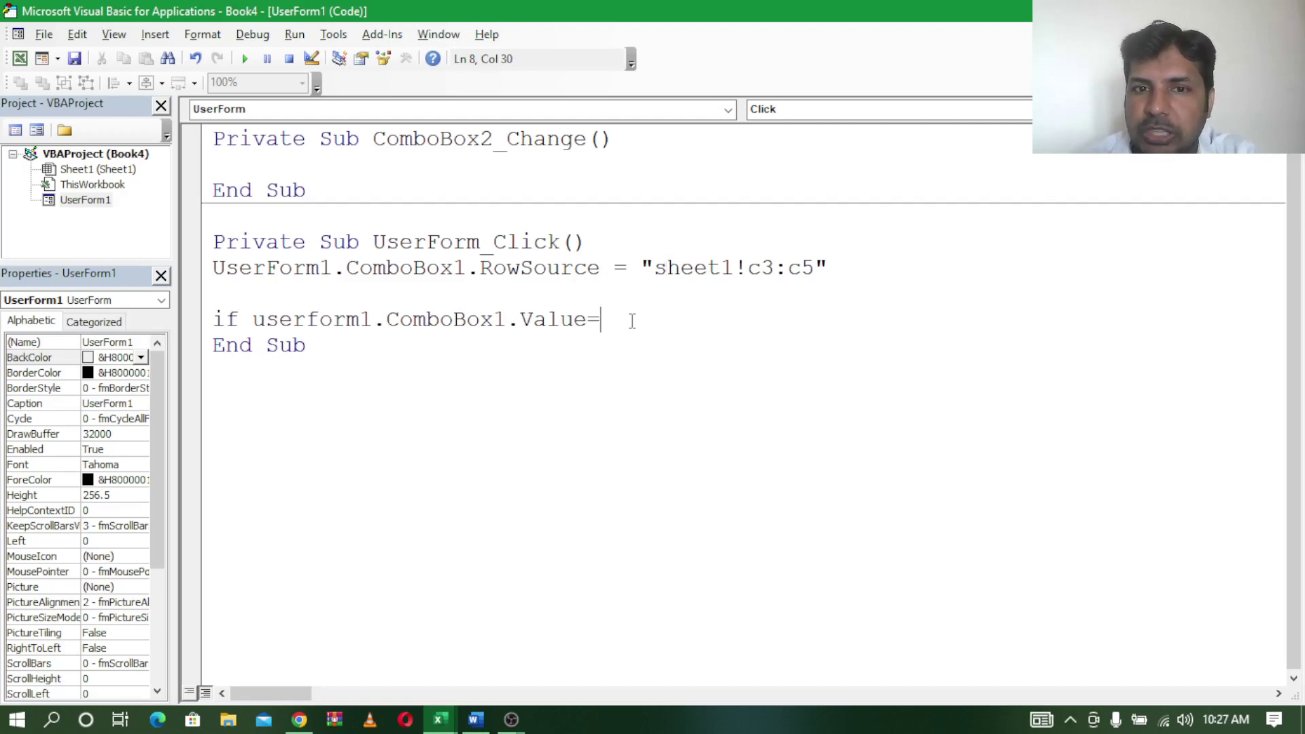
type("\"n")
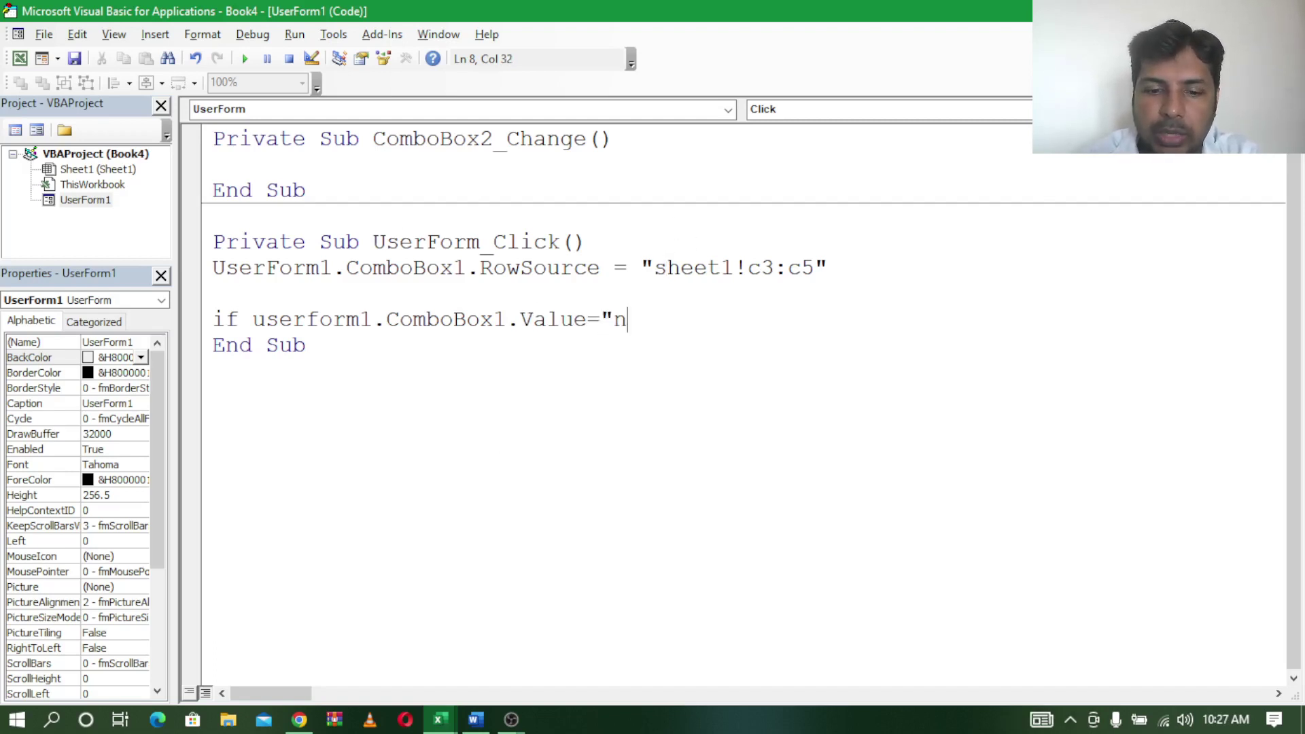
type("cc")
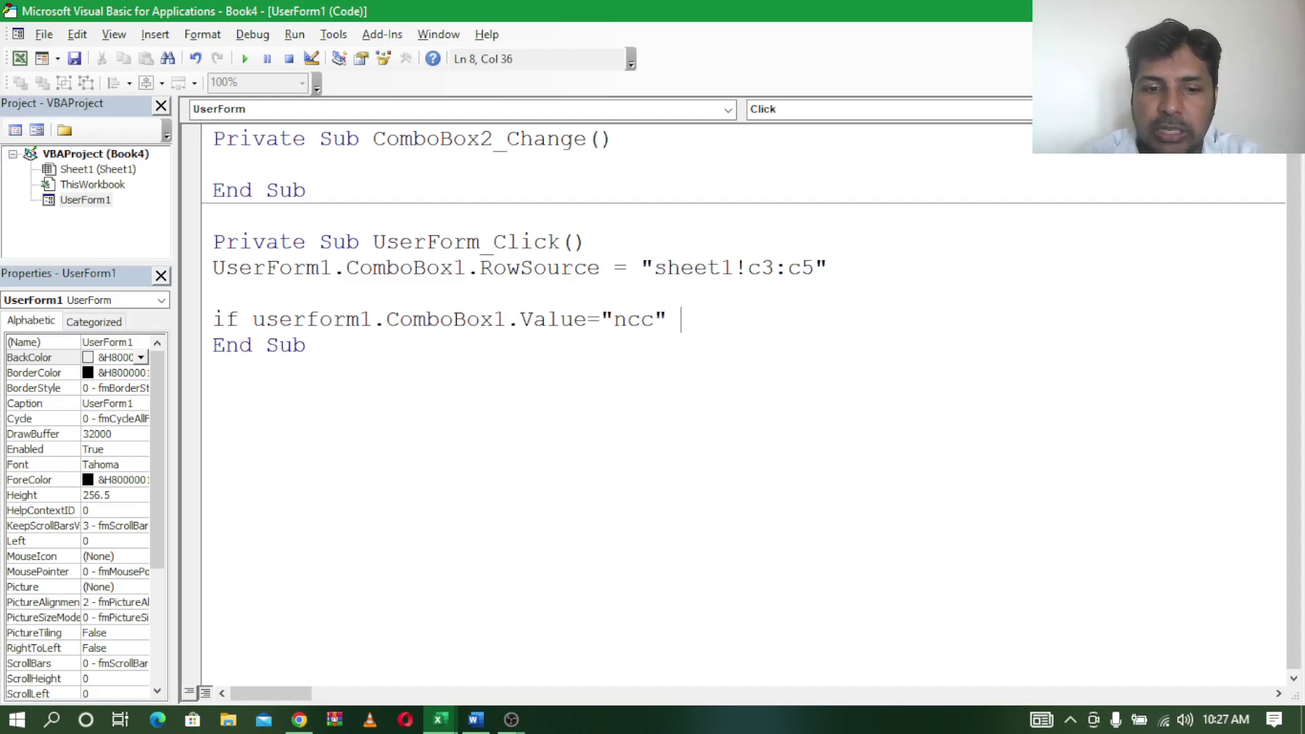
type("then")
key("Return")
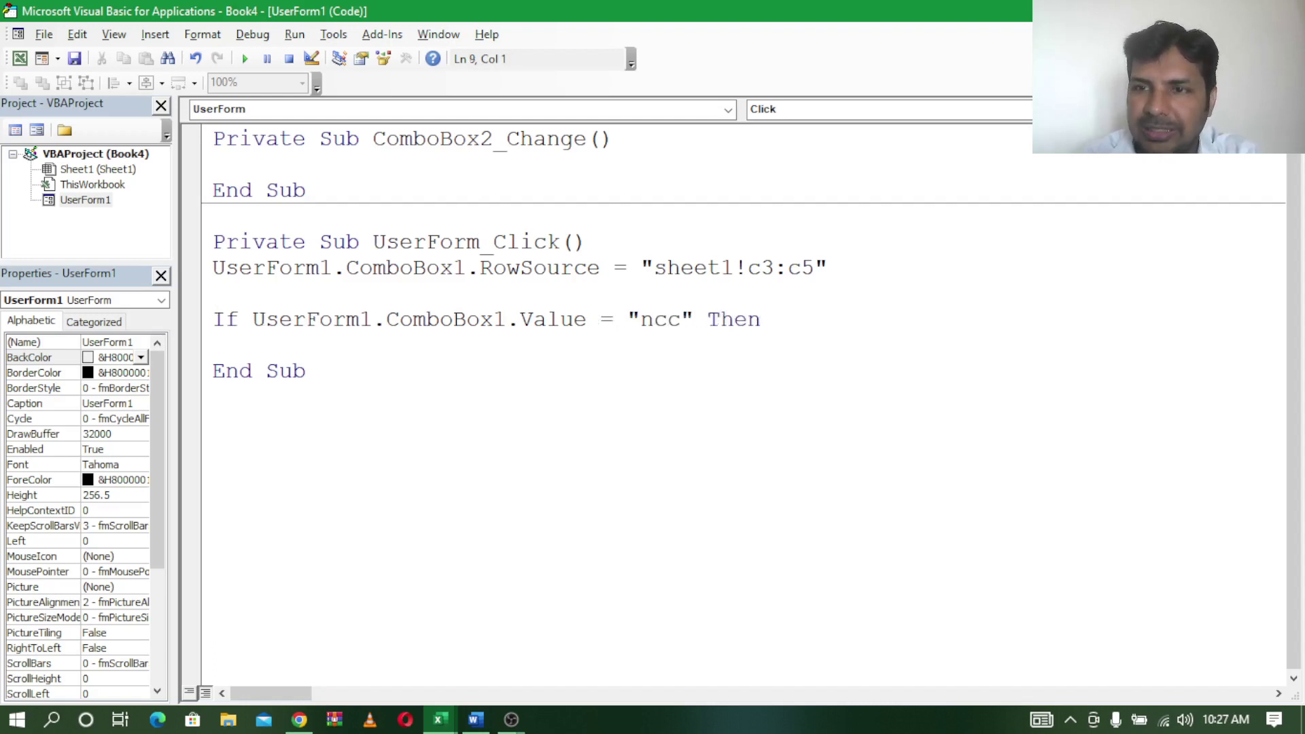
Begin the line UserForm1.ComboBox2.RowSource = and check the sheet ranges in Book4
type("user")
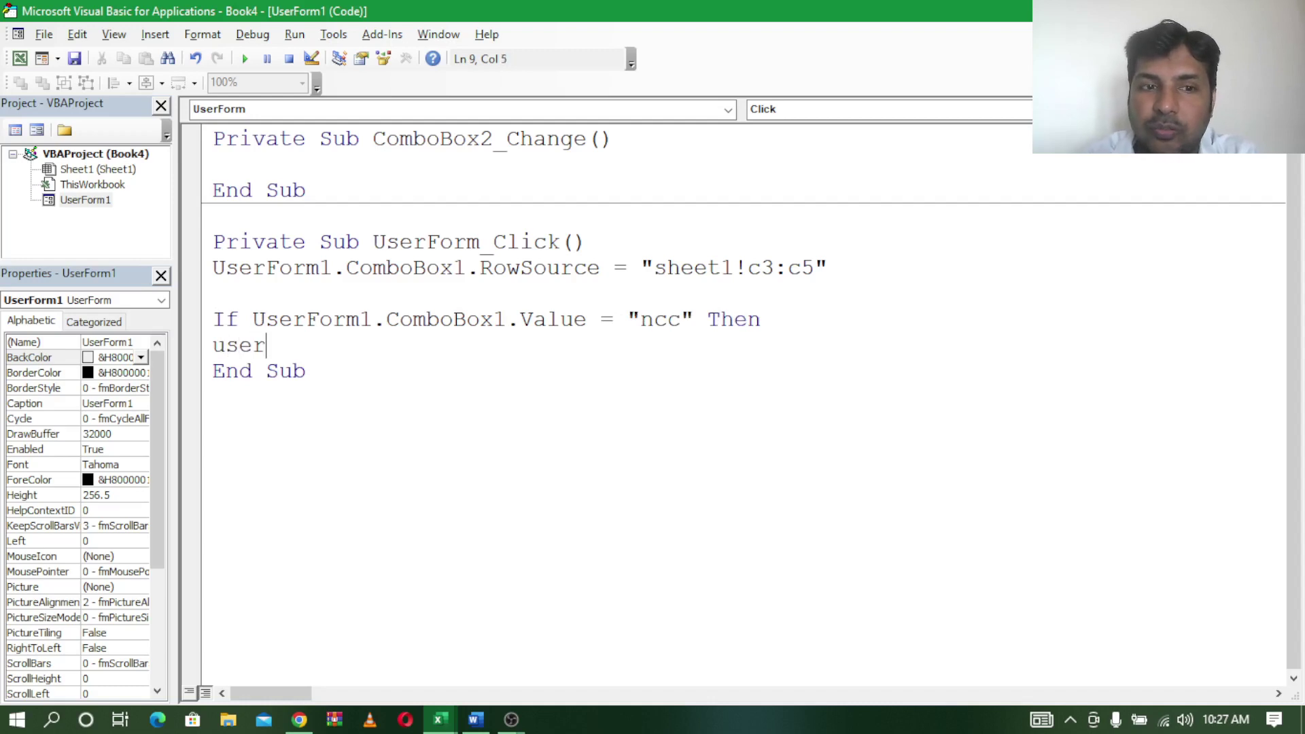
type("form")
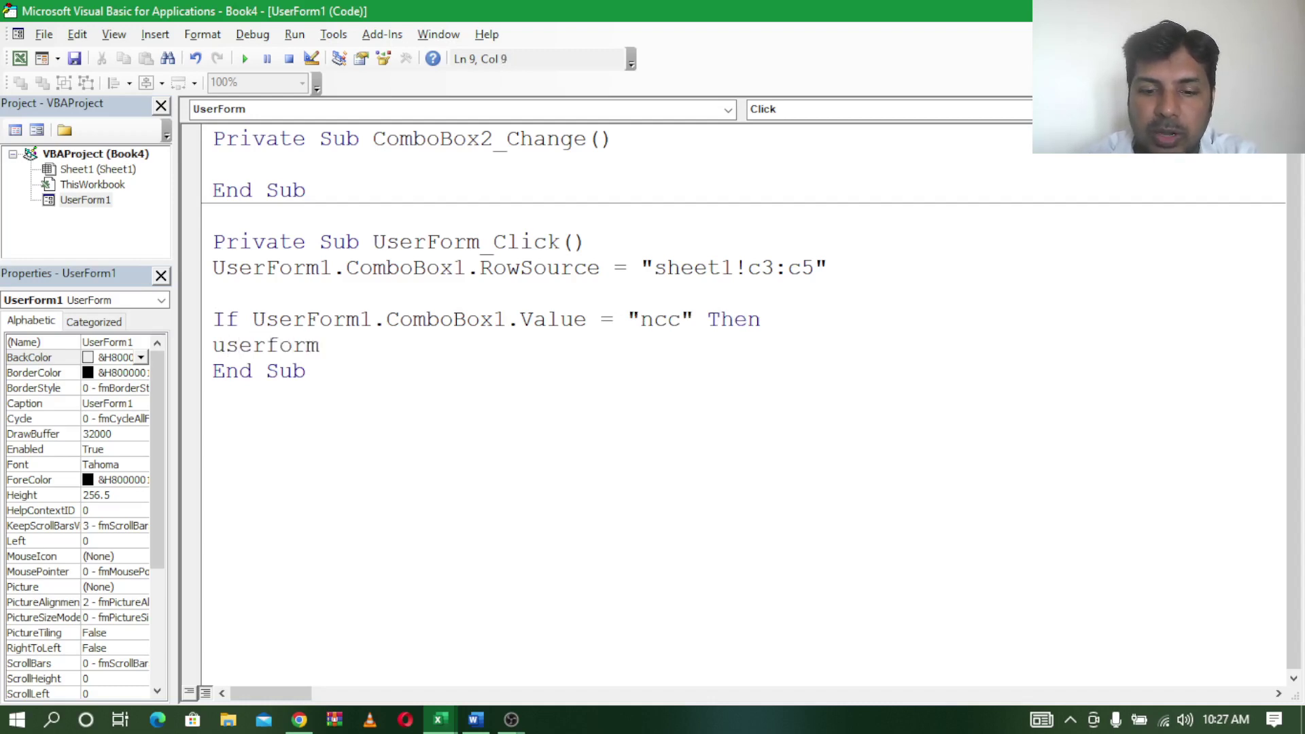
type("1")
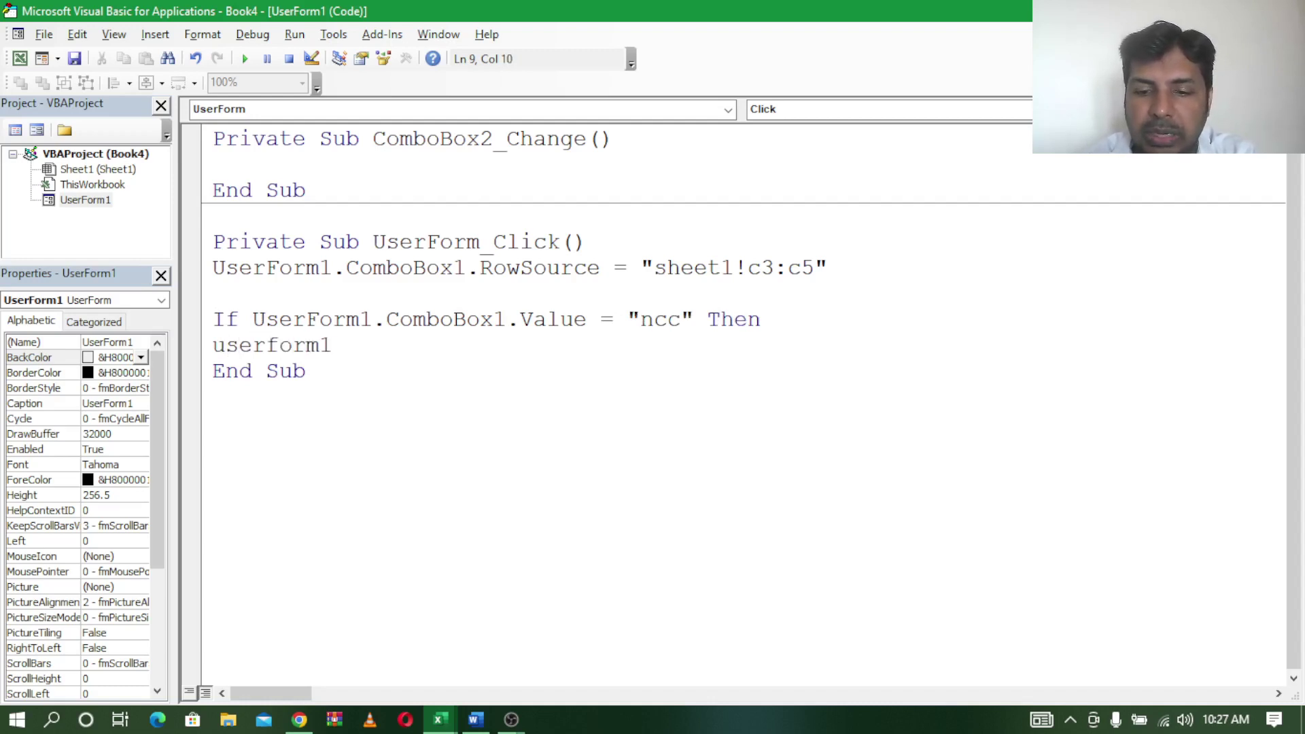
type(".")
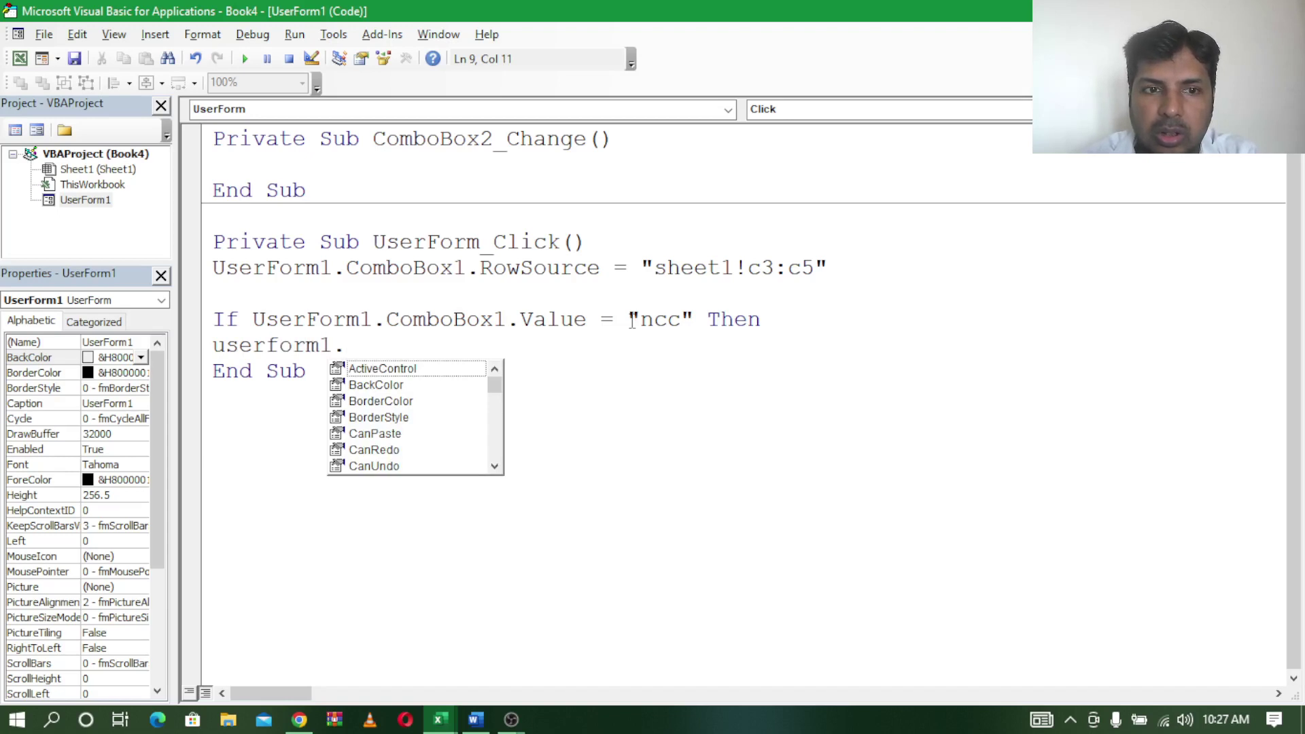
type("co")
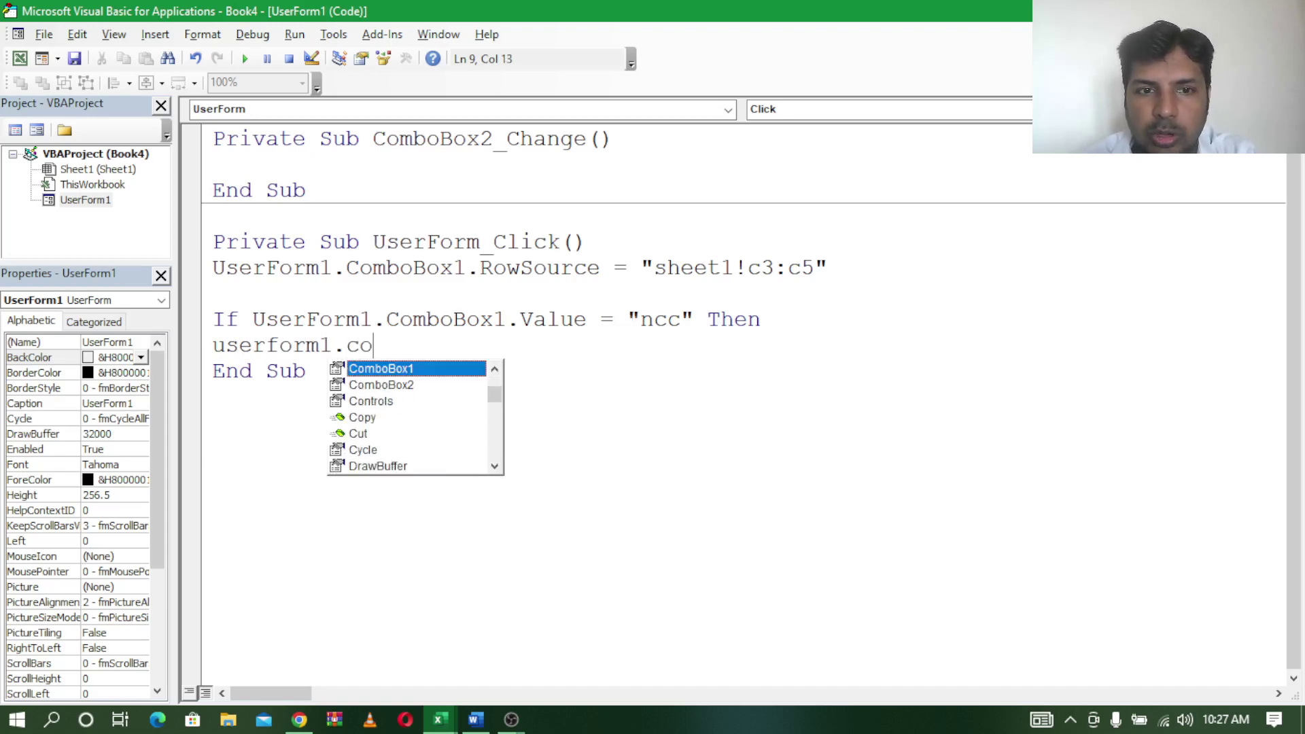
key("Down")
key("Tab")
type(".")
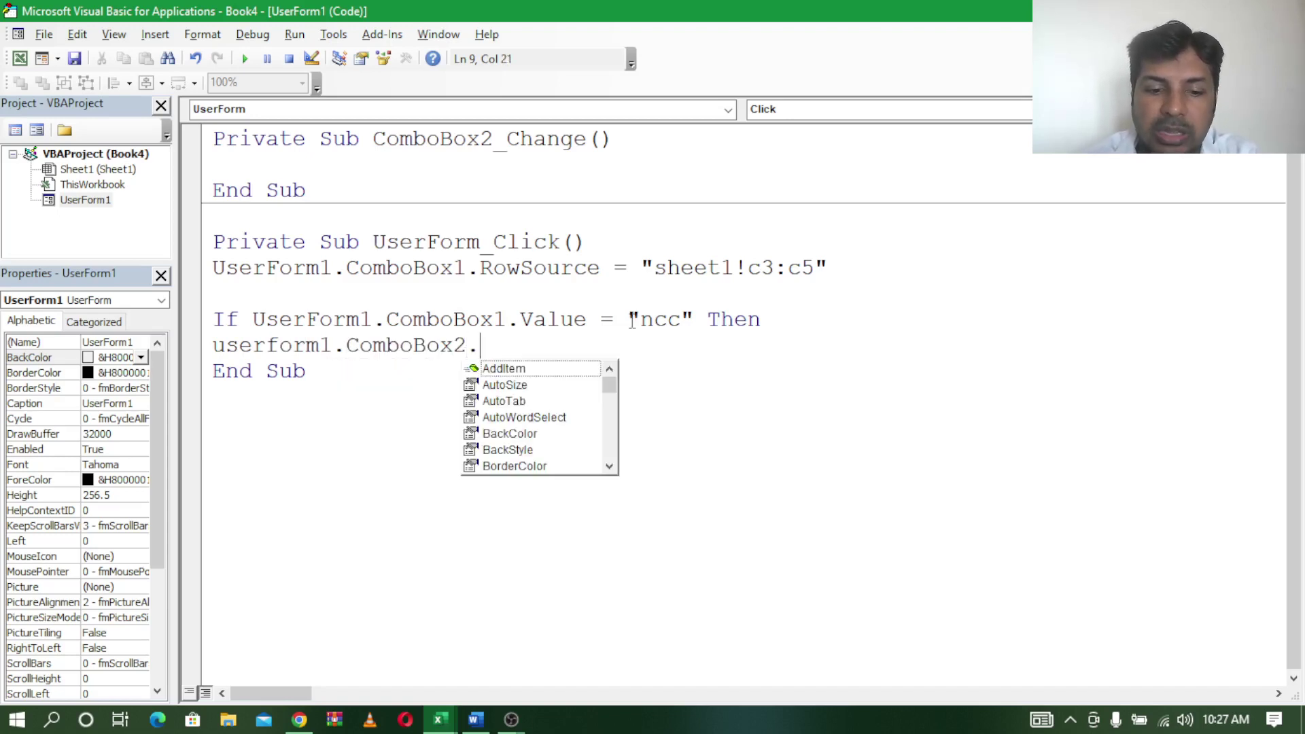
type("ro")
key("Tab")
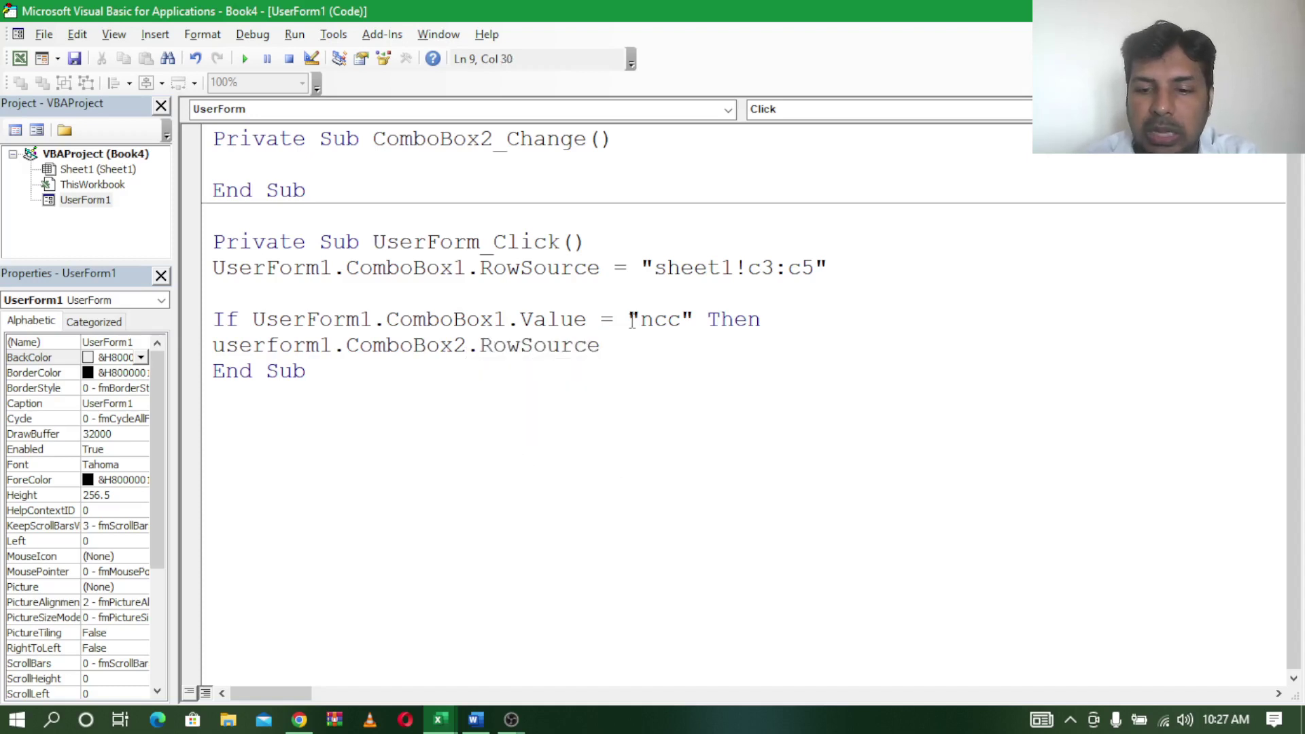
type("=")
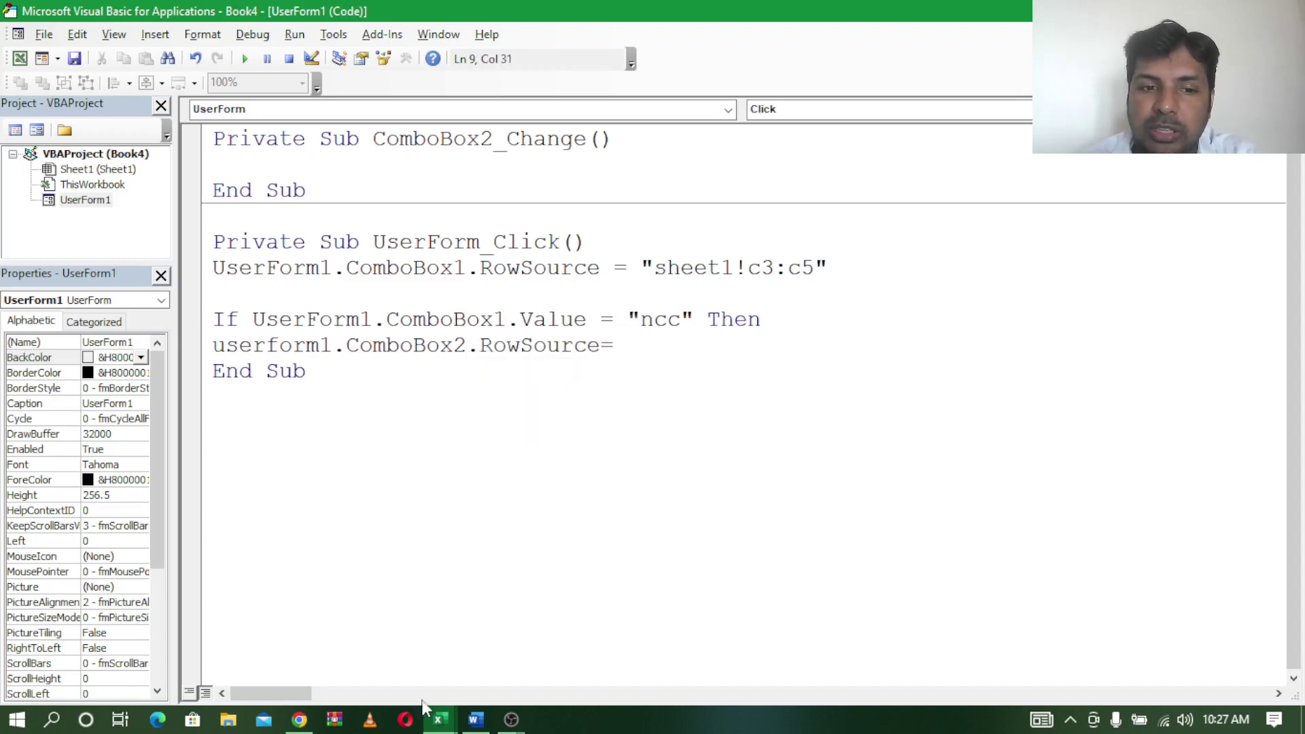
left_click(440, 719)
left_click(340, 663)
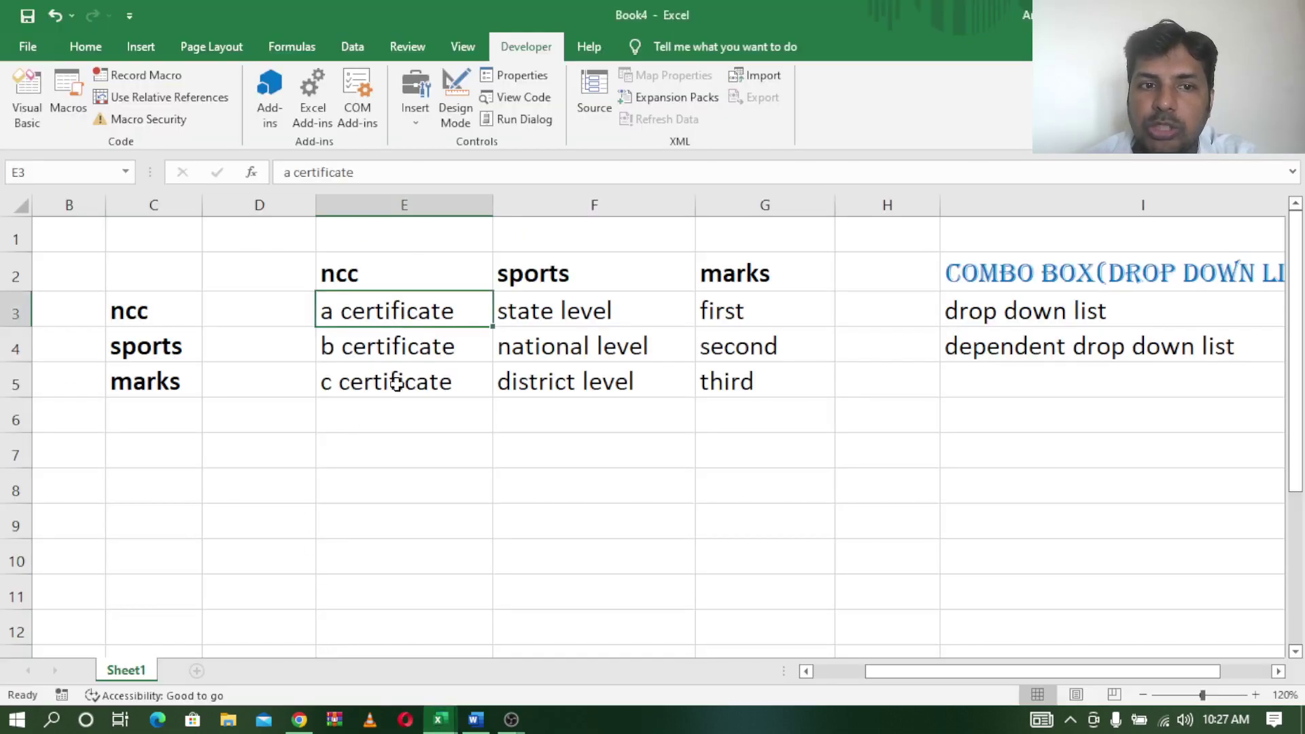
left_click(452, 719)
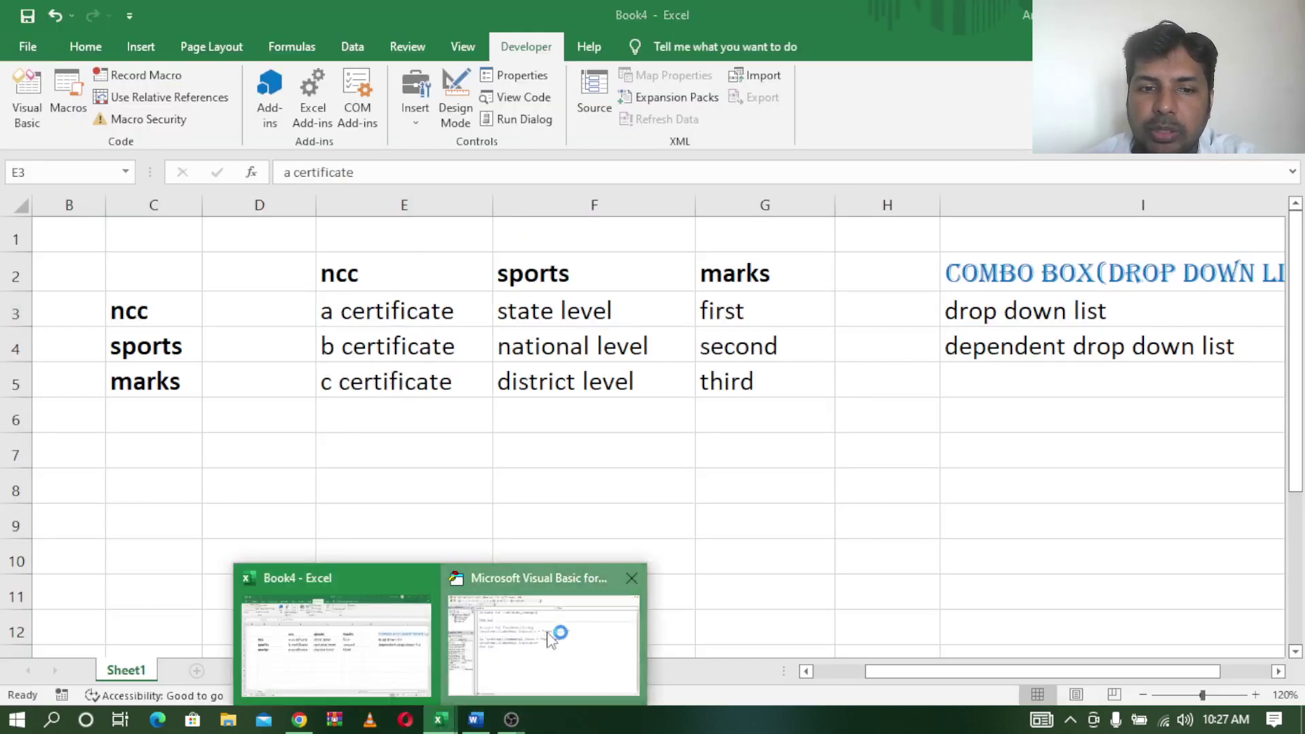
left_click(540, 645)
Finish the ncc line with RowSource "sheet1!e3:e5" and close the If block with End If
type("\"")
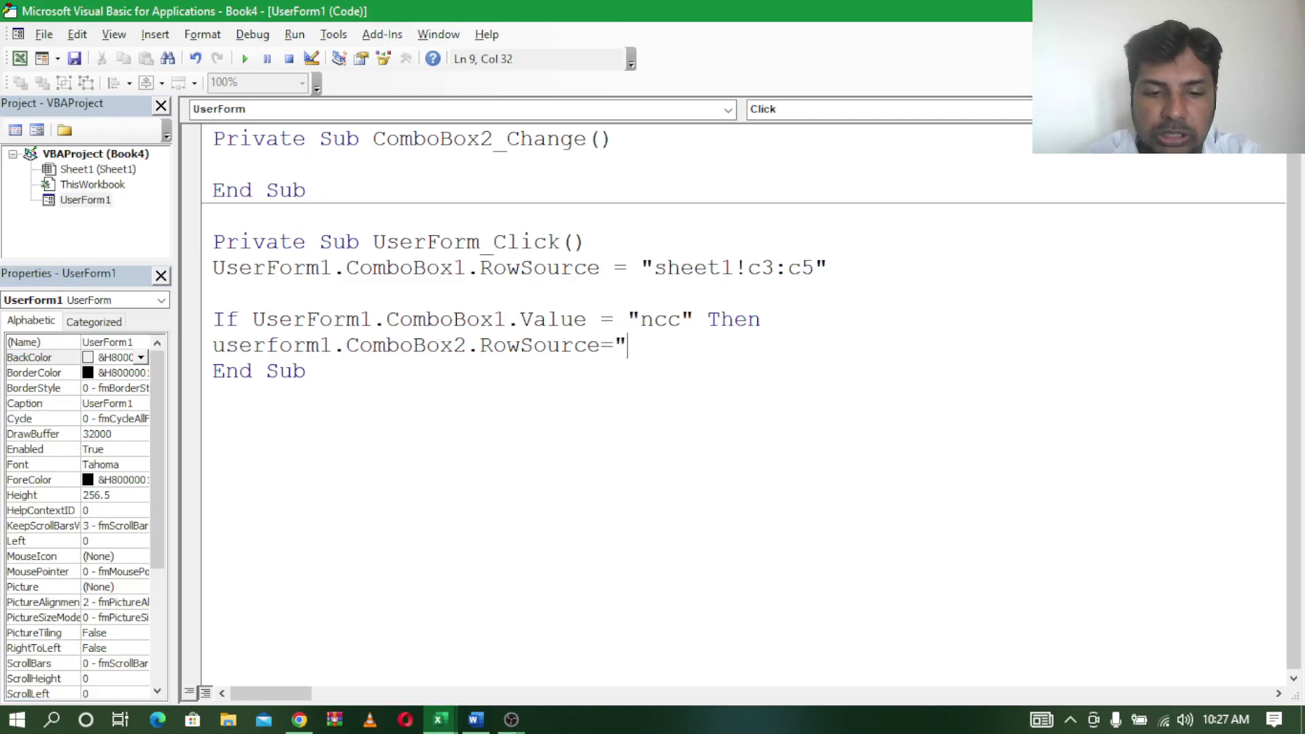
type("sheet")
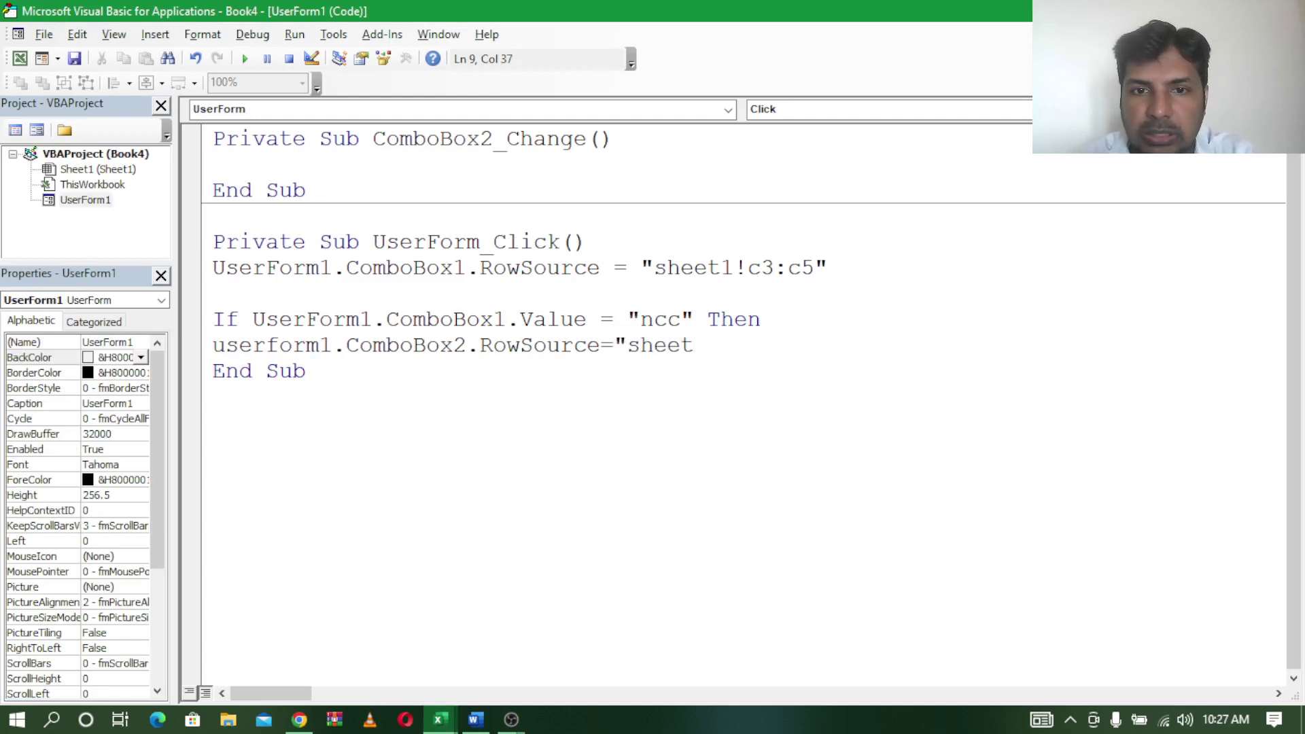
type("1!")
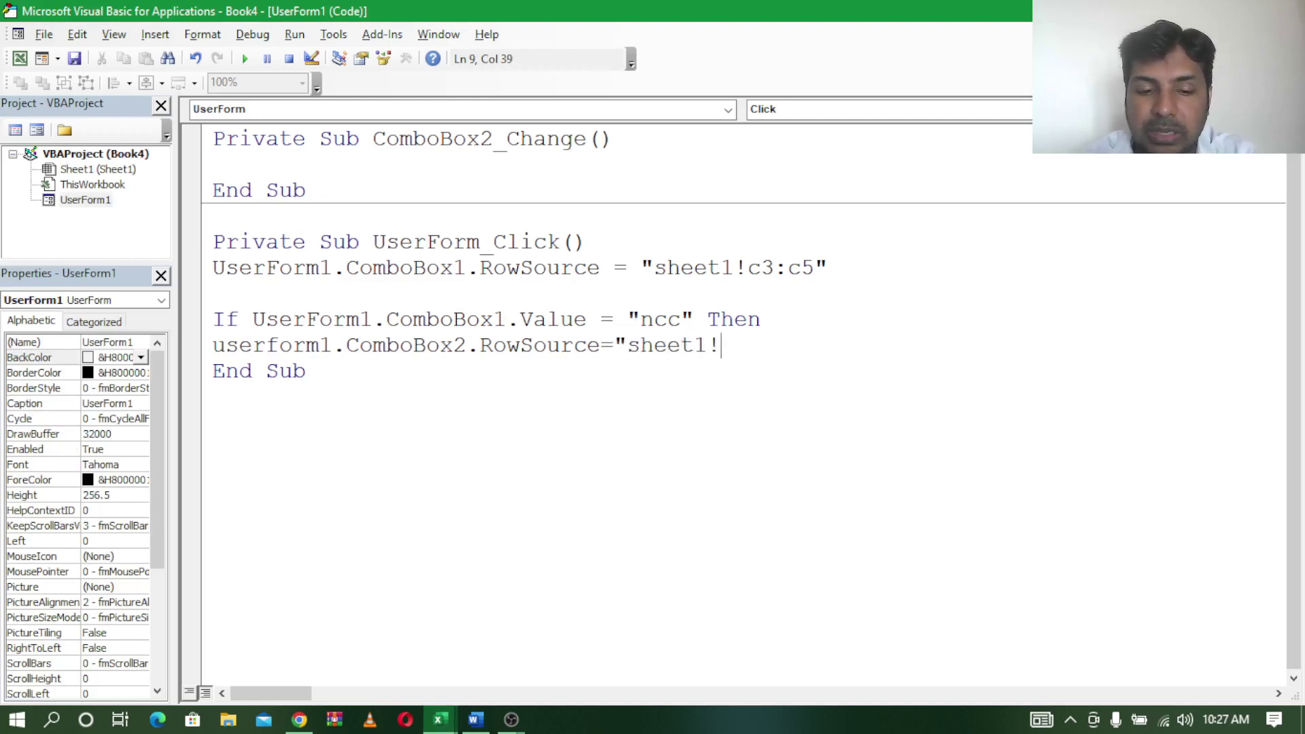
type("e3:")
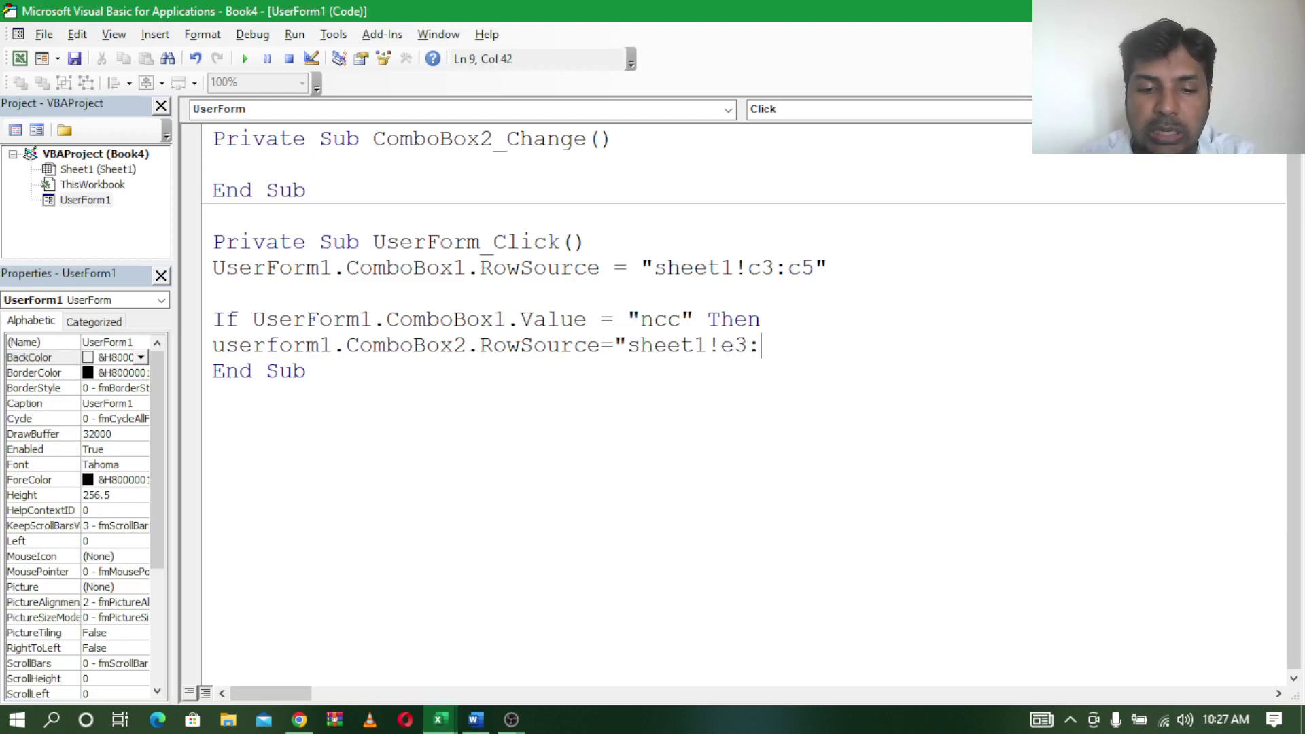
type("e5")
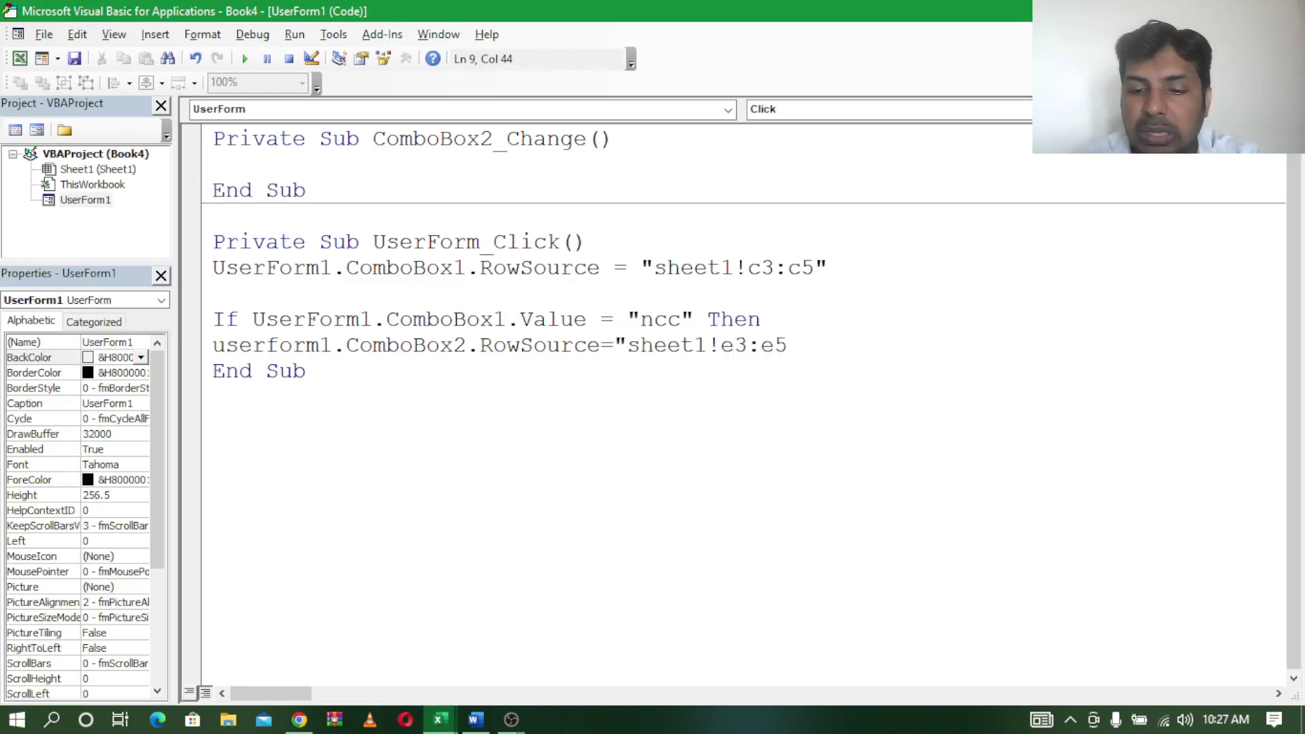
type("\"")
key("Return")
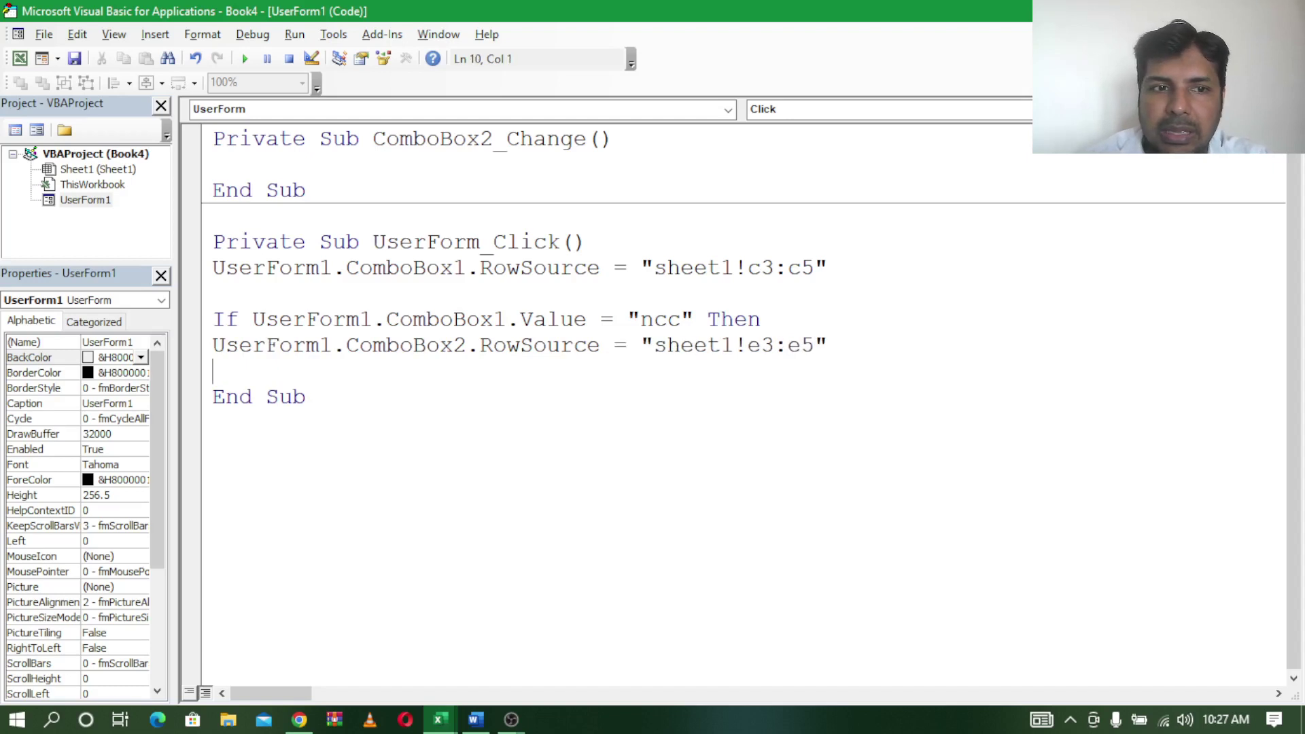
type("end ")
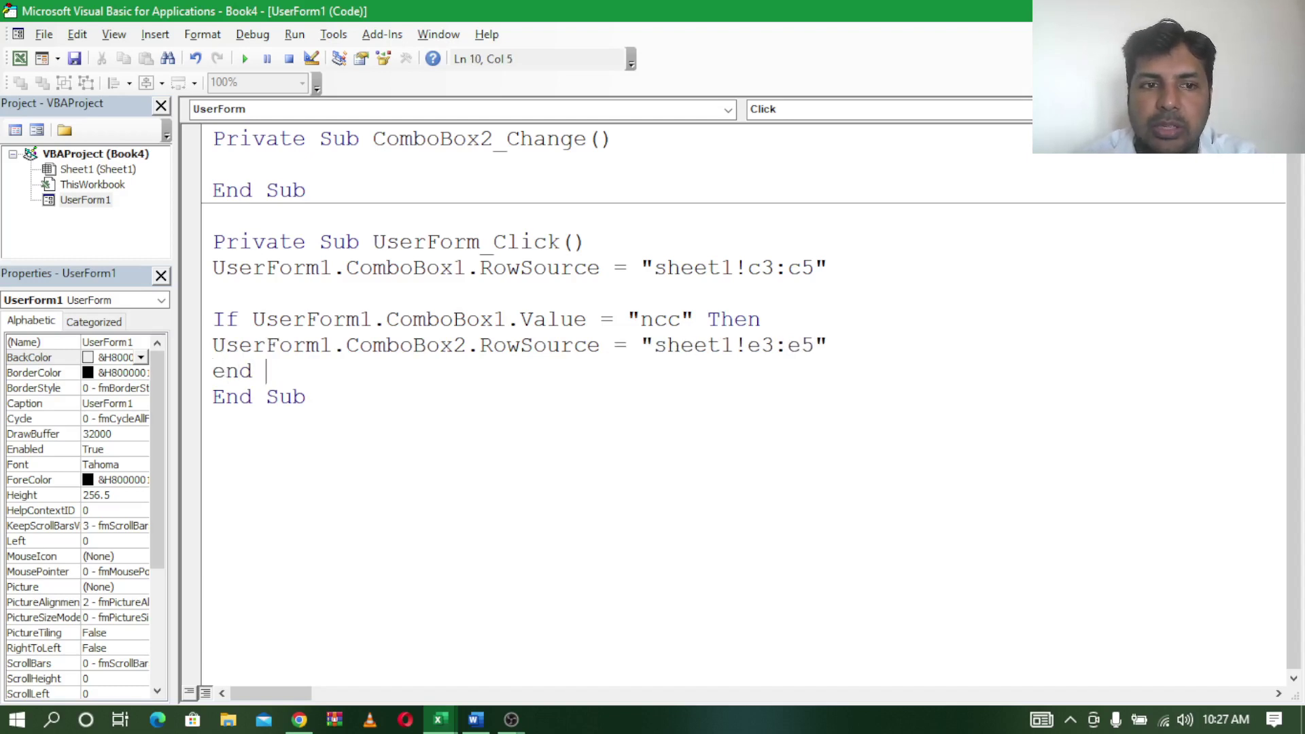
type("if")
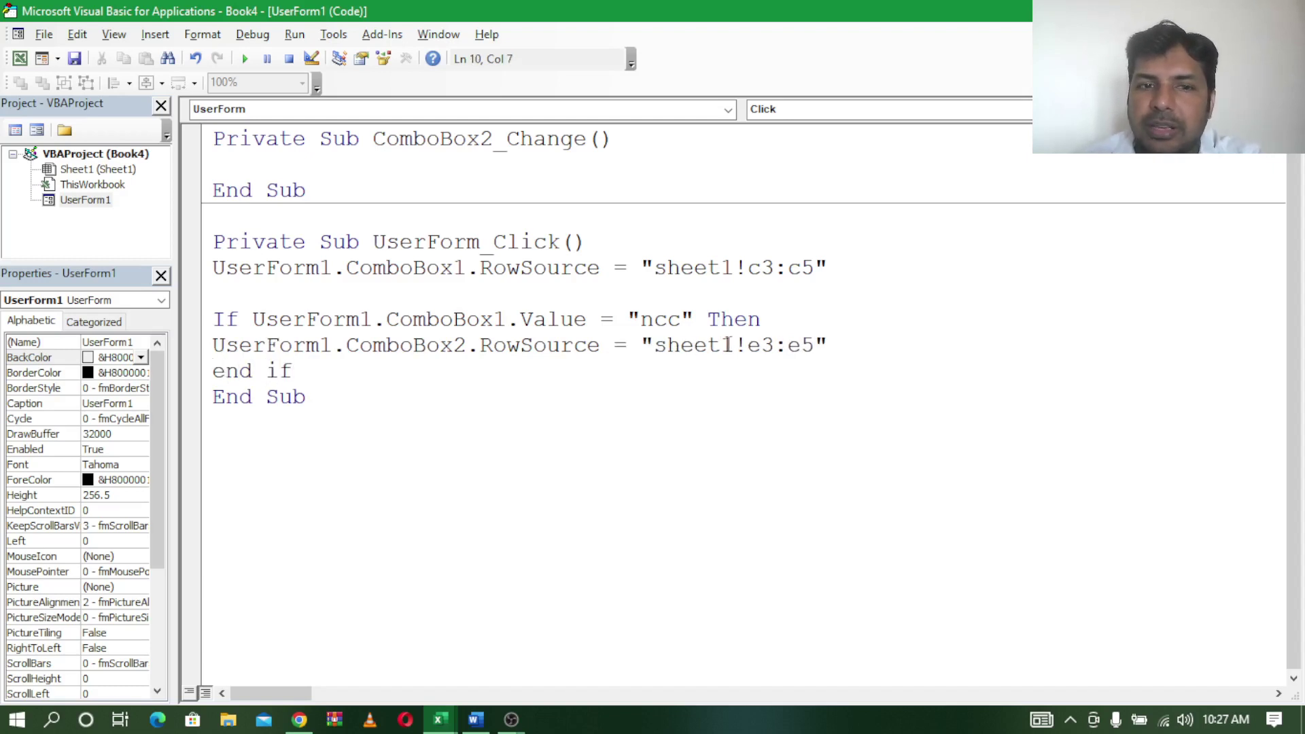
key("Return")
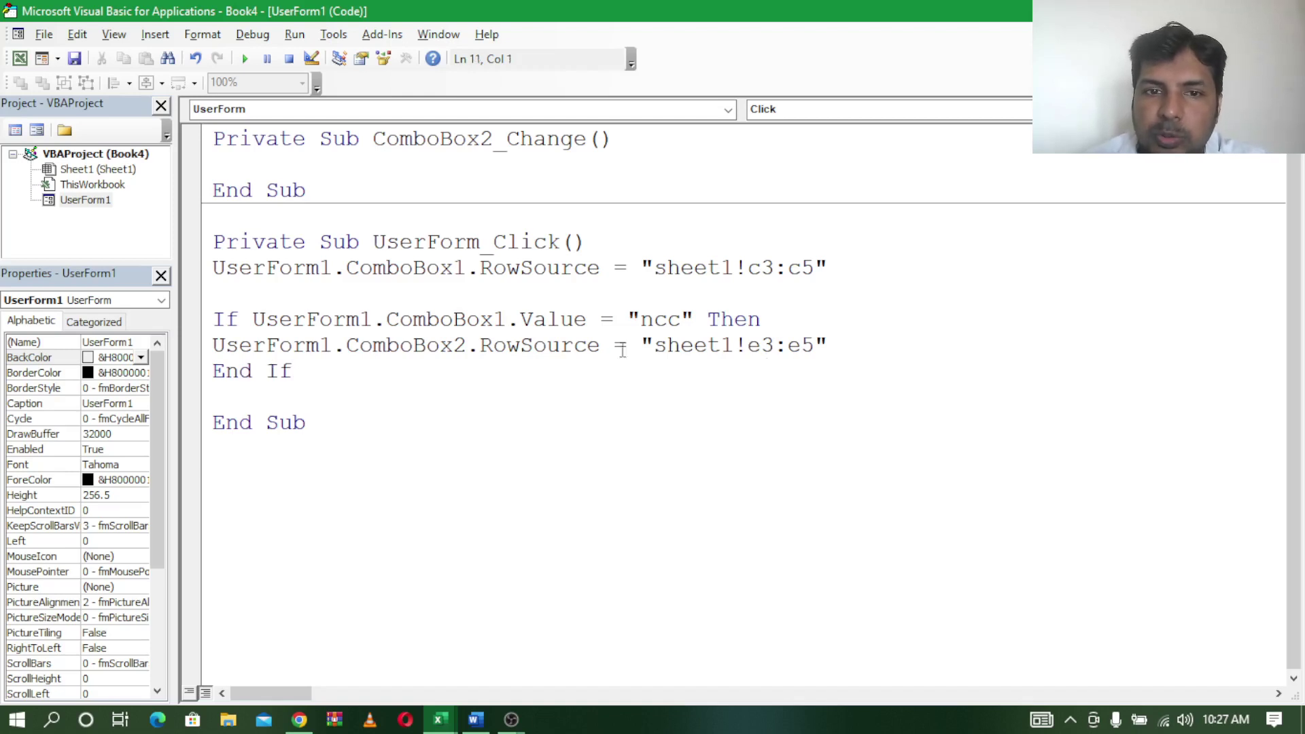
left_click(641, 326)
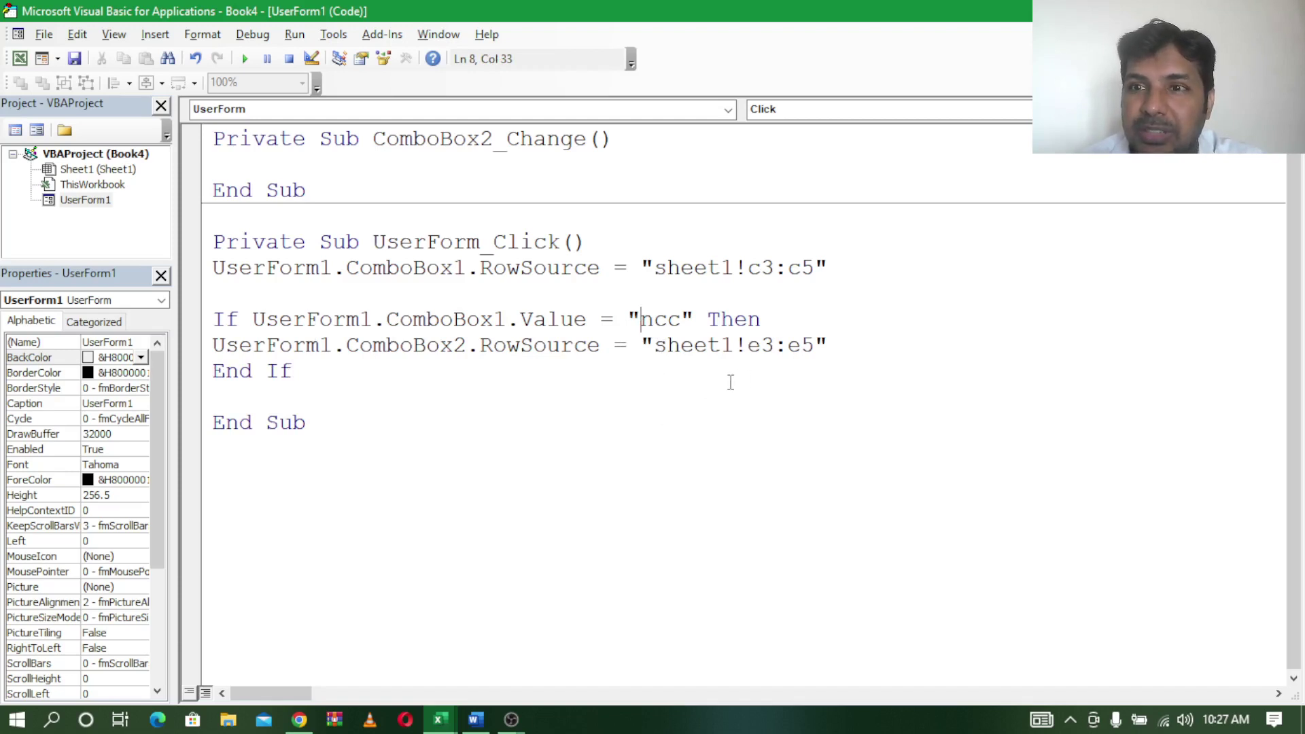
Select UserForm1 in the project and run it over the worksheet
left_click(85, 200)
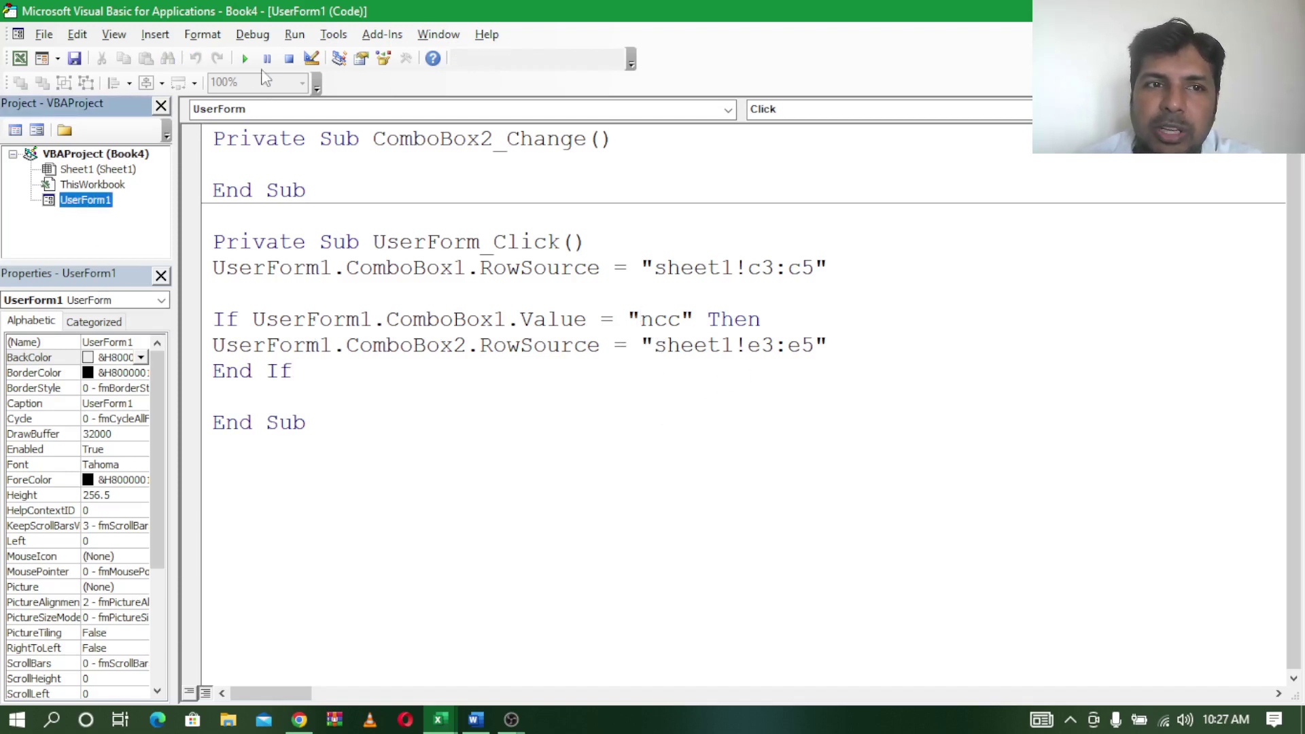
left_click(245, 59)
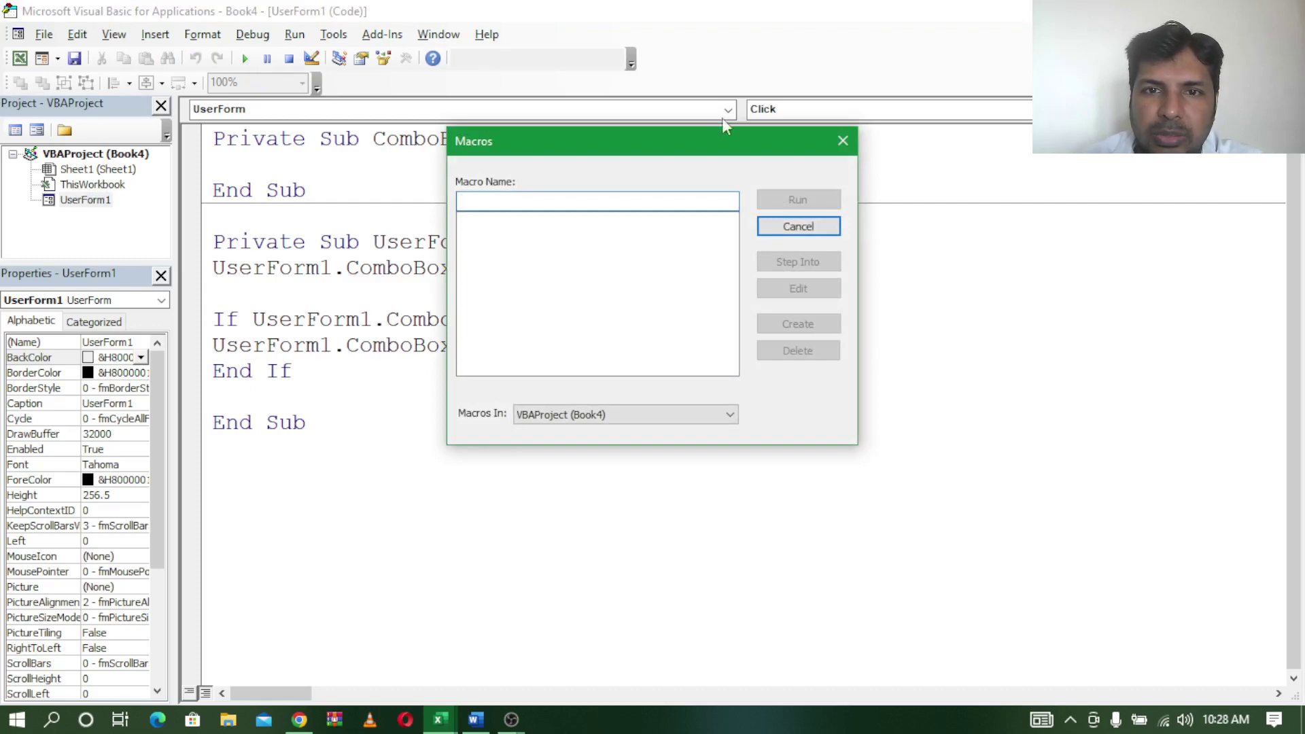
left_click(843, 141)
double_click(85, 199)
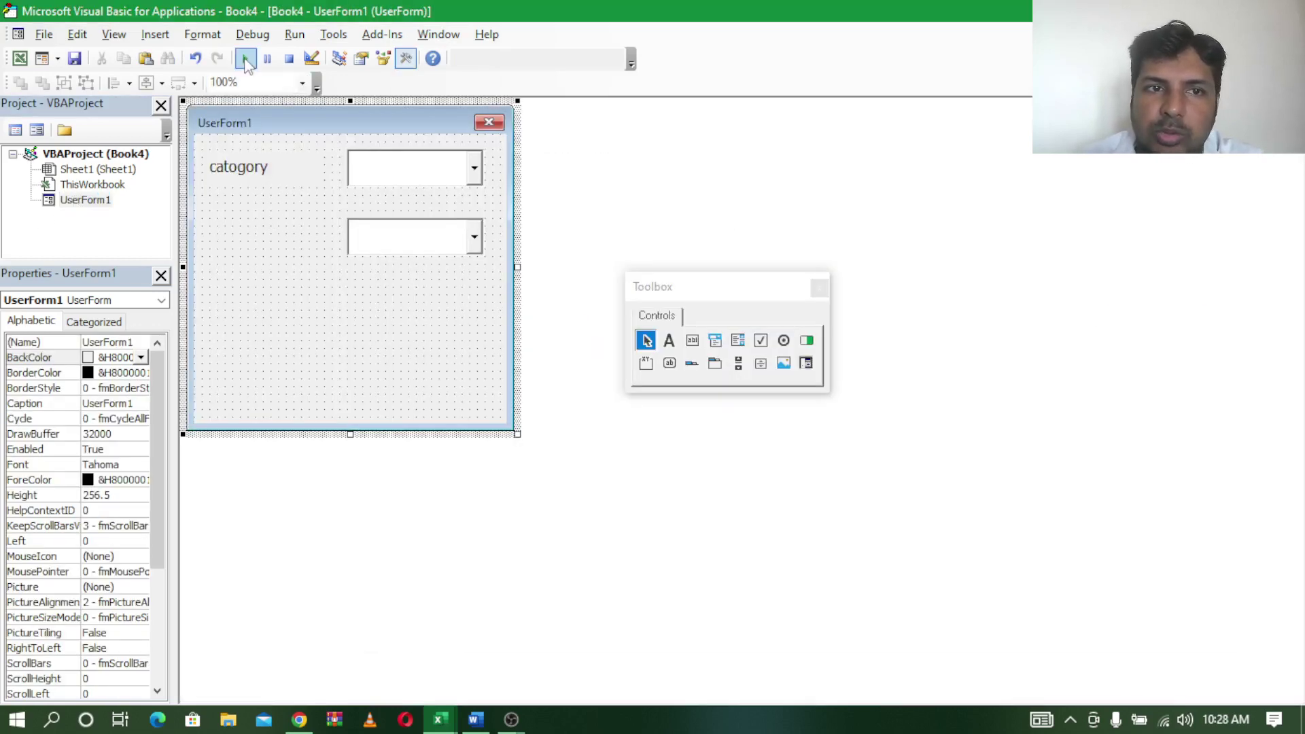
left_click(244, 58)
Pick ncc, confirm the second list shows a, b and c certificate, then close the form
left_click(782, 256)
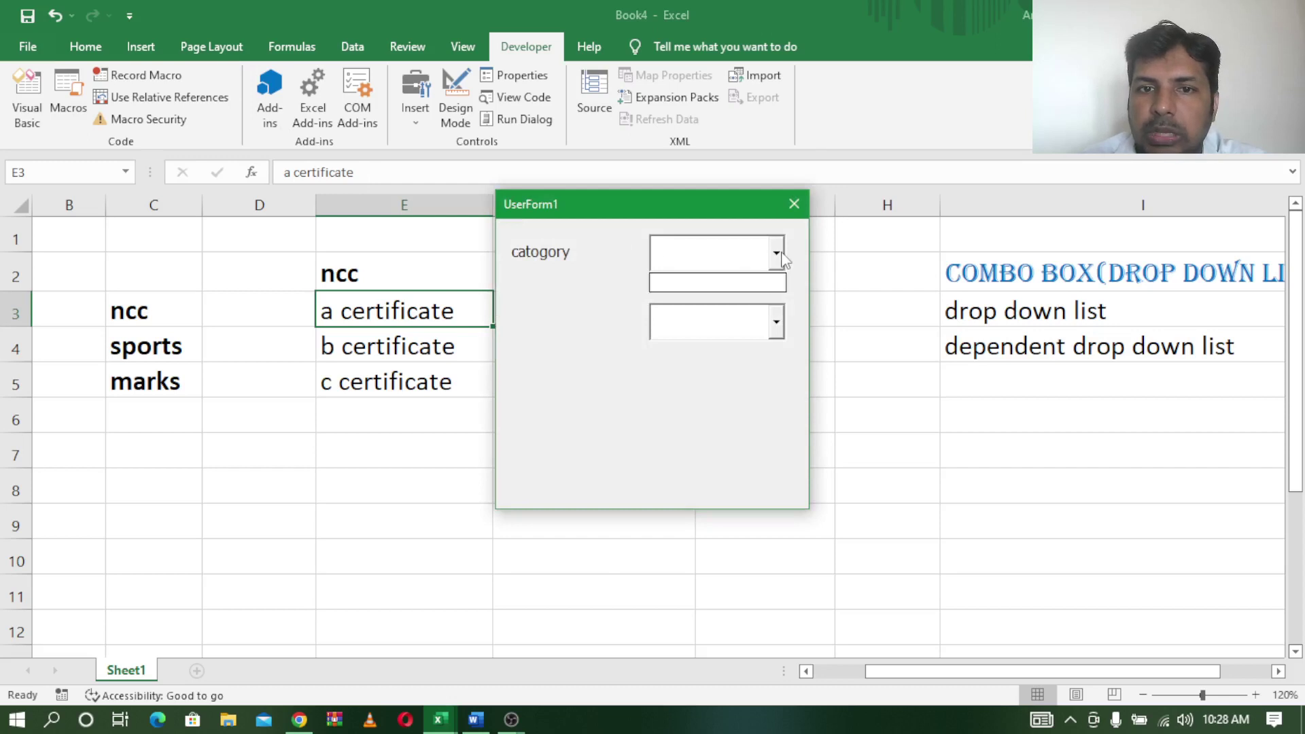
left_click(782, 257)
left_click(777, 255)
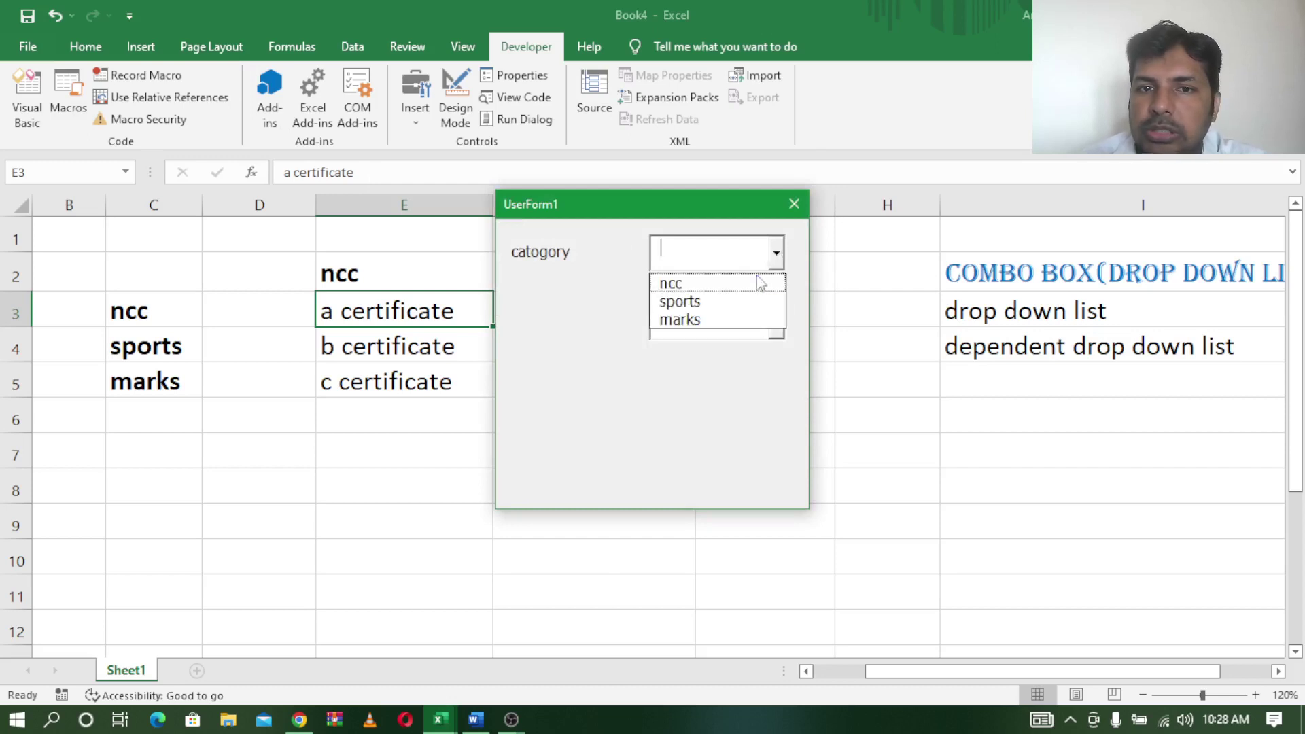
left_click(760, 283)
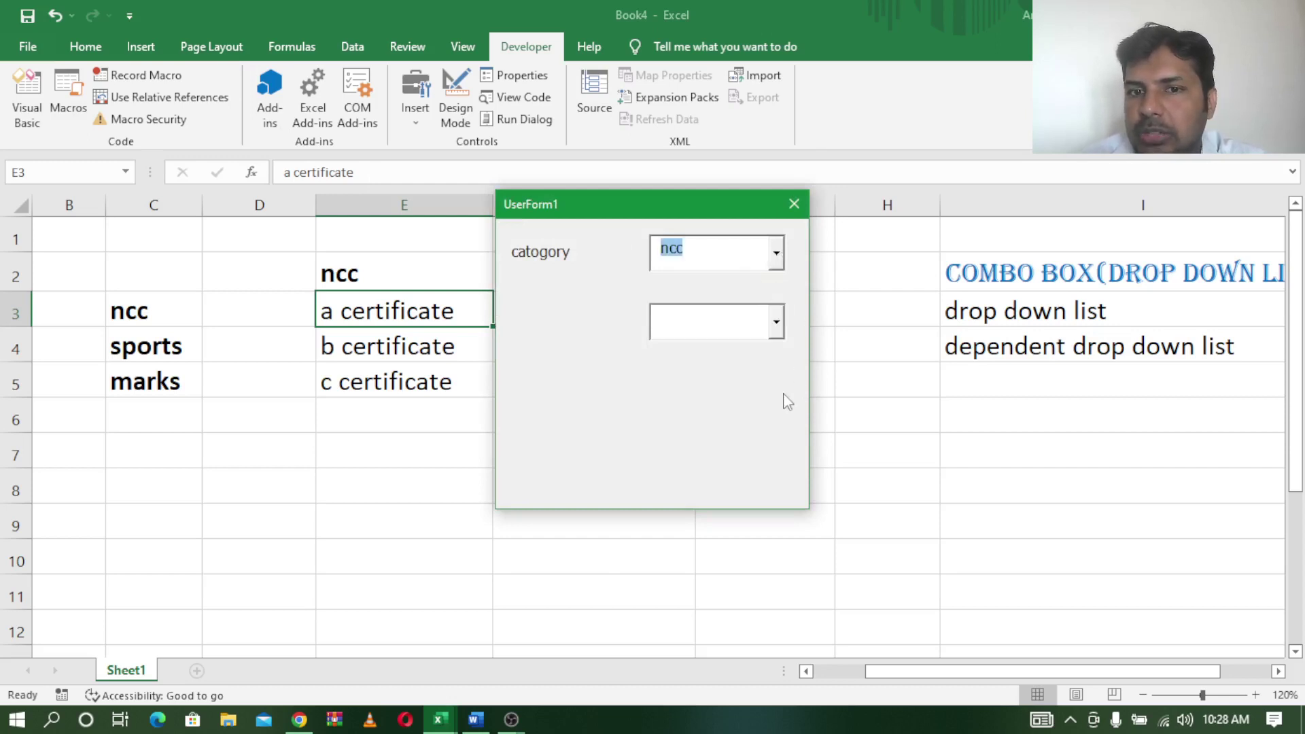
left_click(776, 324)
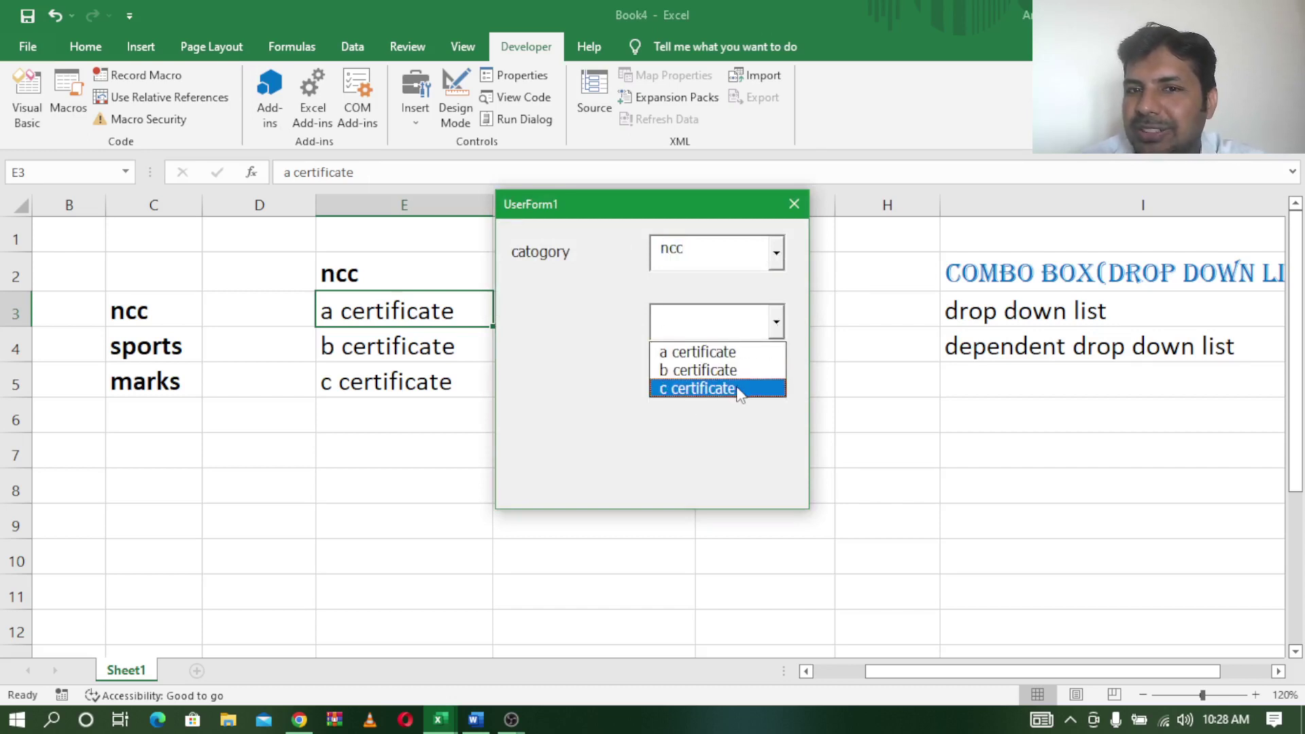
left_click(710, 462)
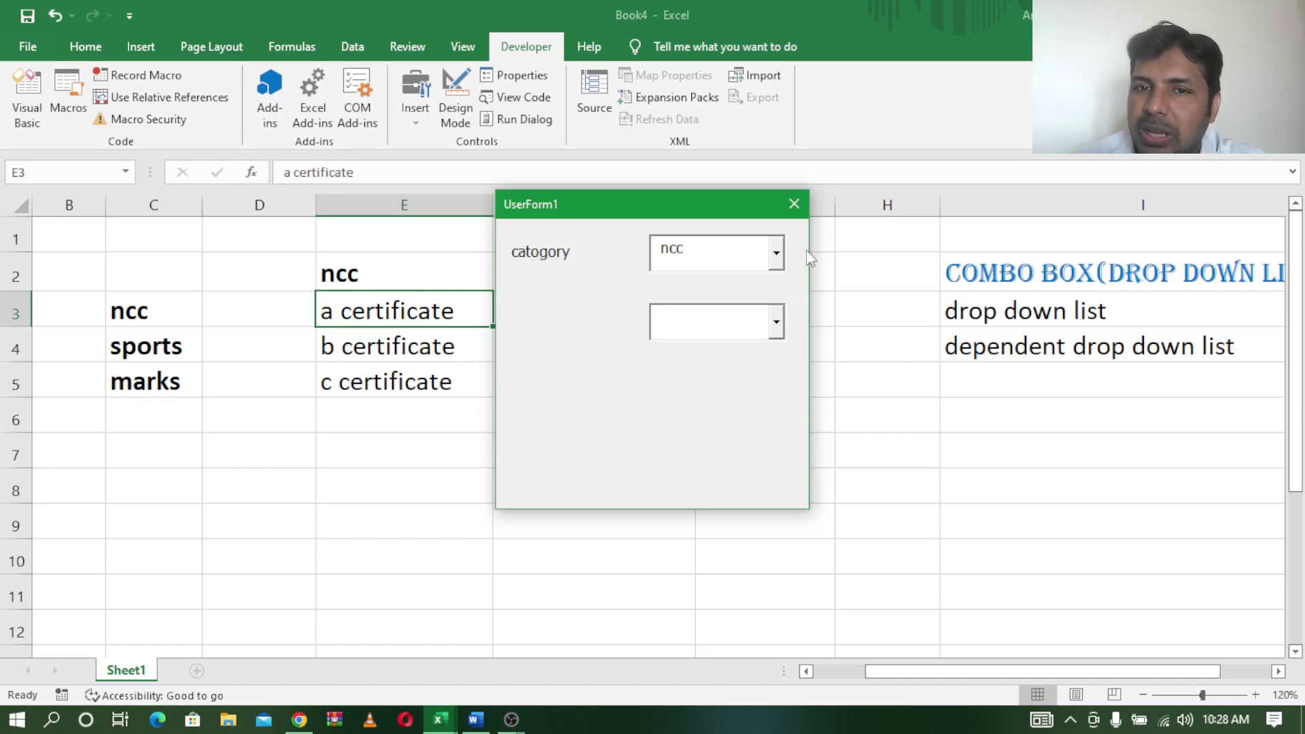
left_click(798, 200)
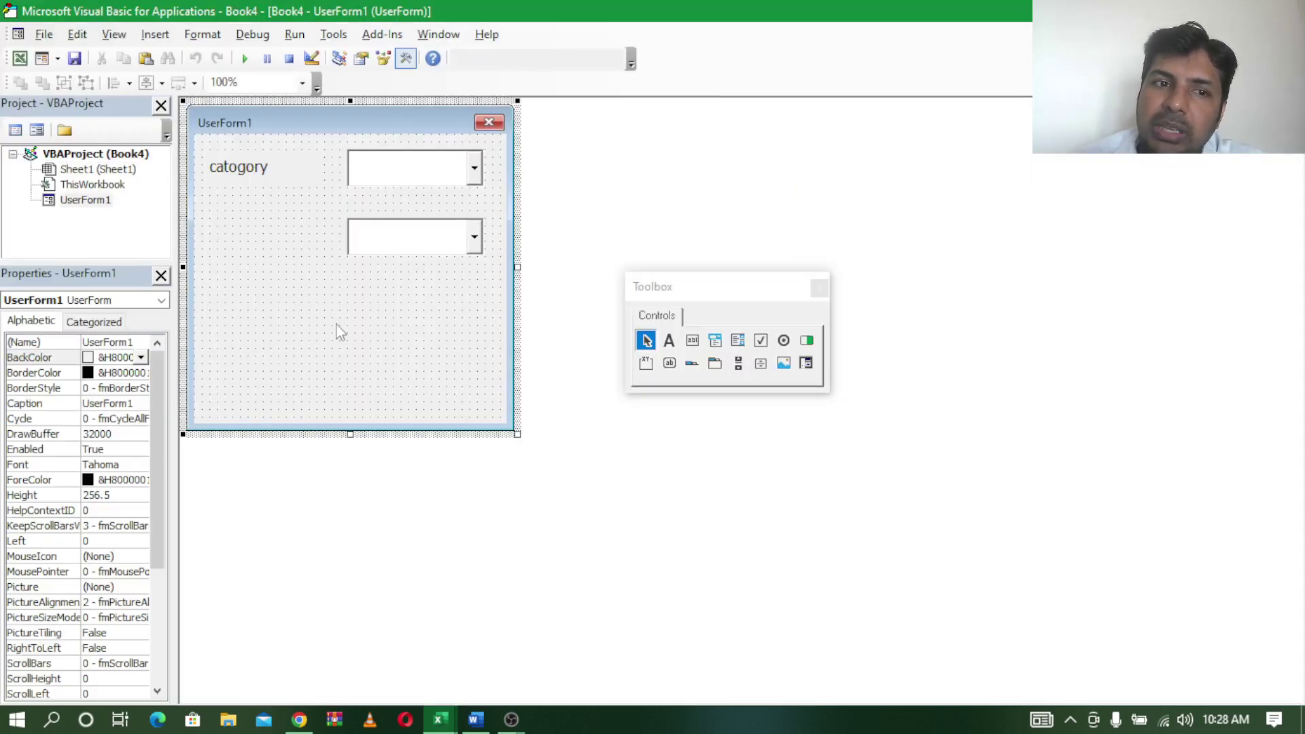
double_click(340, 332)
Add an Else line after the ncc branch and paste a copy of the ncc If/RowSource lines as ElseIf
left_click(886, 353)
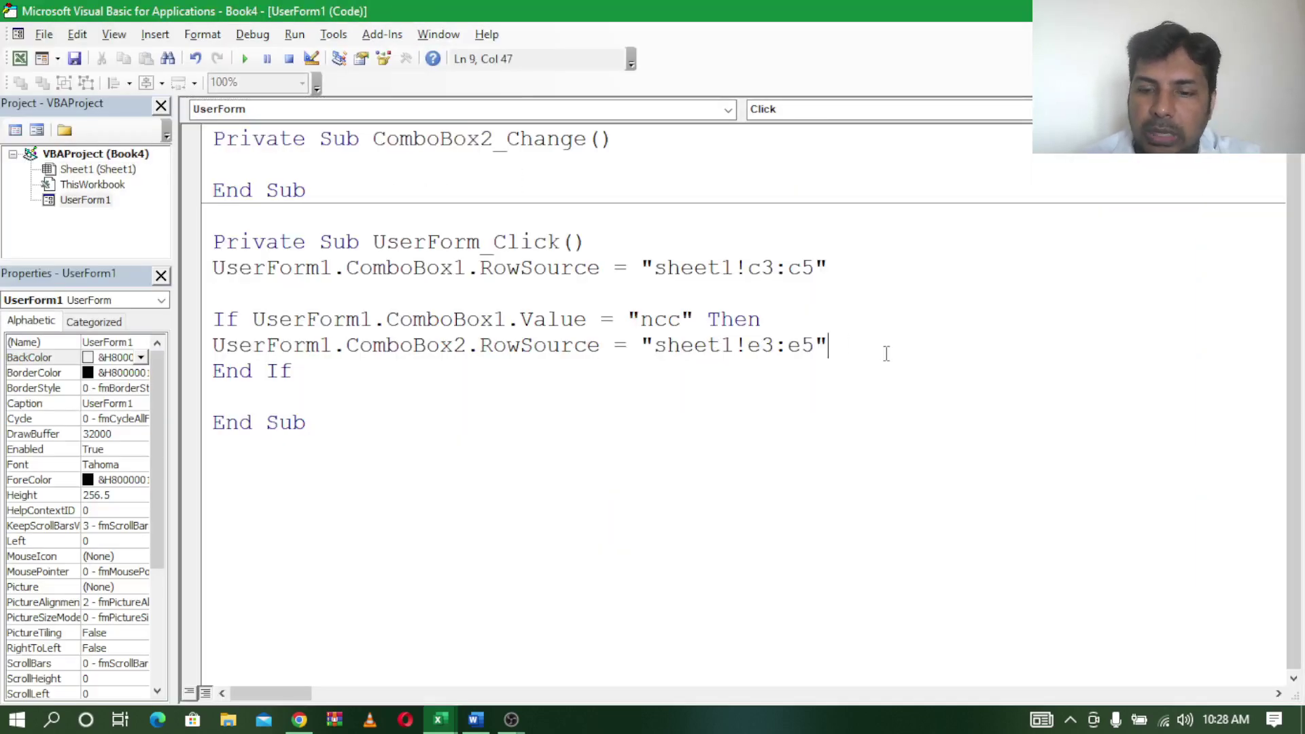
key("Return")
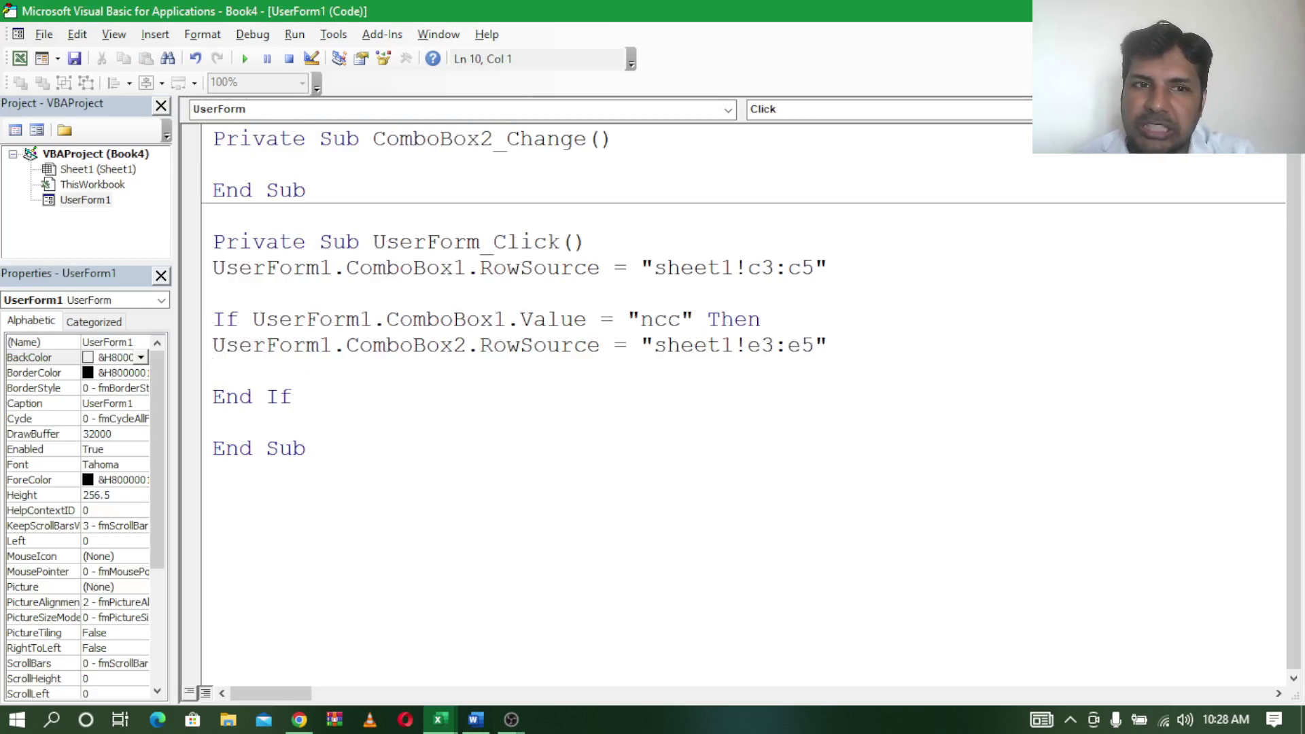
type("els")
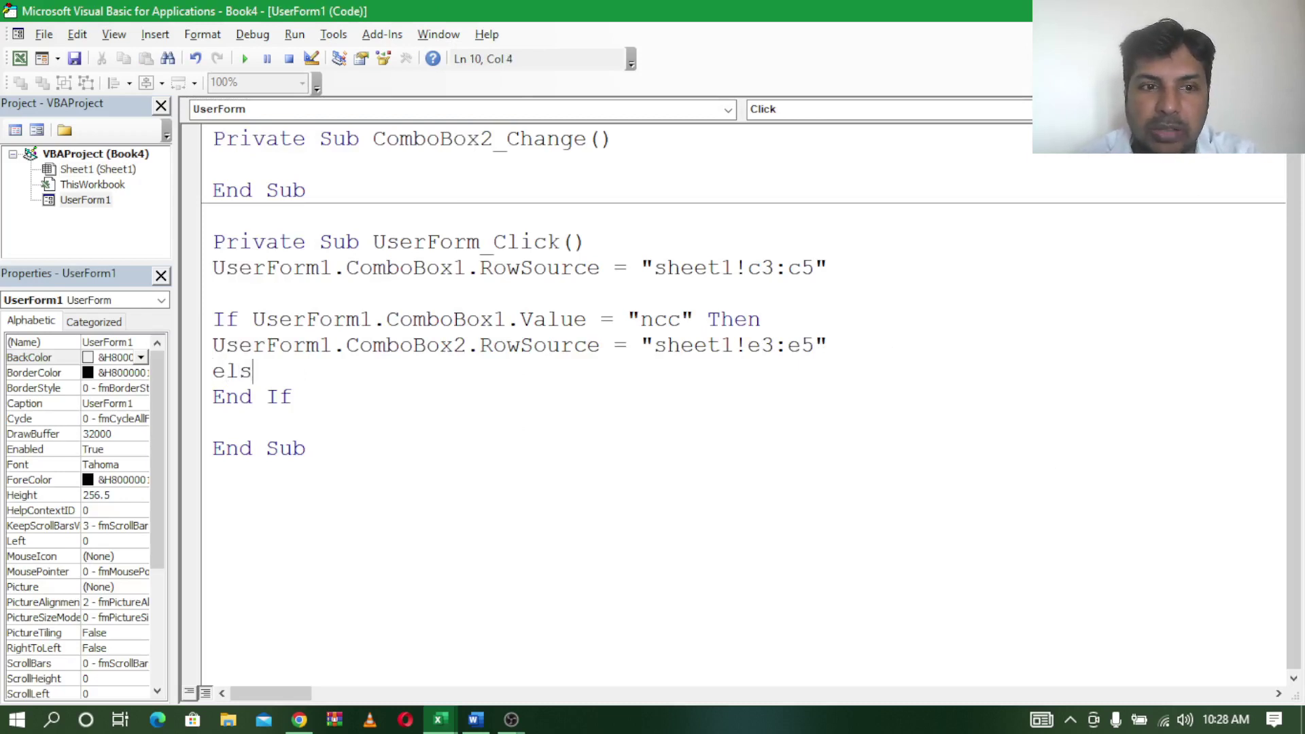
type("e")
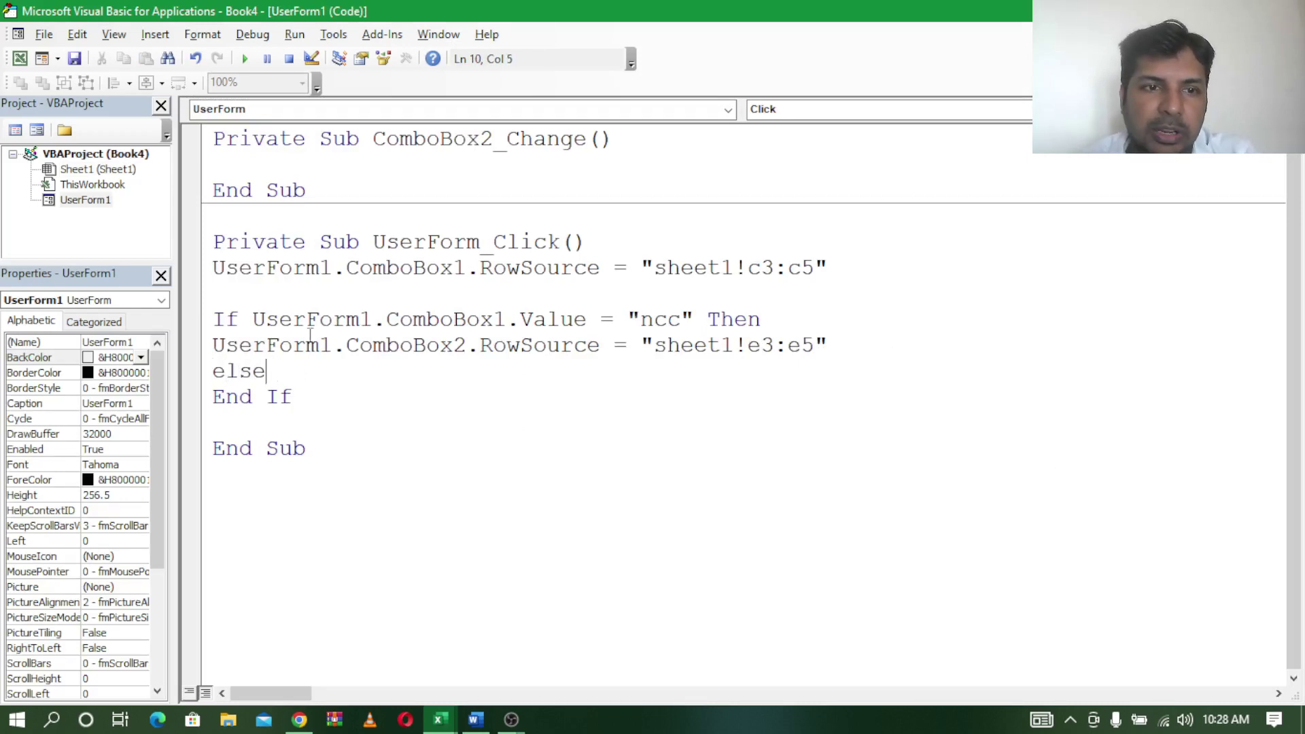
left_click_drag(216, 318, 843, 345)
key("ctrl+c")
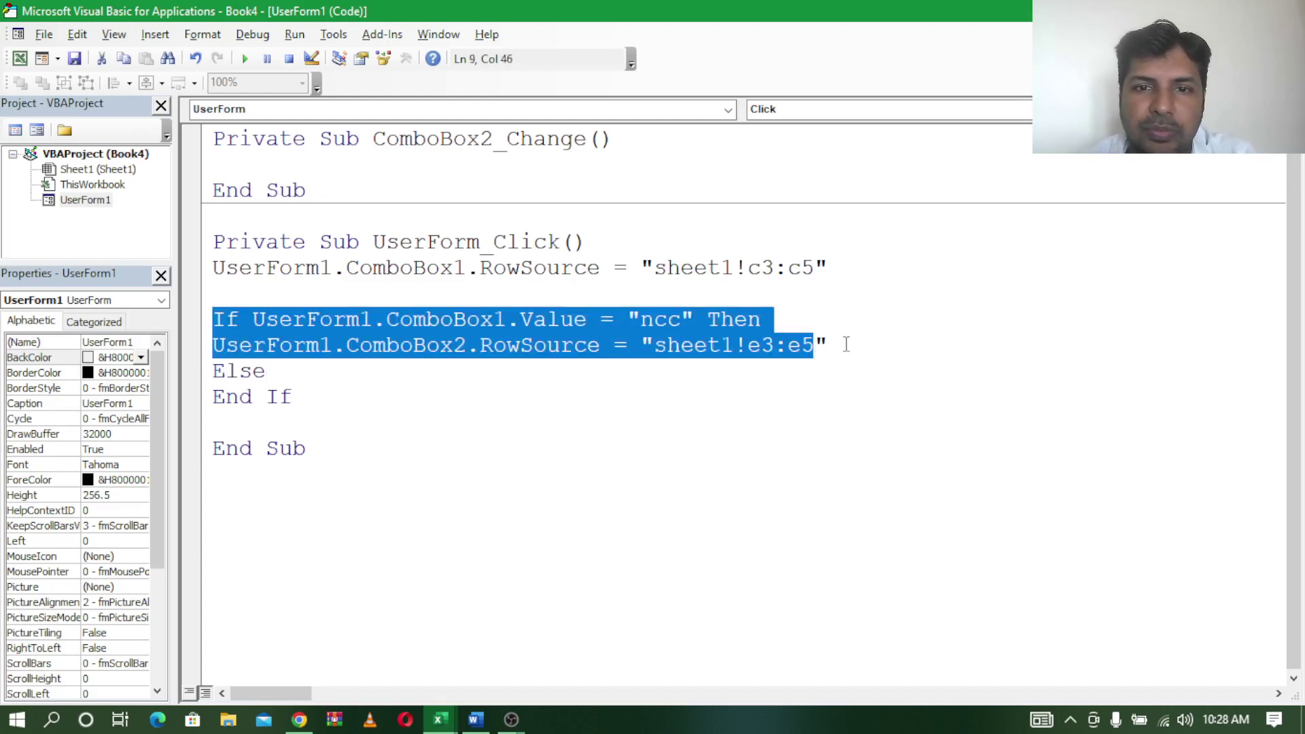
left_click(344, 405)
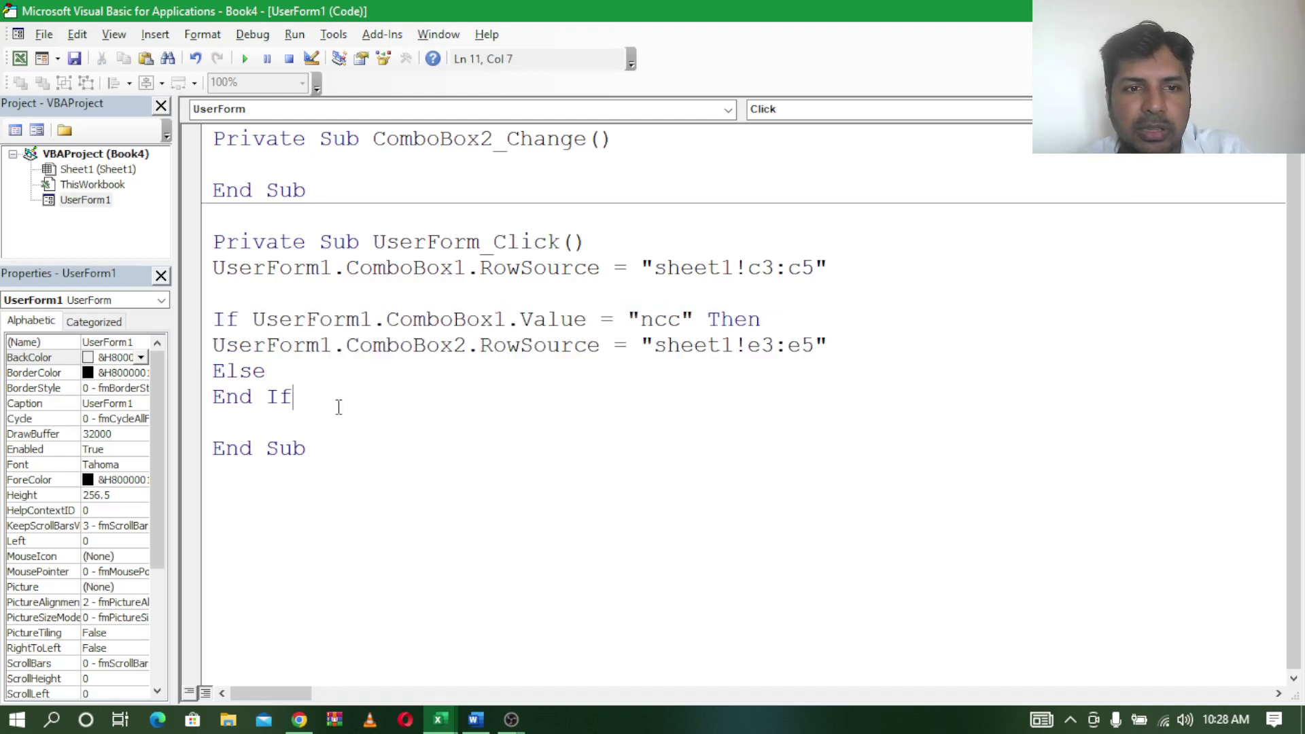
key("BackSpace")
key("BackSpace")
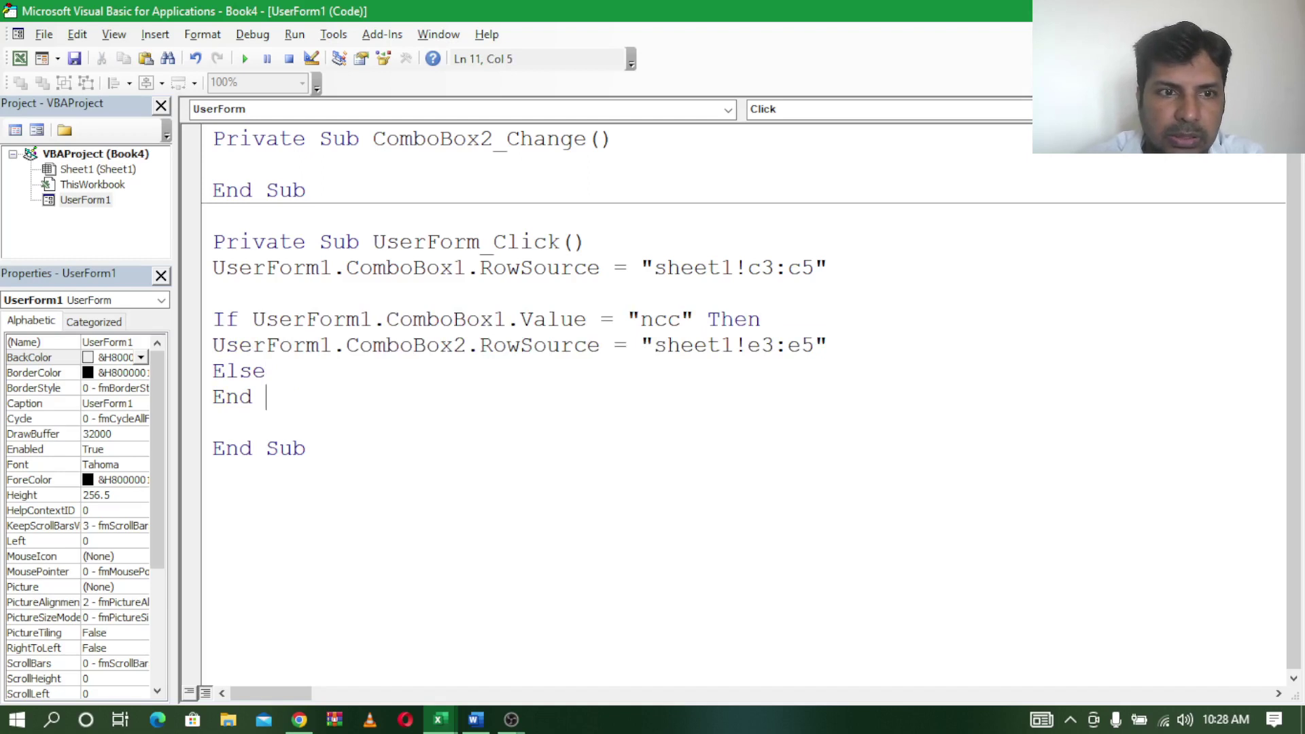
type("If")
left_click(266, 370)
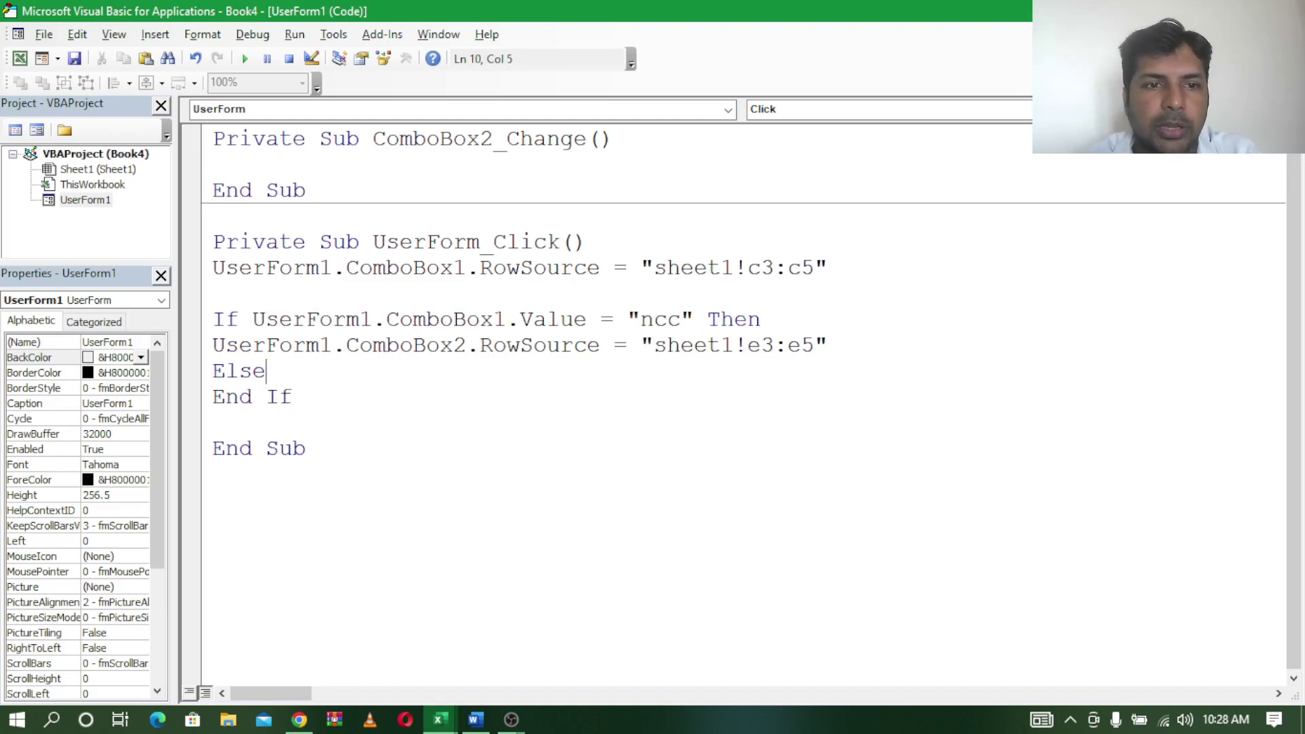
key("ctrl+v")
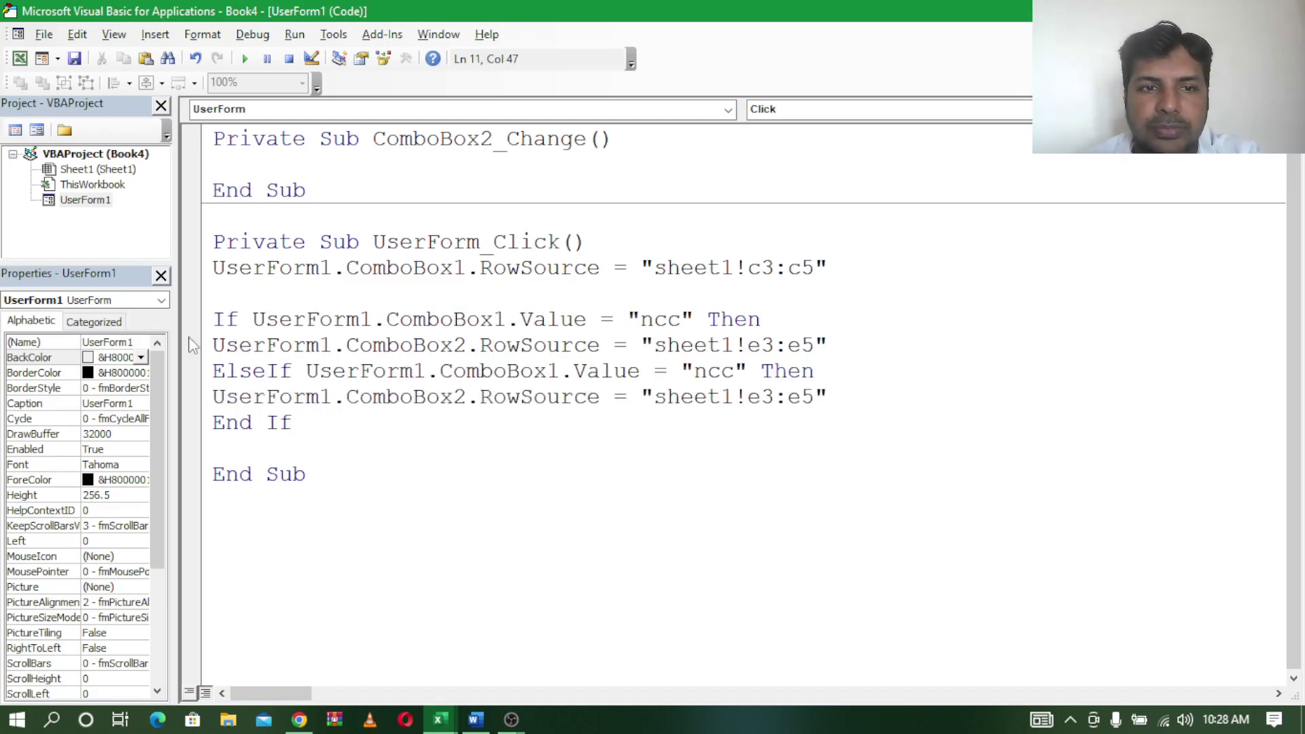
Change the ElseIf condition to "sports" and its RowSource range to sheet1!f3:f5
left_click(300, 373)
left_click_drag(300, 373, 654, 371)
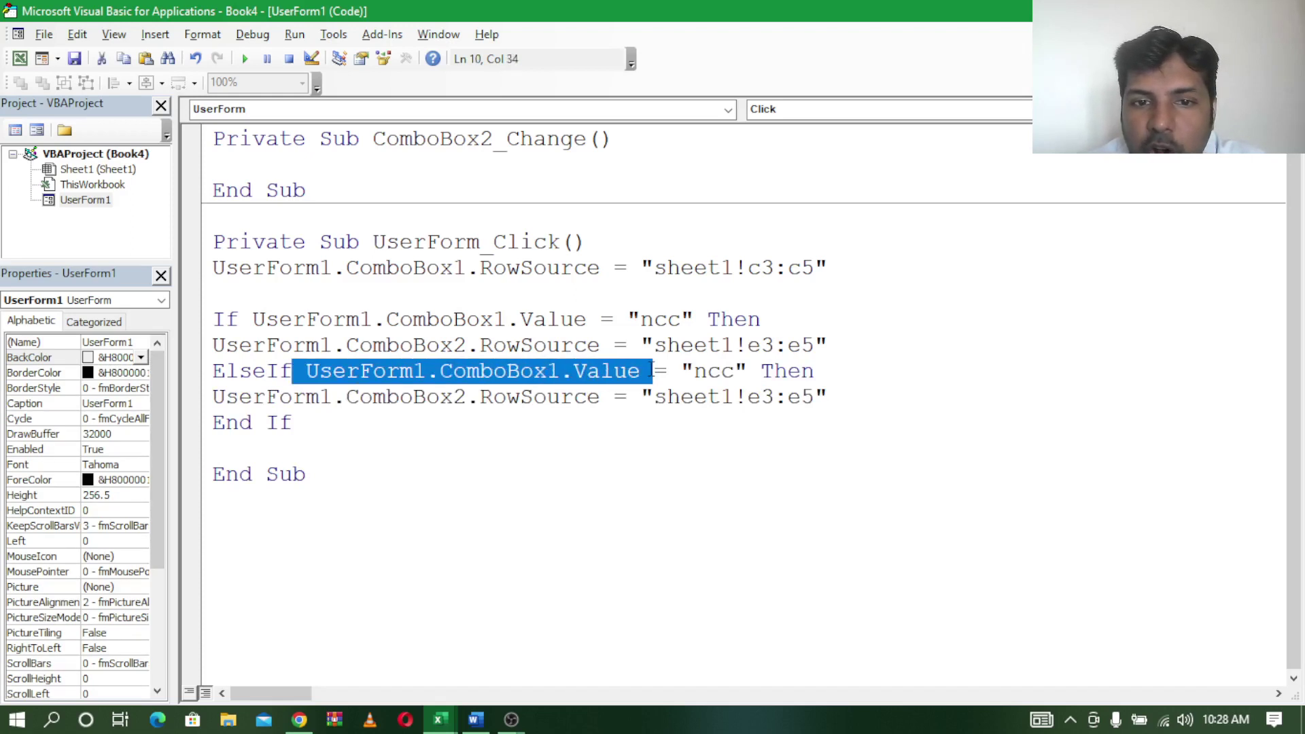
left_click(698, 374)
type("spor")
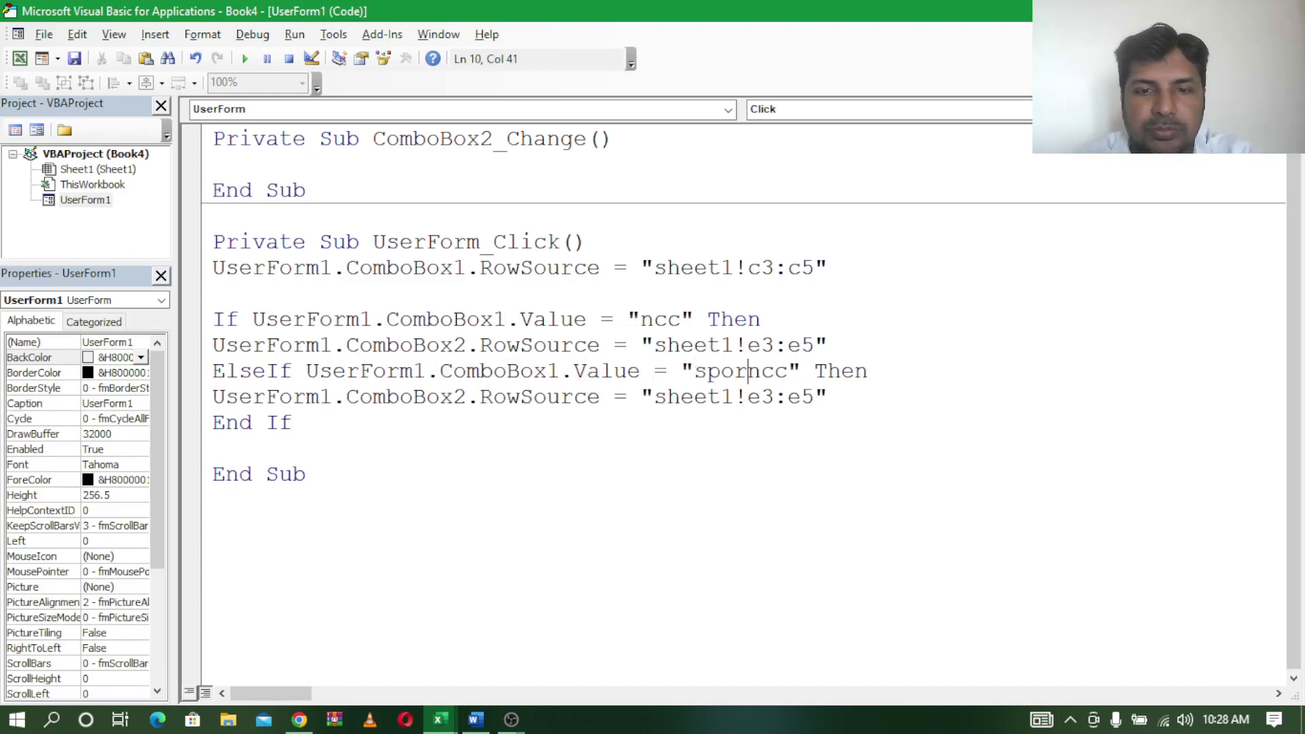
type("ts")
key("Delete")
key("Delete")
key("Delete")
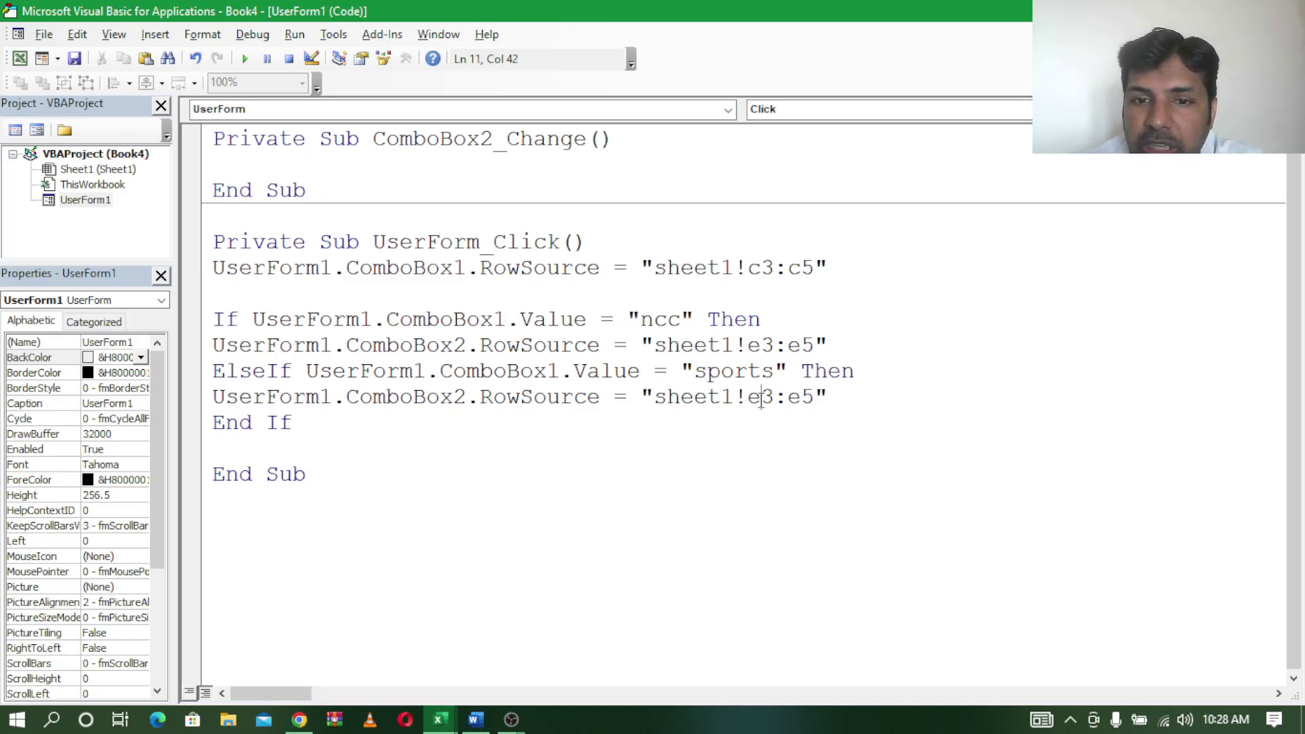
key("BackSpace")
type("f")
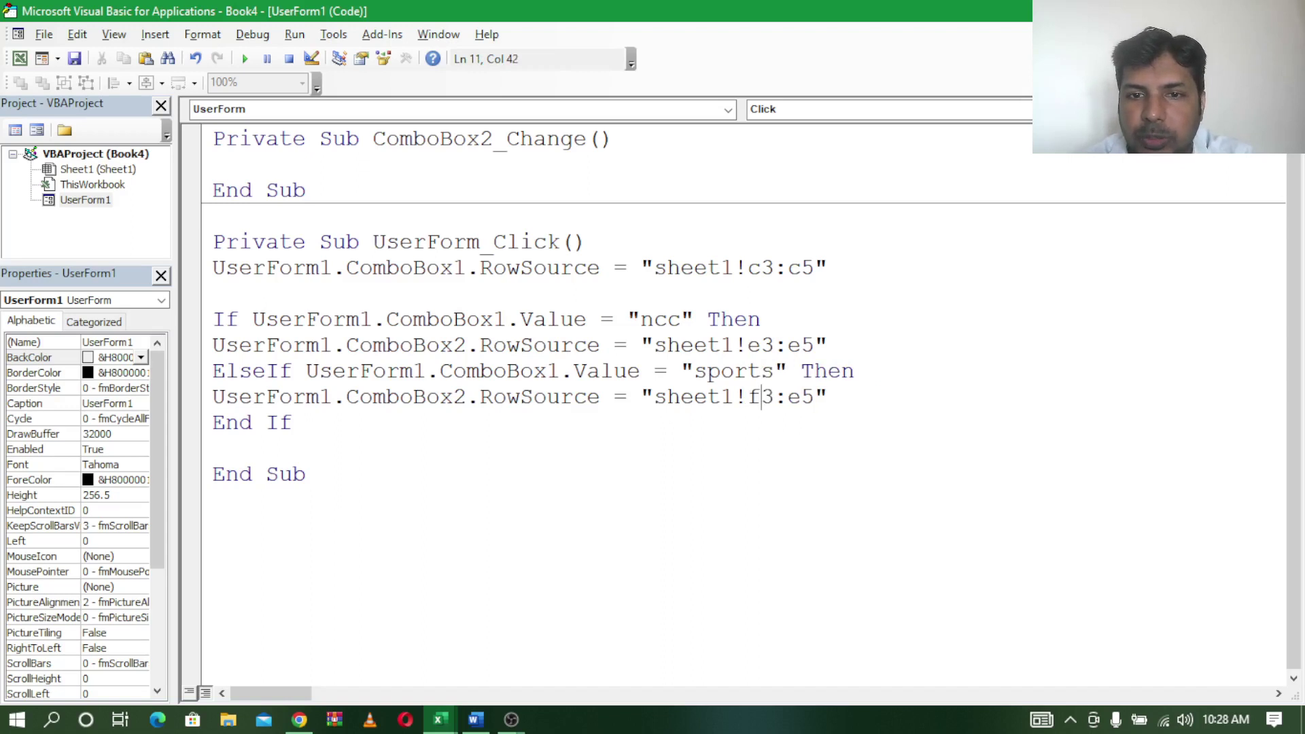
key("BackSpace")
type("f")
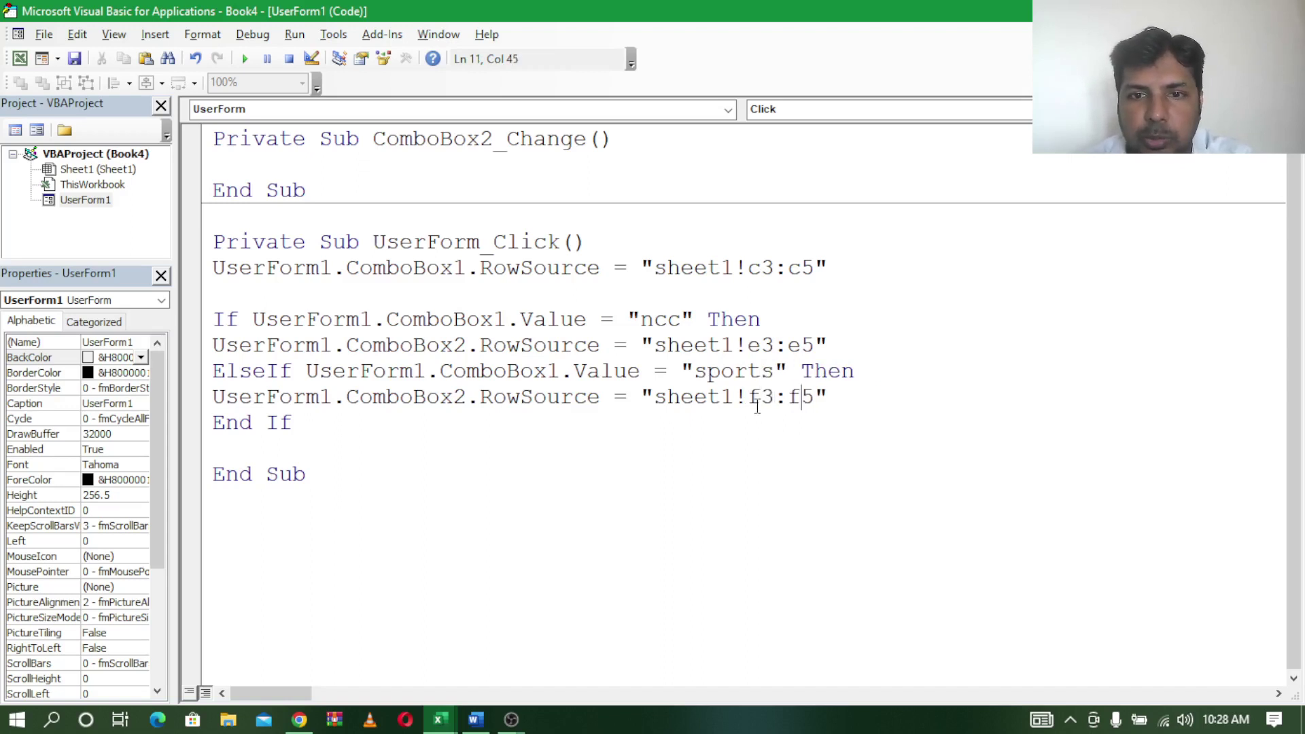
left_click(846, 408)
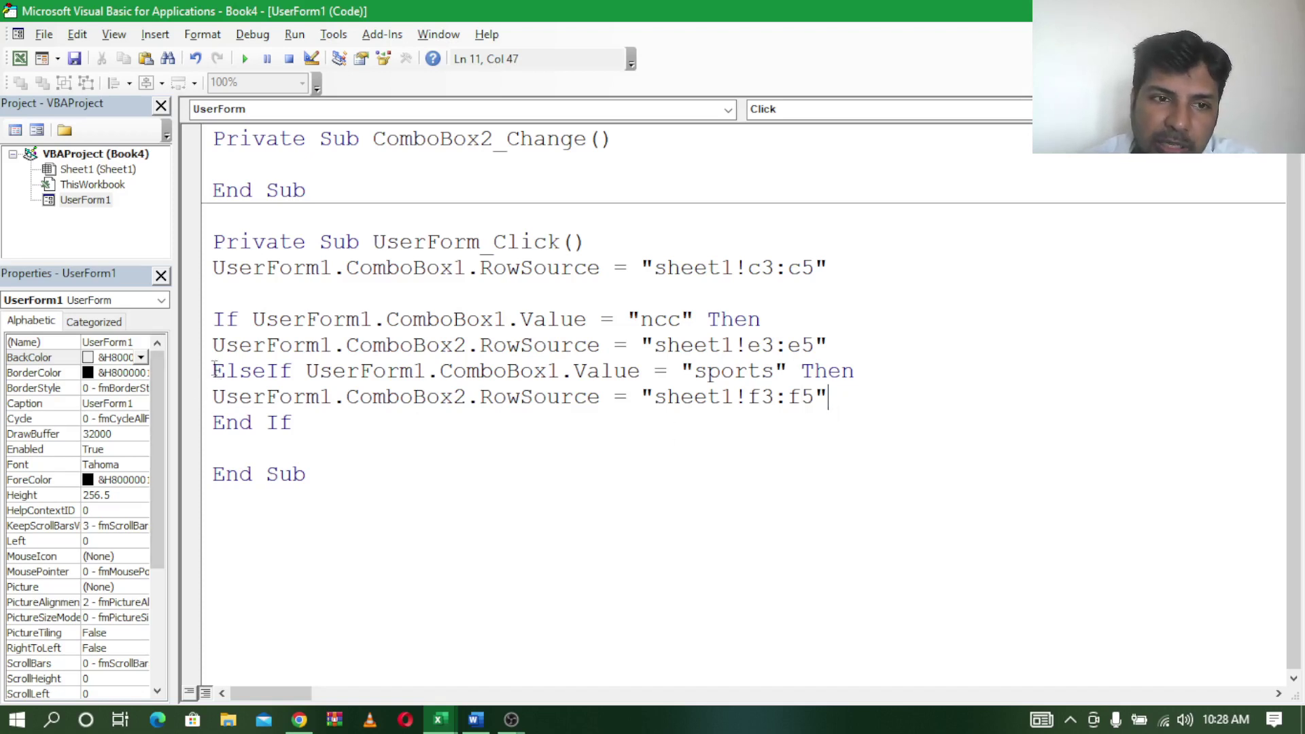
Duplicate the sports ElseIf branch directly below itself
mouse_move(215, 370)
left_mouse_down()
mouse_move(431, 396)
mouse_move(792, 373)
mouse_move(856, 395)
left_mouse_up()
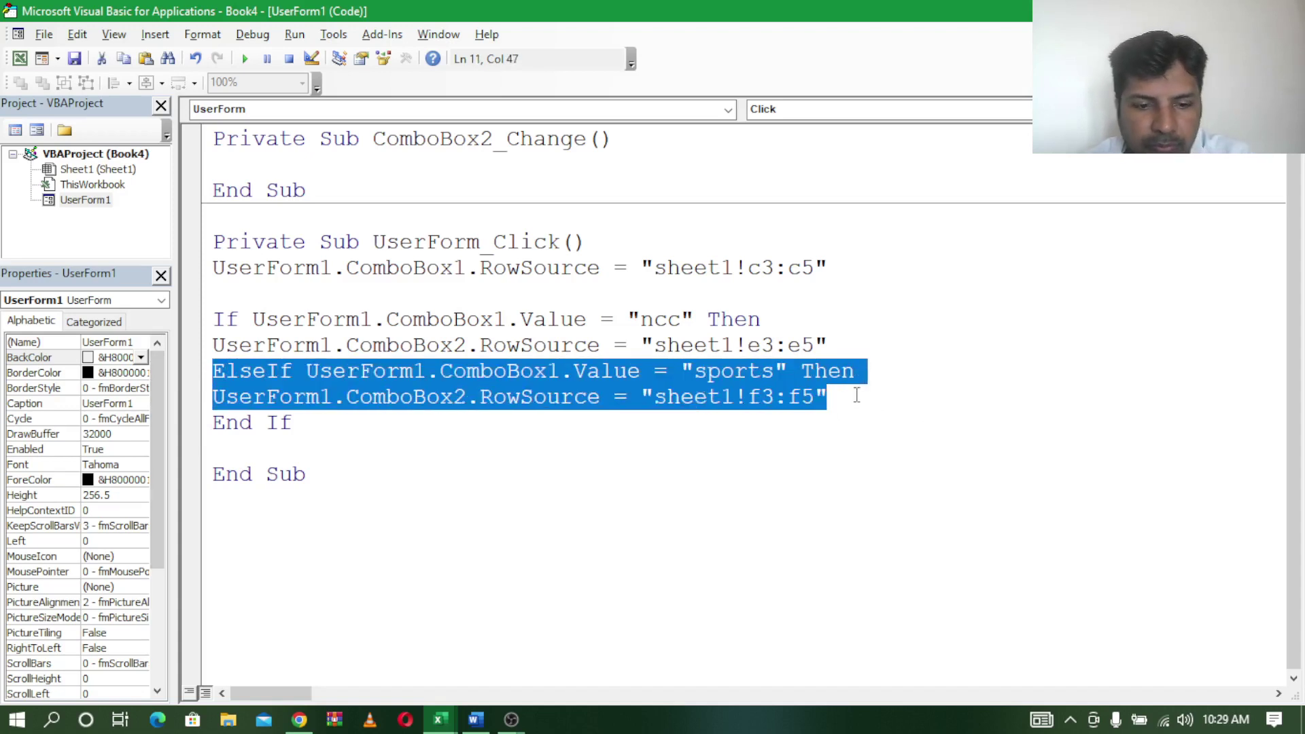
key("ctrl+c")
left_click(857, 396)
key("Return")
key("ctrl+v")
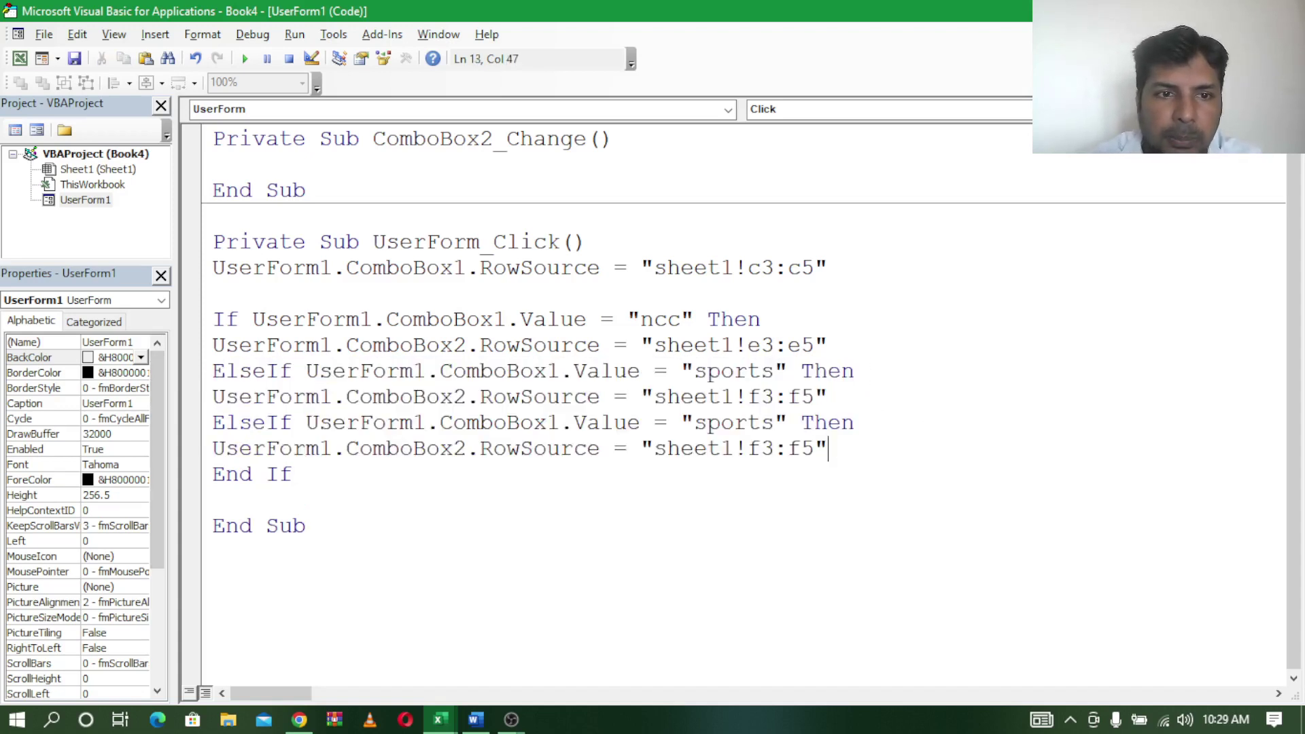
Edit the copied branch to test "marks" and read range sheet1!g3:g5
left_click(700, 423)
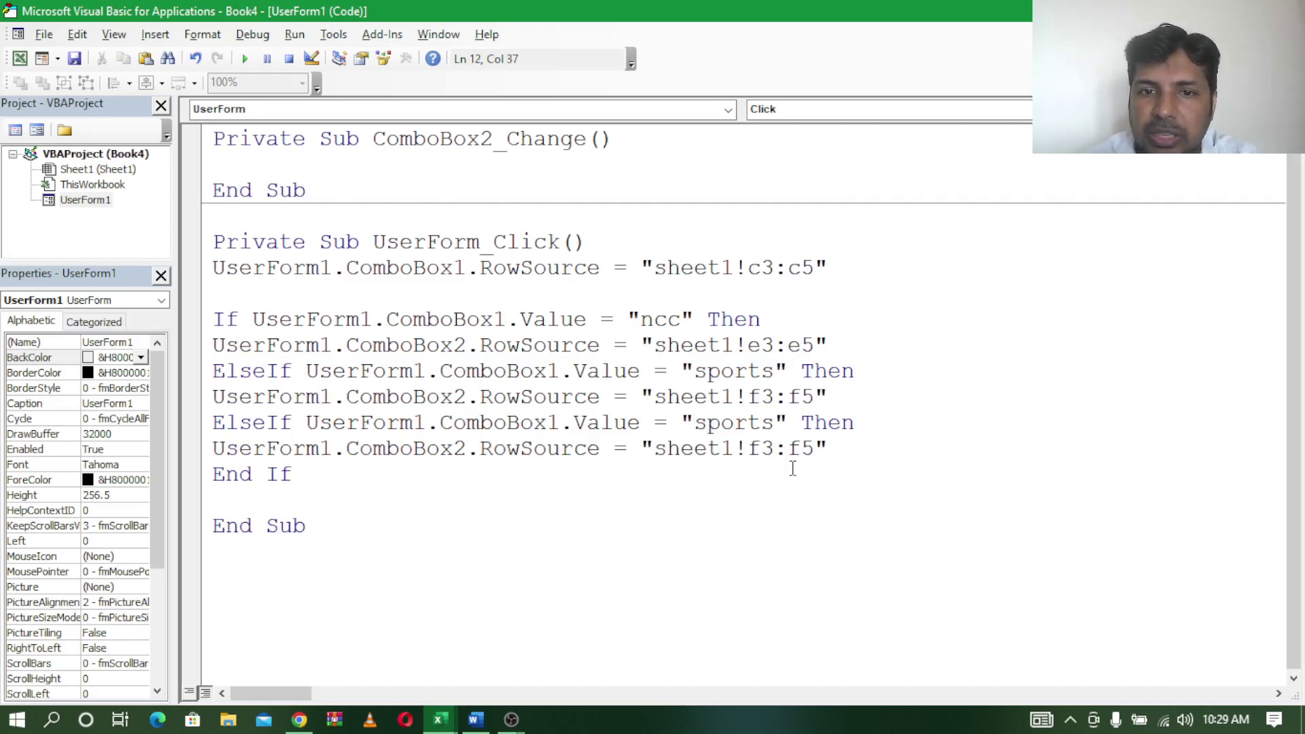
type("ma")
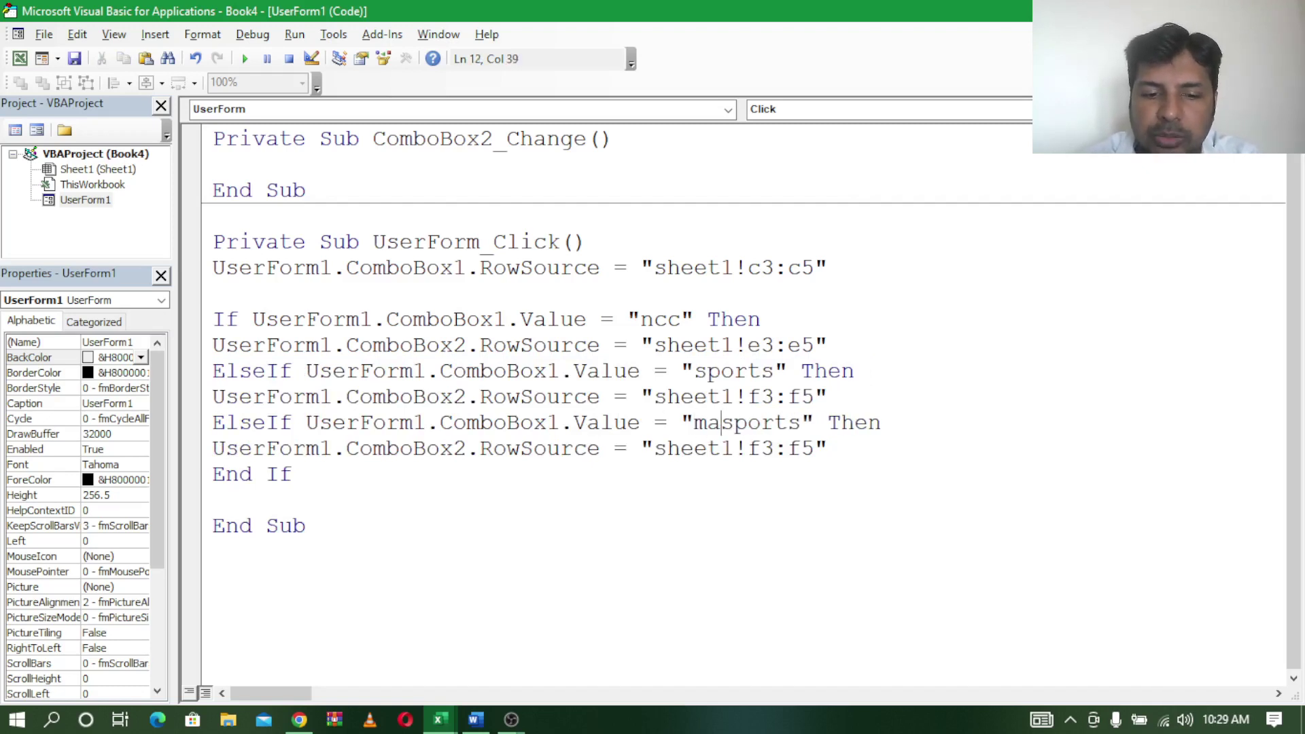
type("rks")
key("Delete")
key("Delete")
key("Delete")
key("Delete")
key("Delete")
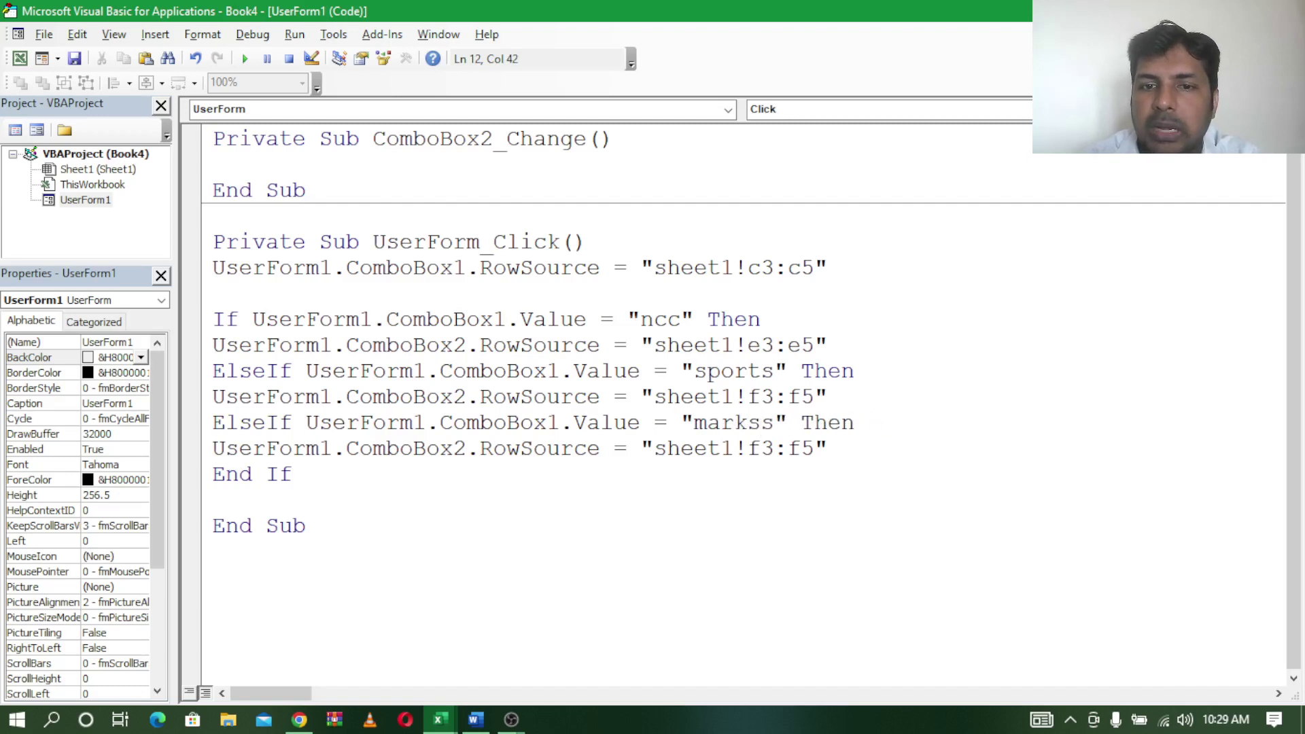
key("Delete")
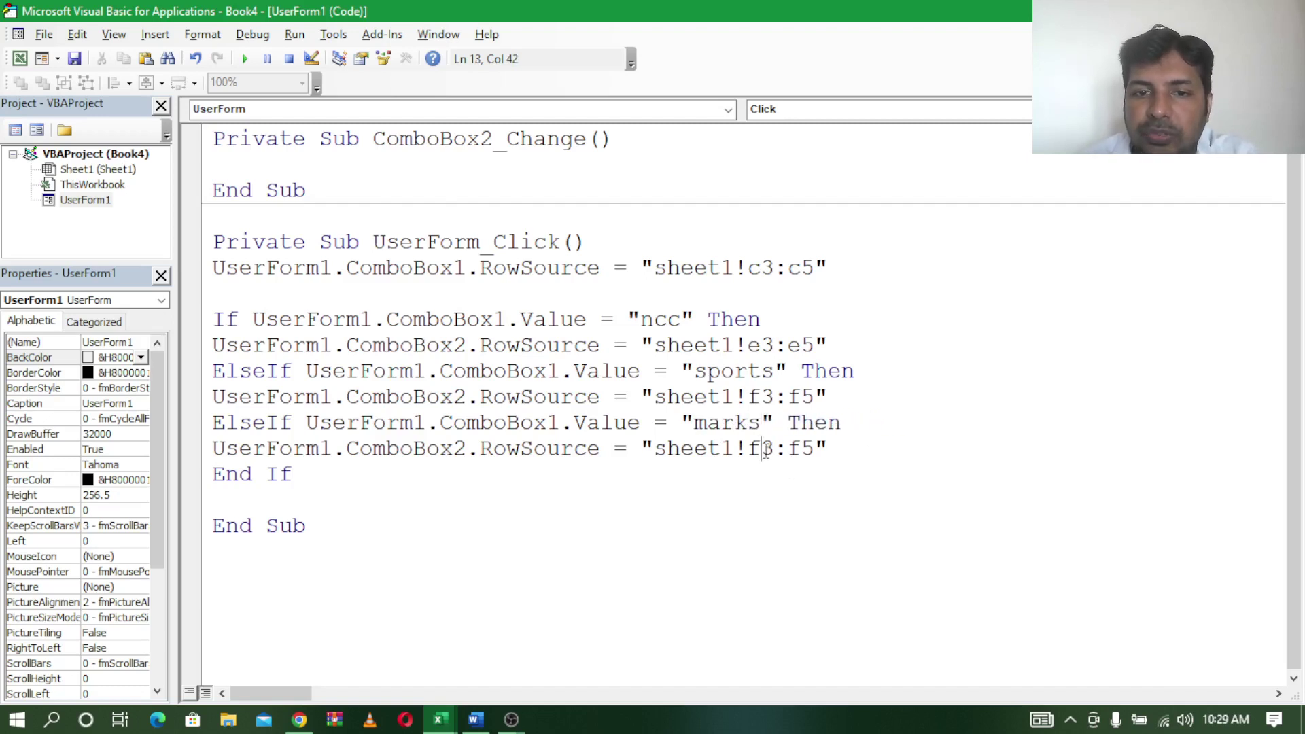
key("BackSpace")
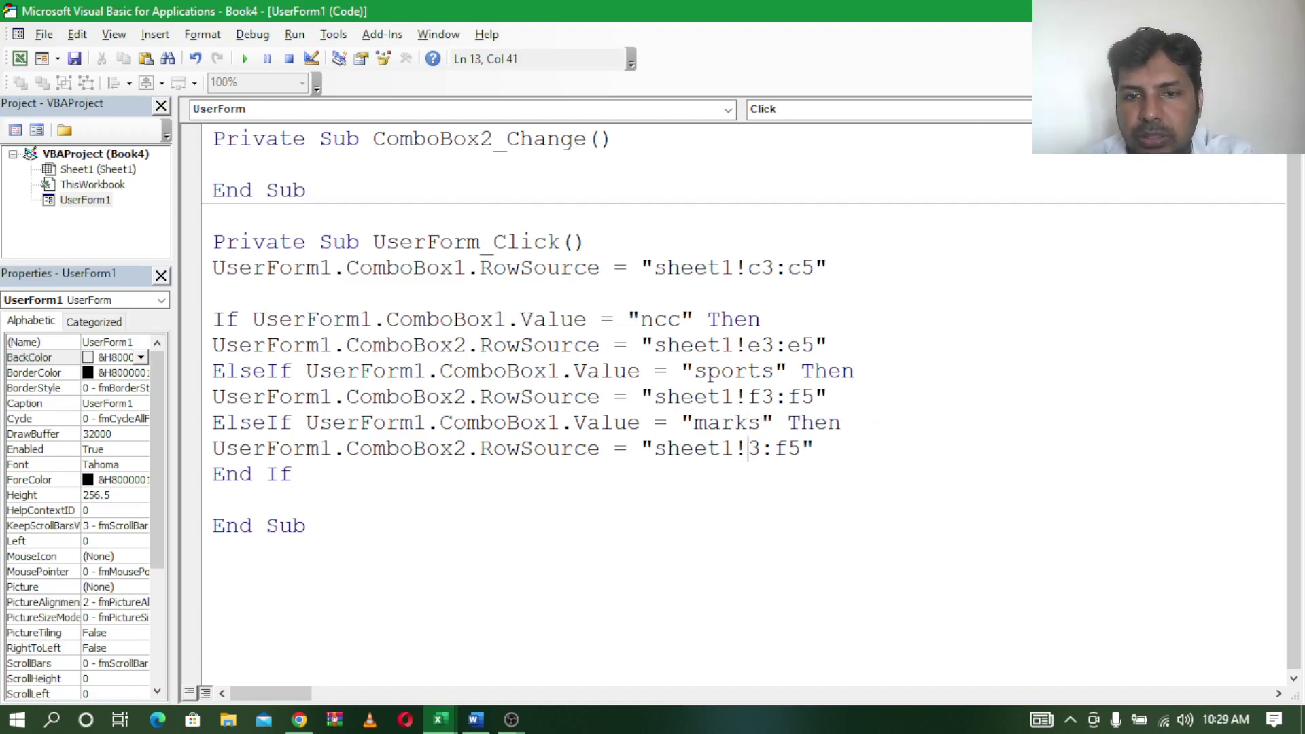
type("g")
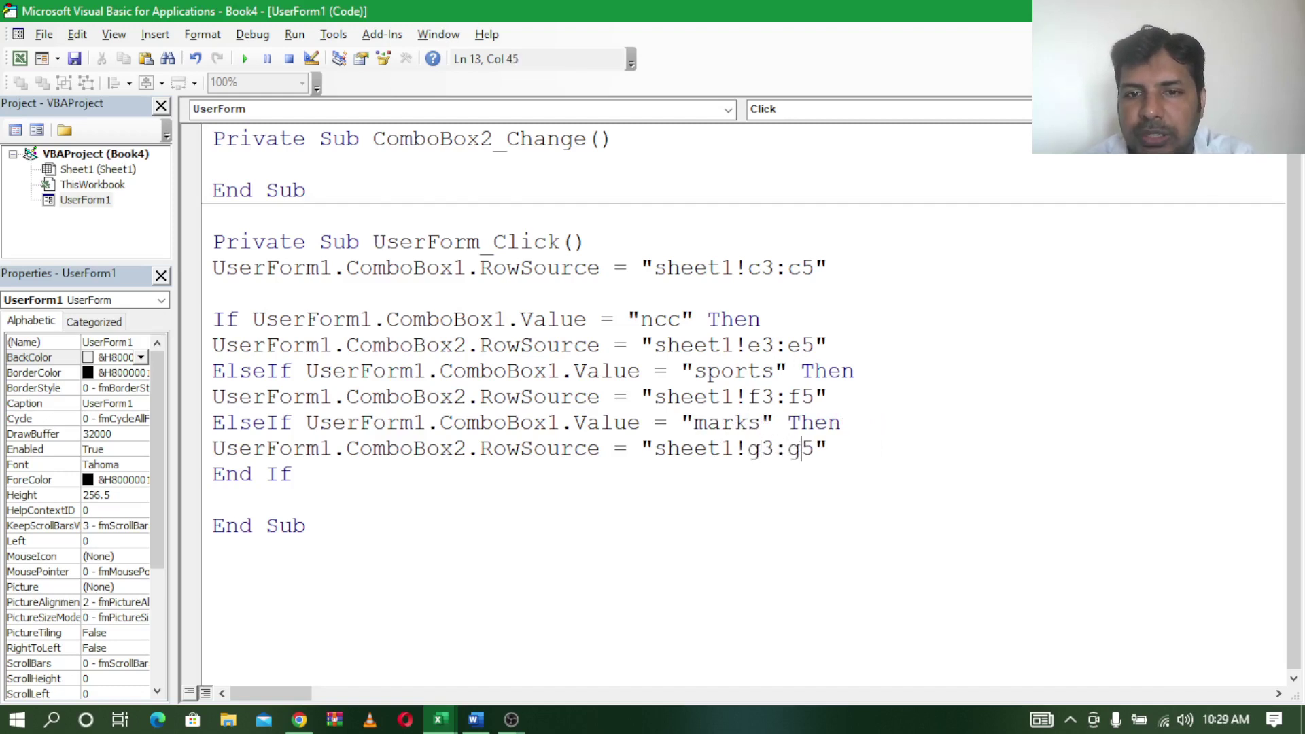
key("End")
key("Return")
Add an Else branch whose copied RowSource line points to "sheet1!h3:h5"
type("e")
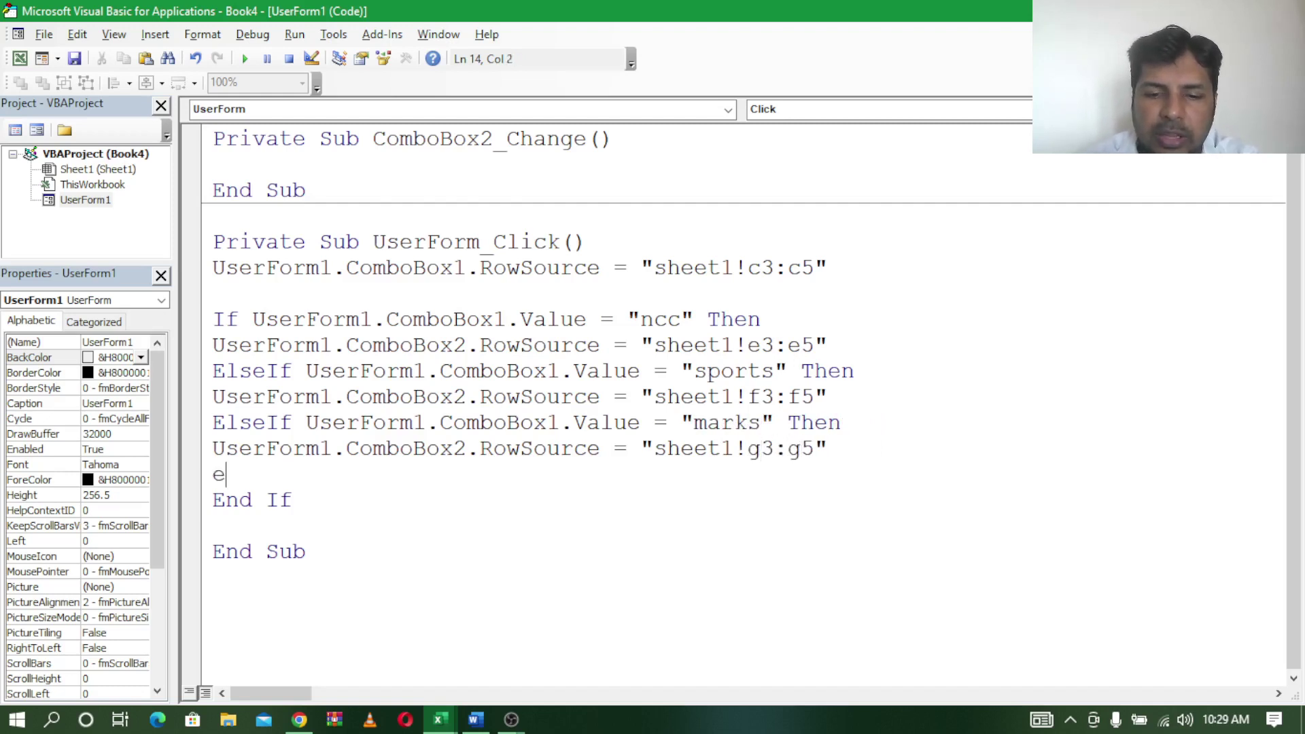
type("lse")
key("Return")
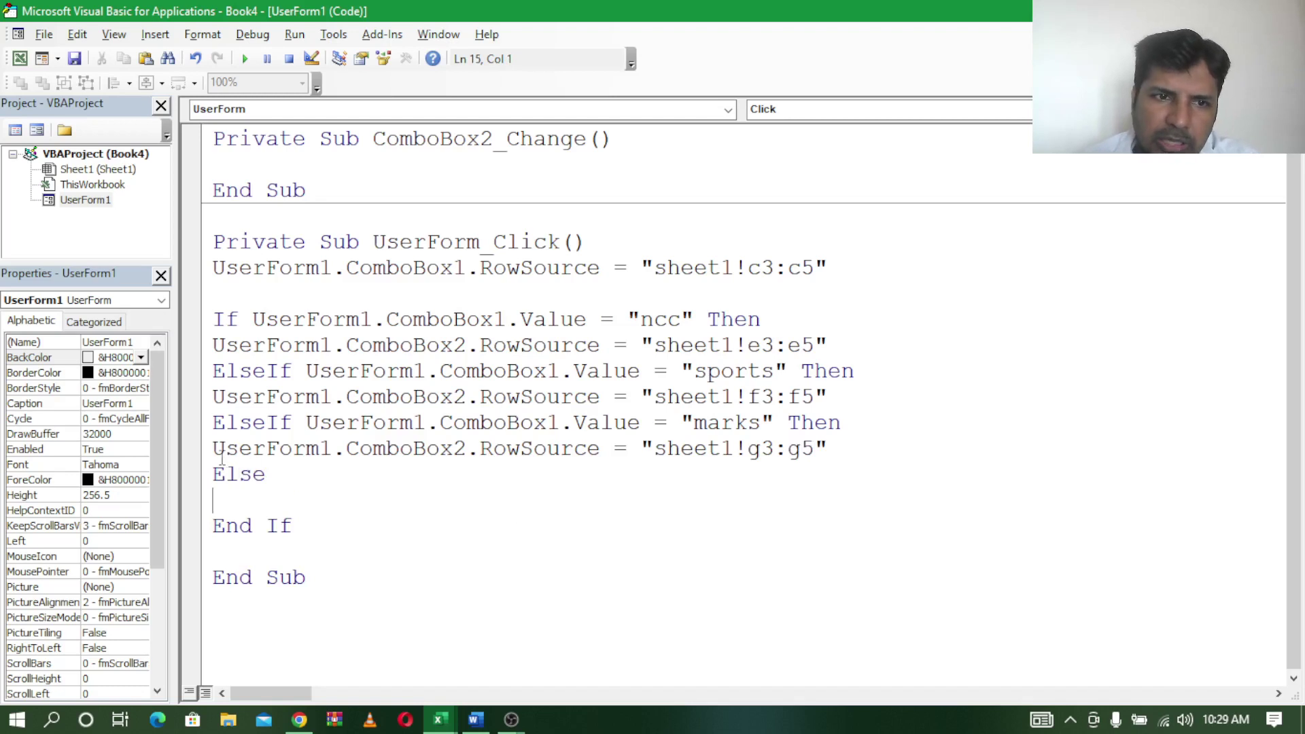
left_click_drag(213, 454, 875, 453)
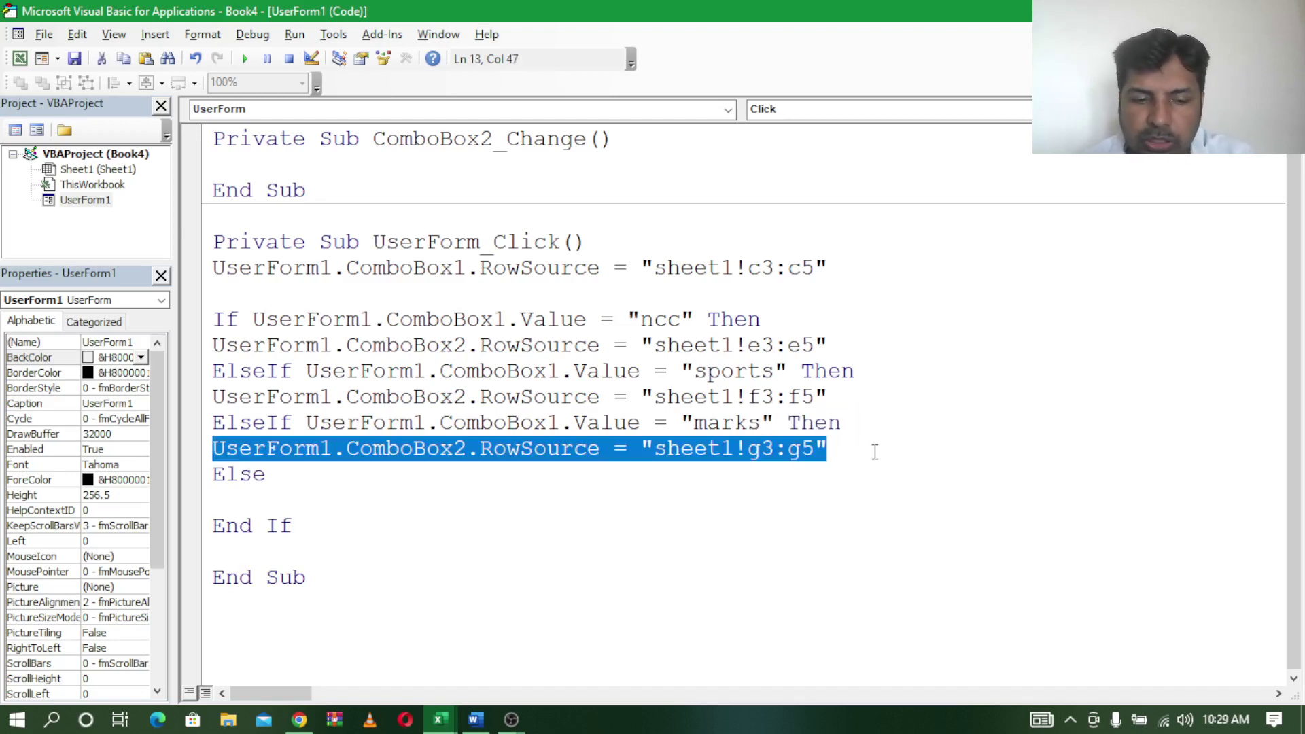
left_click(265, 500)
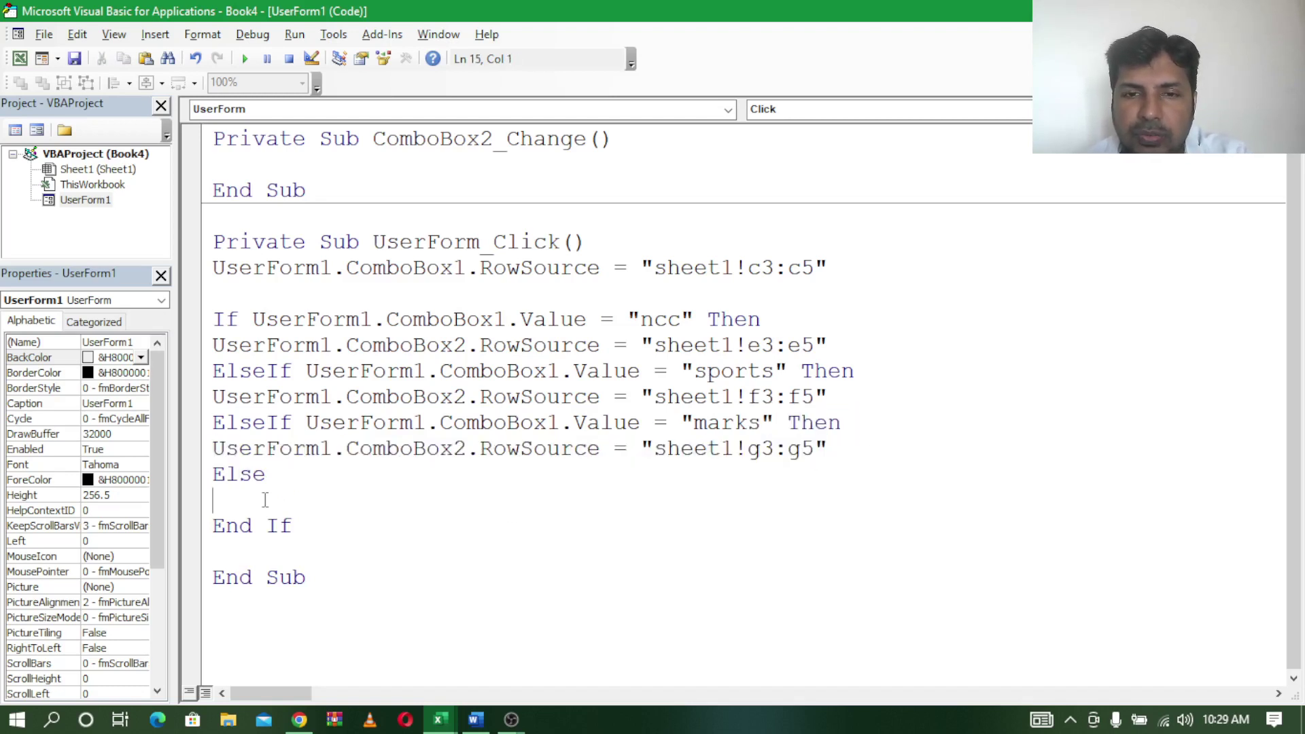
key("ctrl+v")
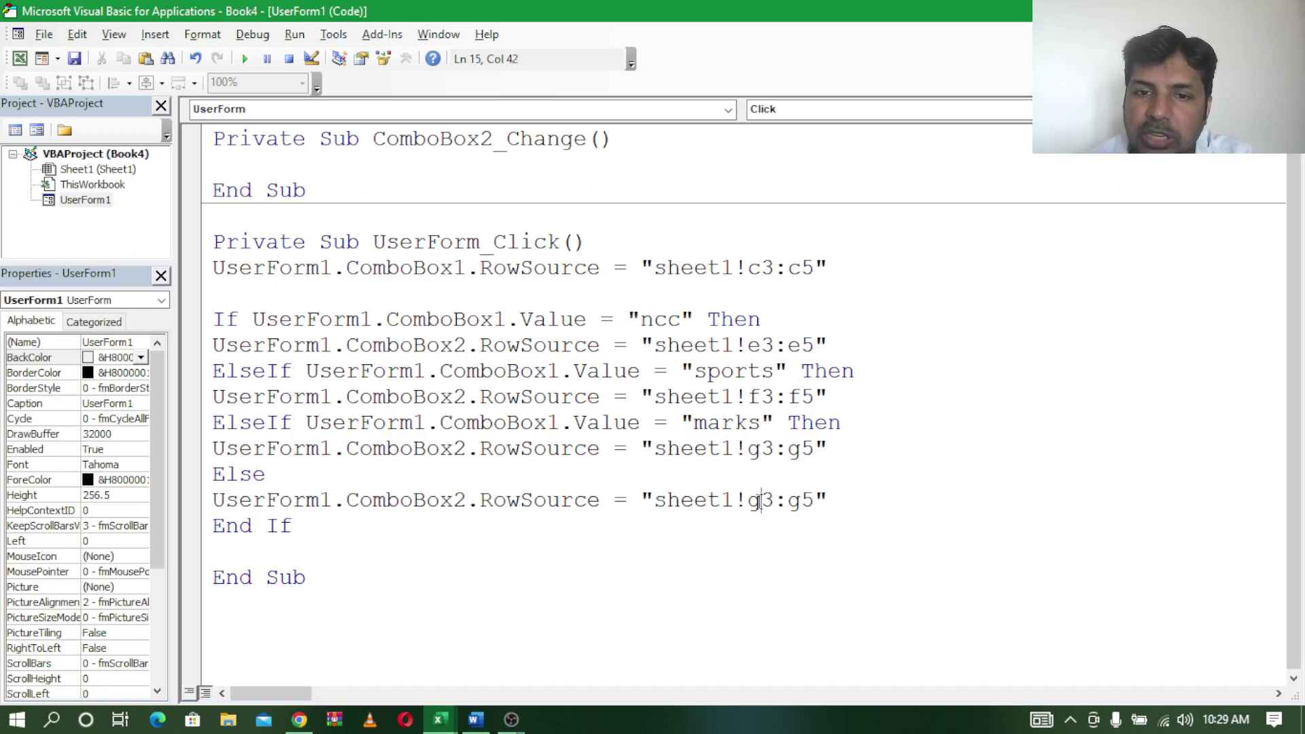
key("BackSpace")
type("h")
key("Right")
key("Right")
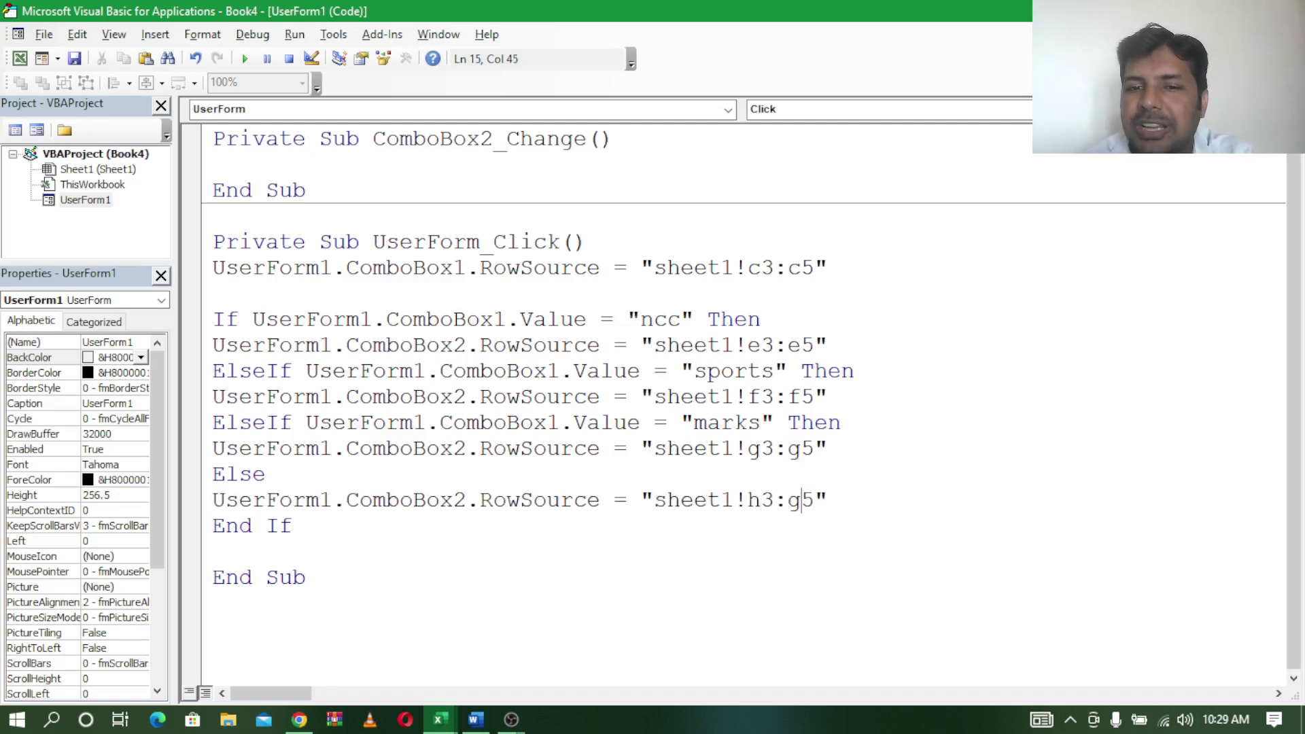
left_click(394, 469)
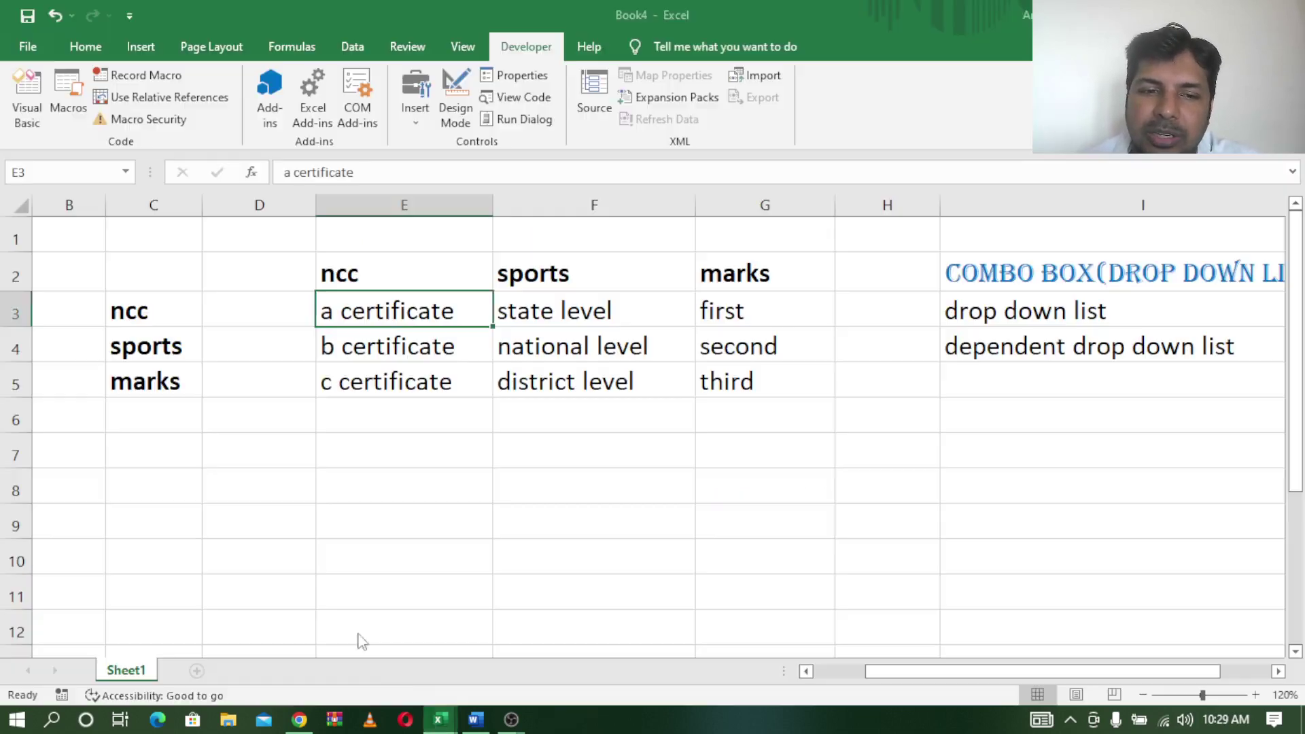
Review ranges E3:E5 (ncc), F3:F5 (sports), G3:G5 (marks) and empty H3:H5 in Excel
left_click(333, 612)
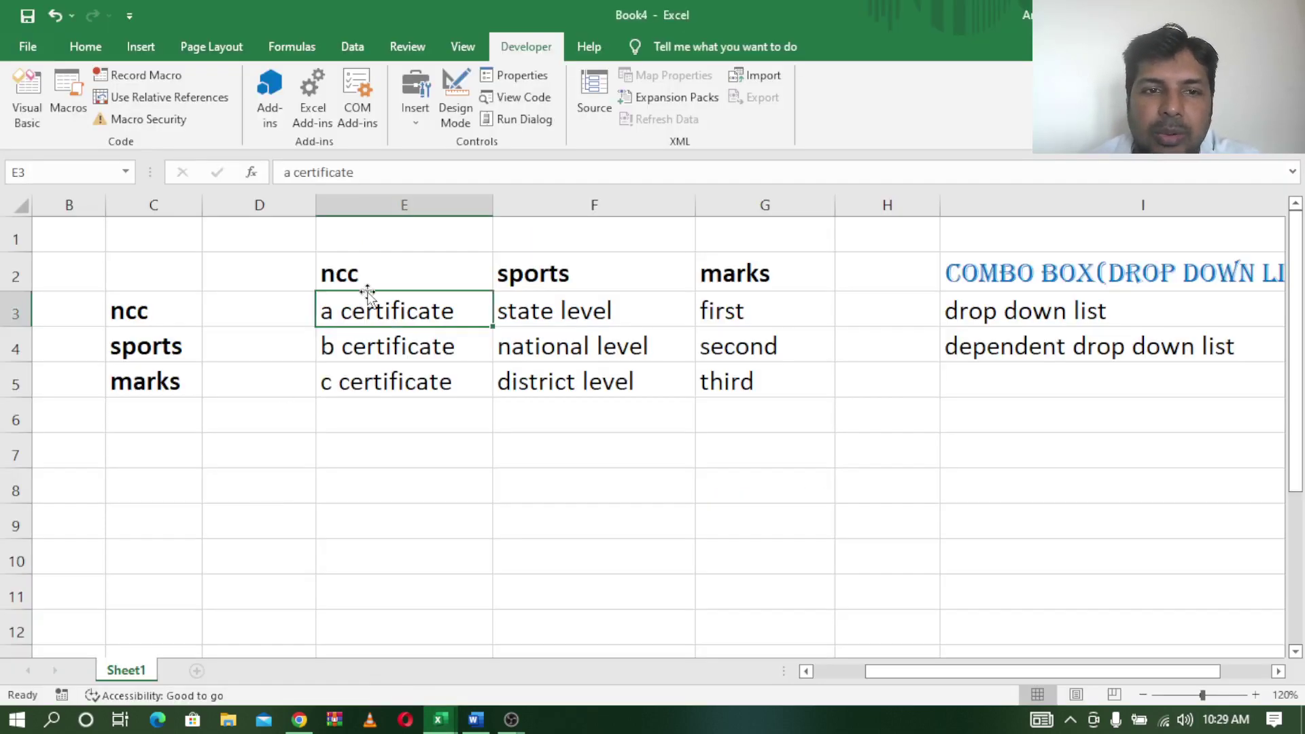
left_click(376, 280)
left_click(398, 319)
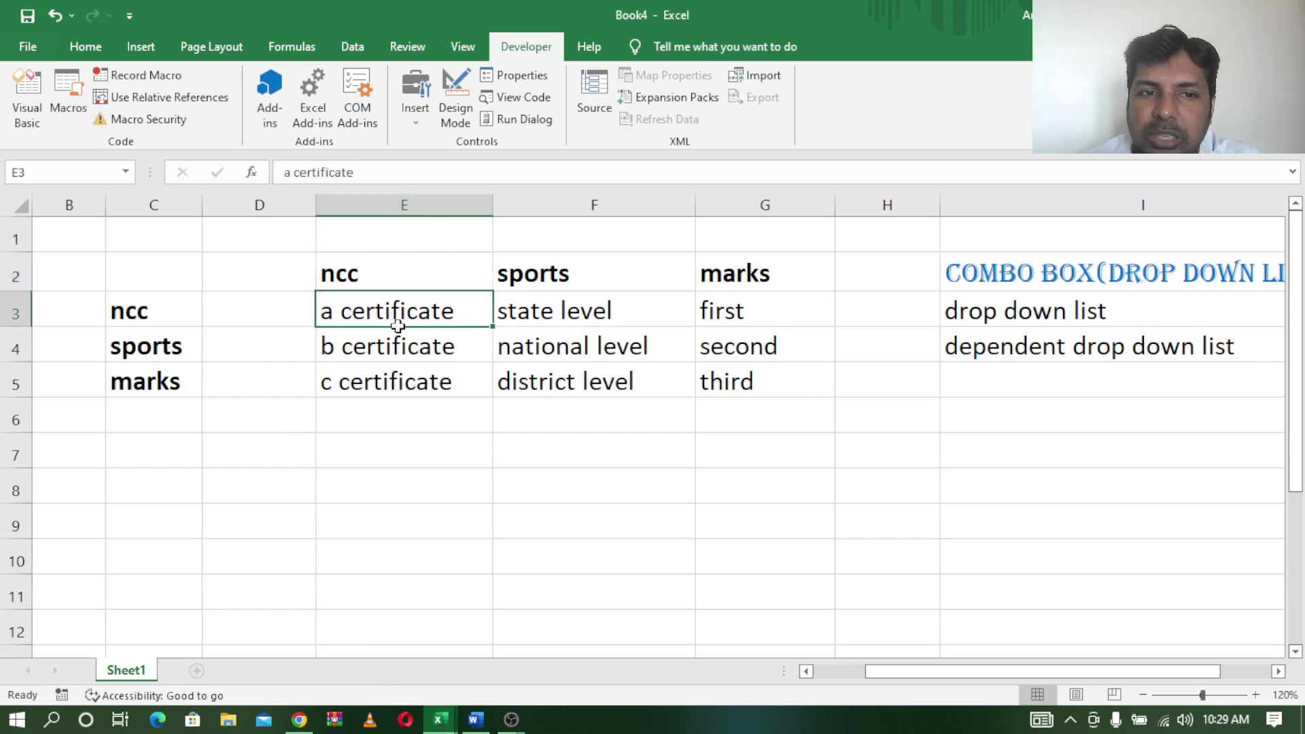
left_click_drag(397, 325, 394, 380)
left_click(577, 271)
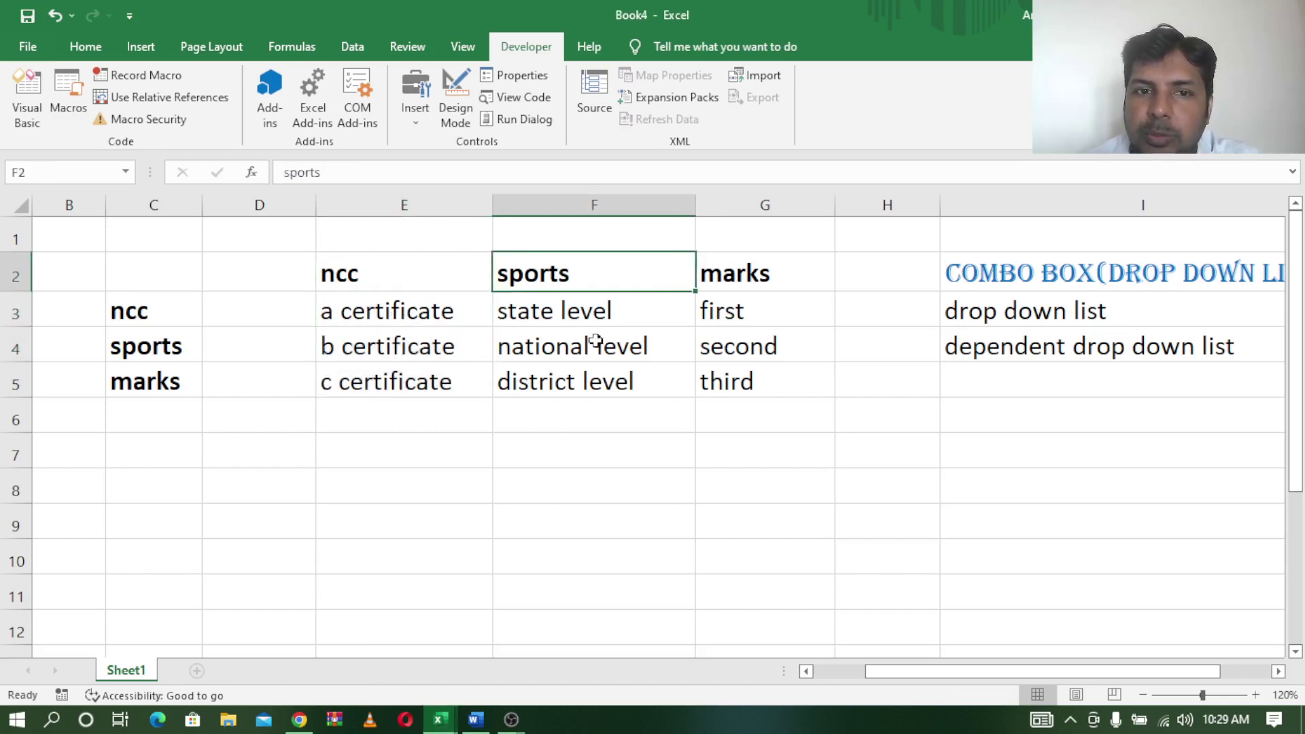
left_click_drag(596, 314, 596, 379)
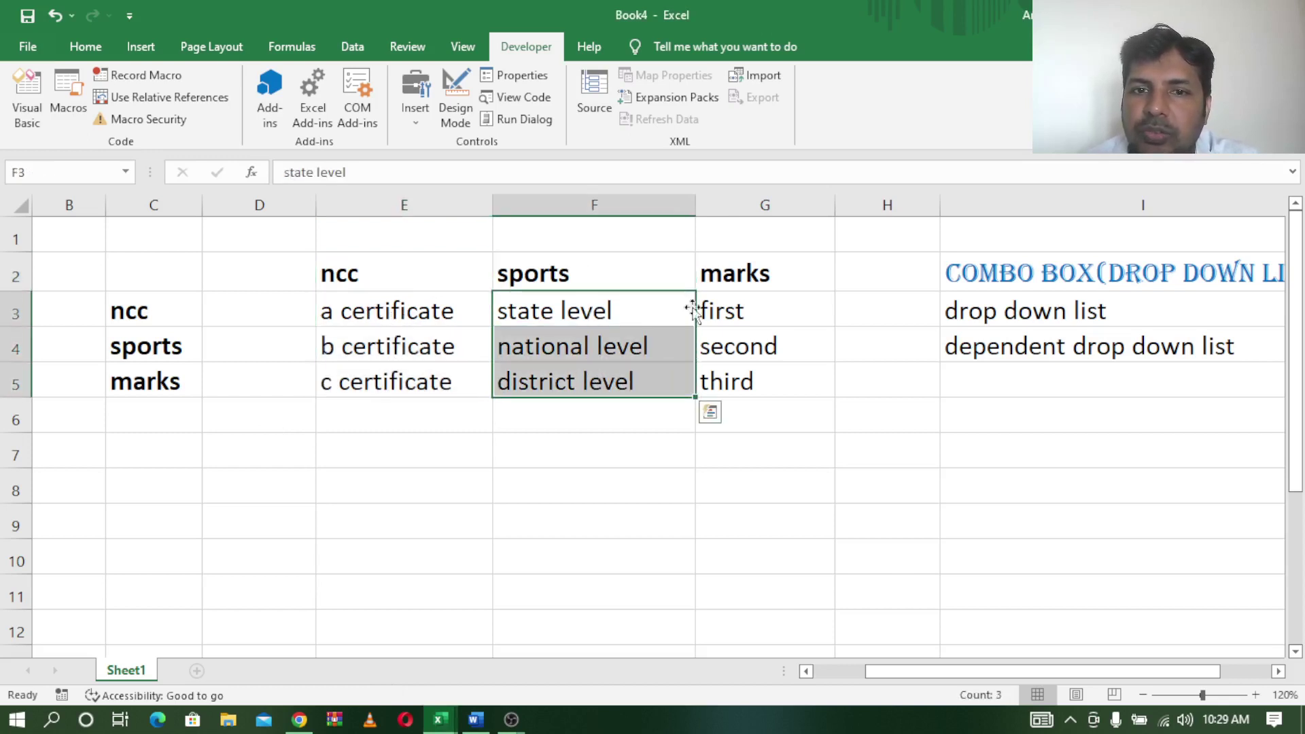
left_click(737, 272)
left_click_drag(756, 310, 763, 375)
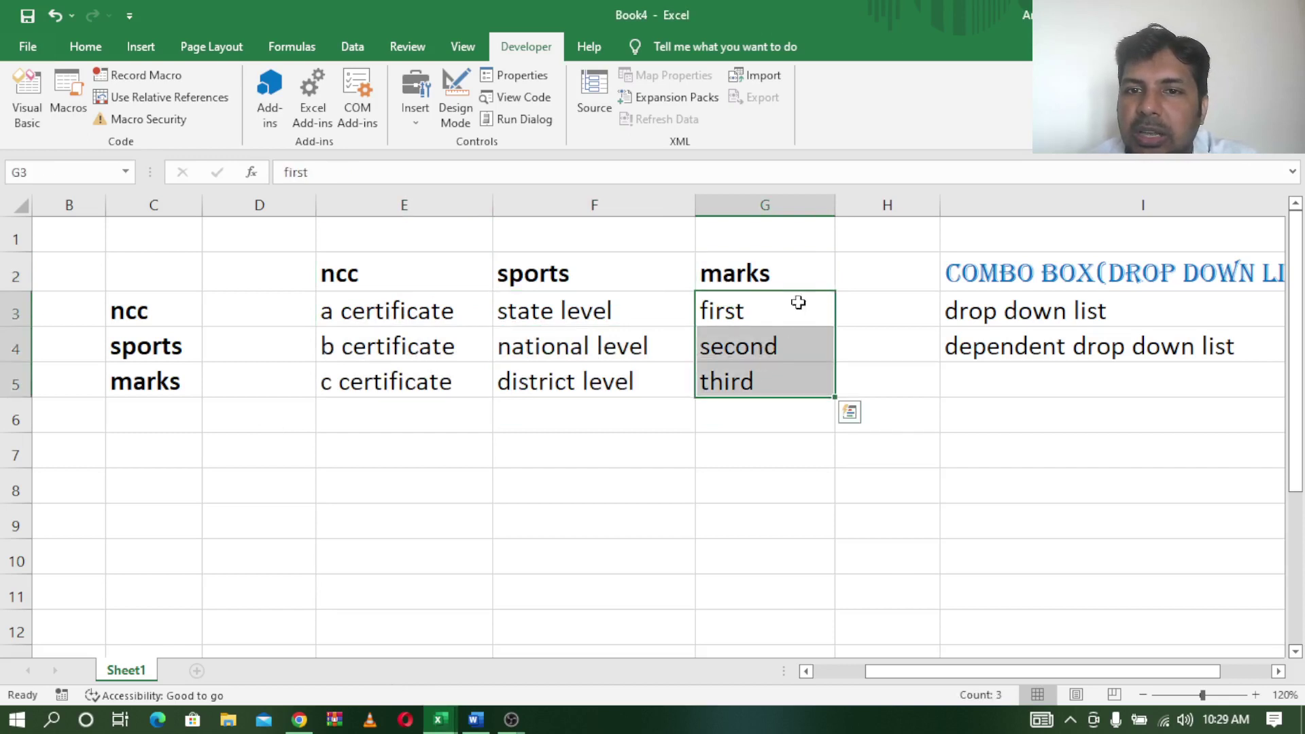
left_click(880, 280)
left_click_drag(889, 312, 893, 381)
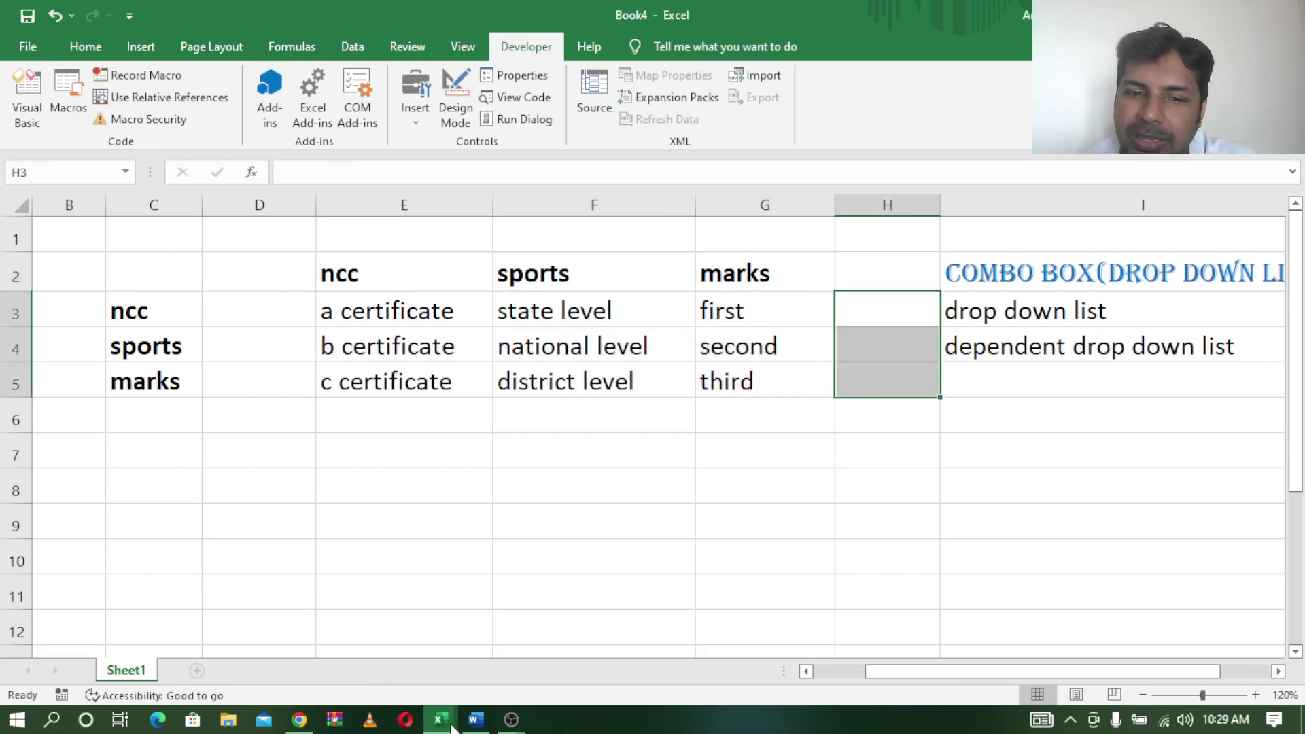
mouse_move(439, 720)
left_click(531, 637)
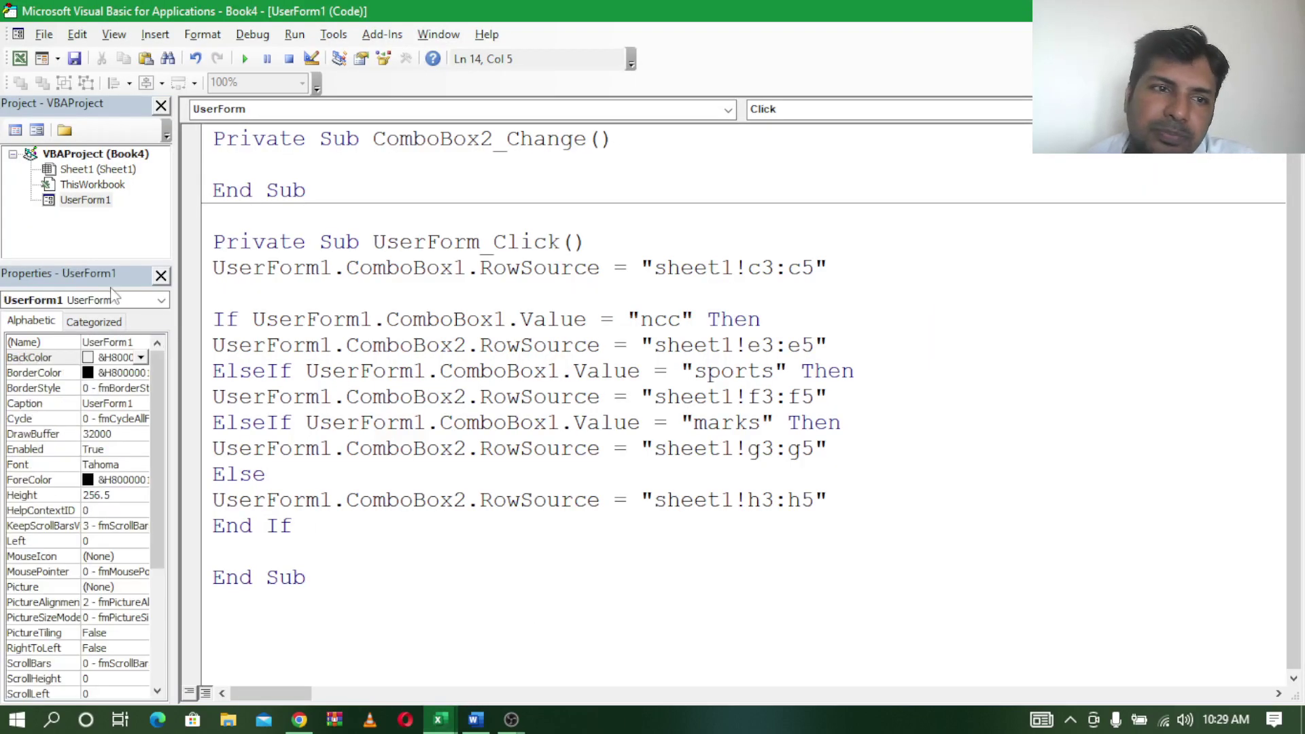
Run UserForm1, pick sports, and verify the second list offers state, national and district level
double_click(88, 201)
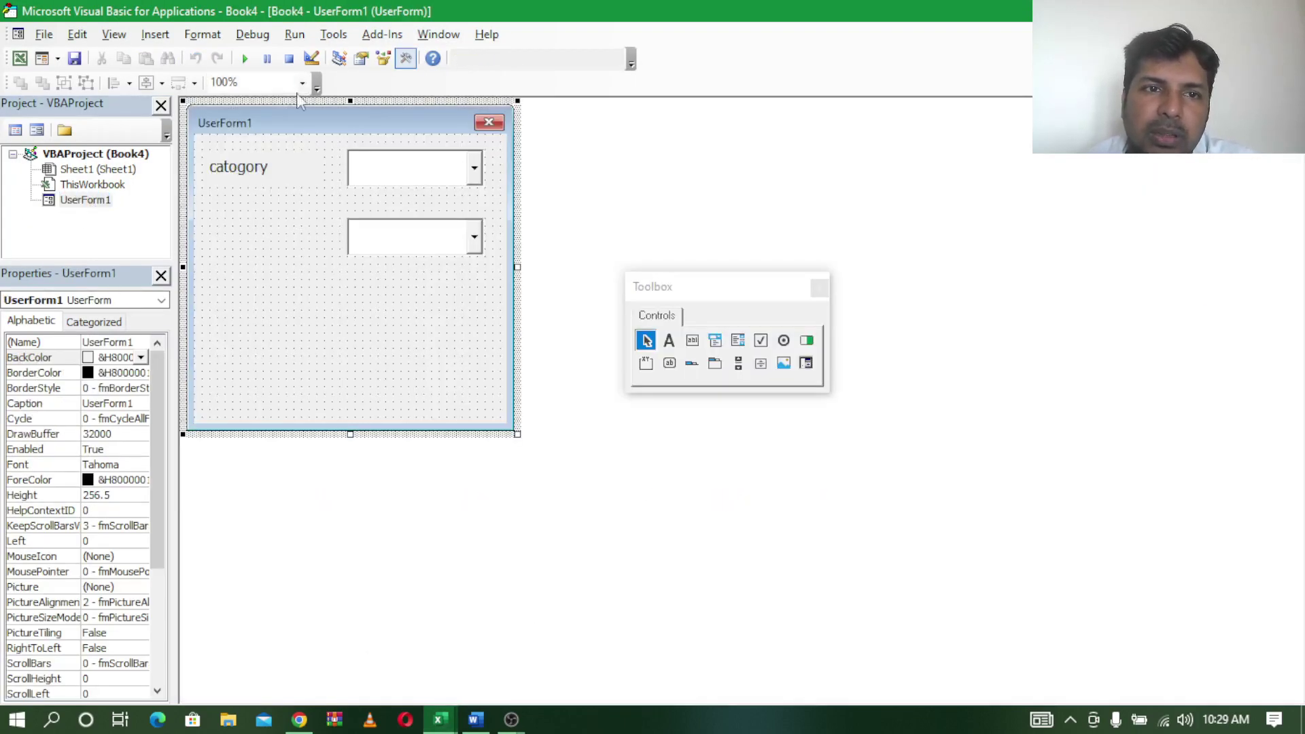
left_click(245, 59)
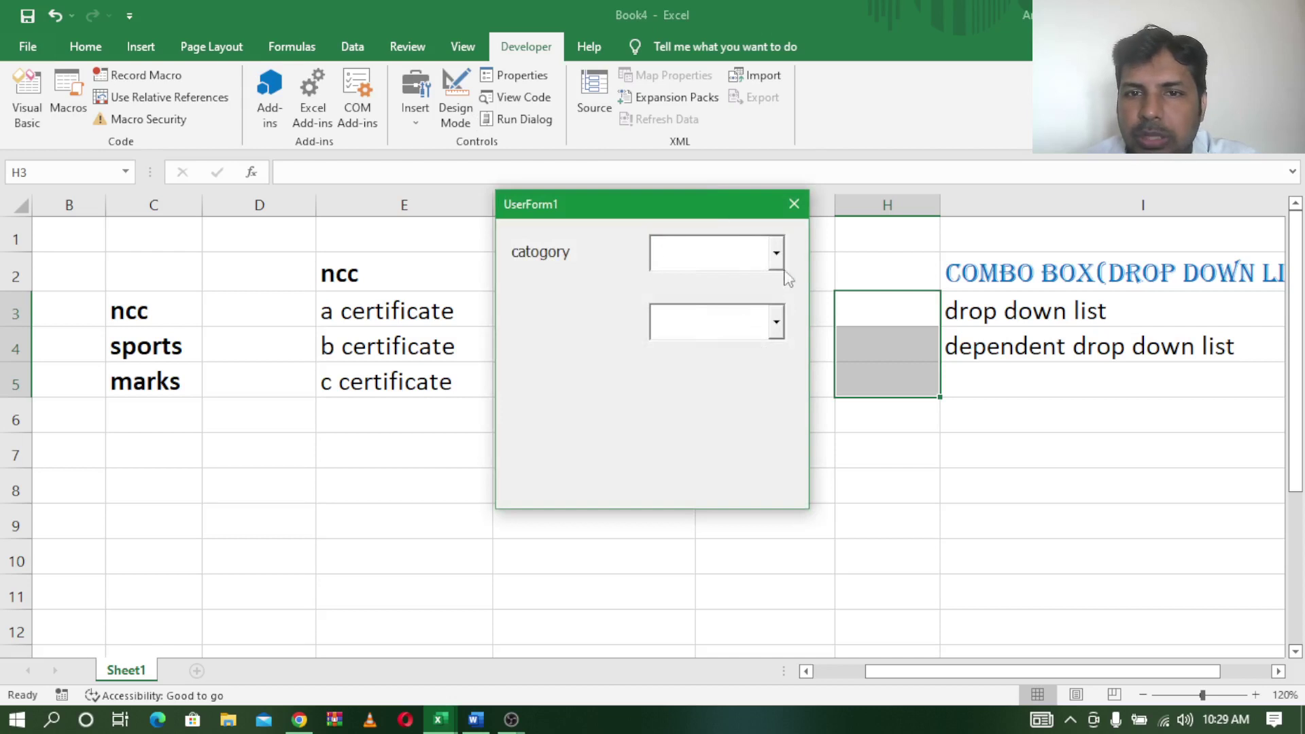
left_click(777, 255)
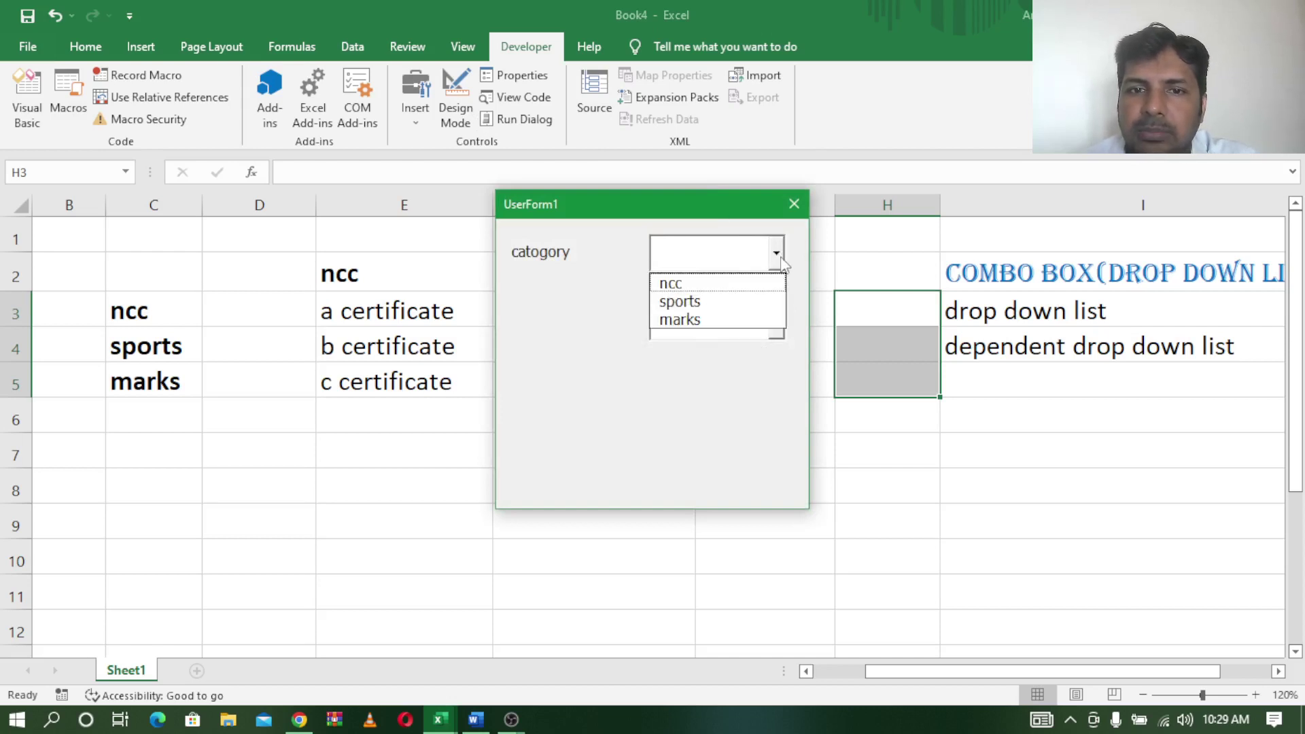
left_click(749, 301)
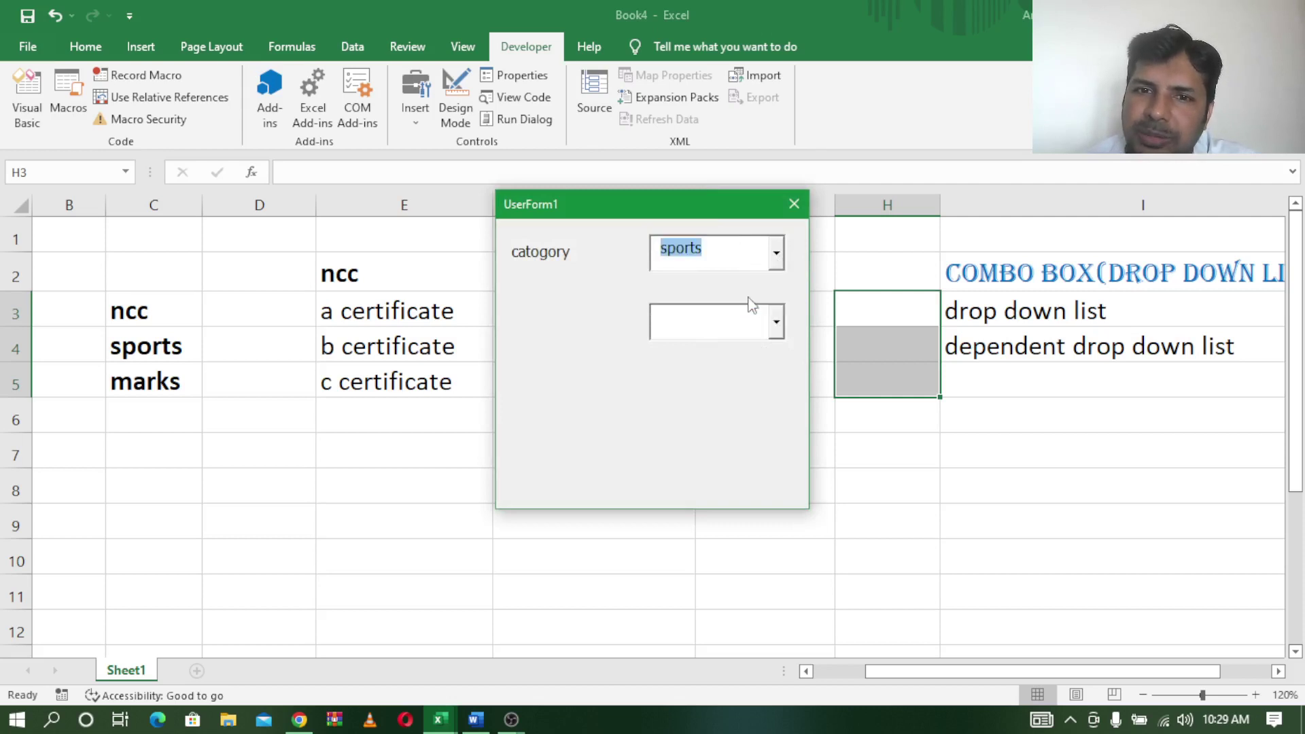
left_click(781, 325)
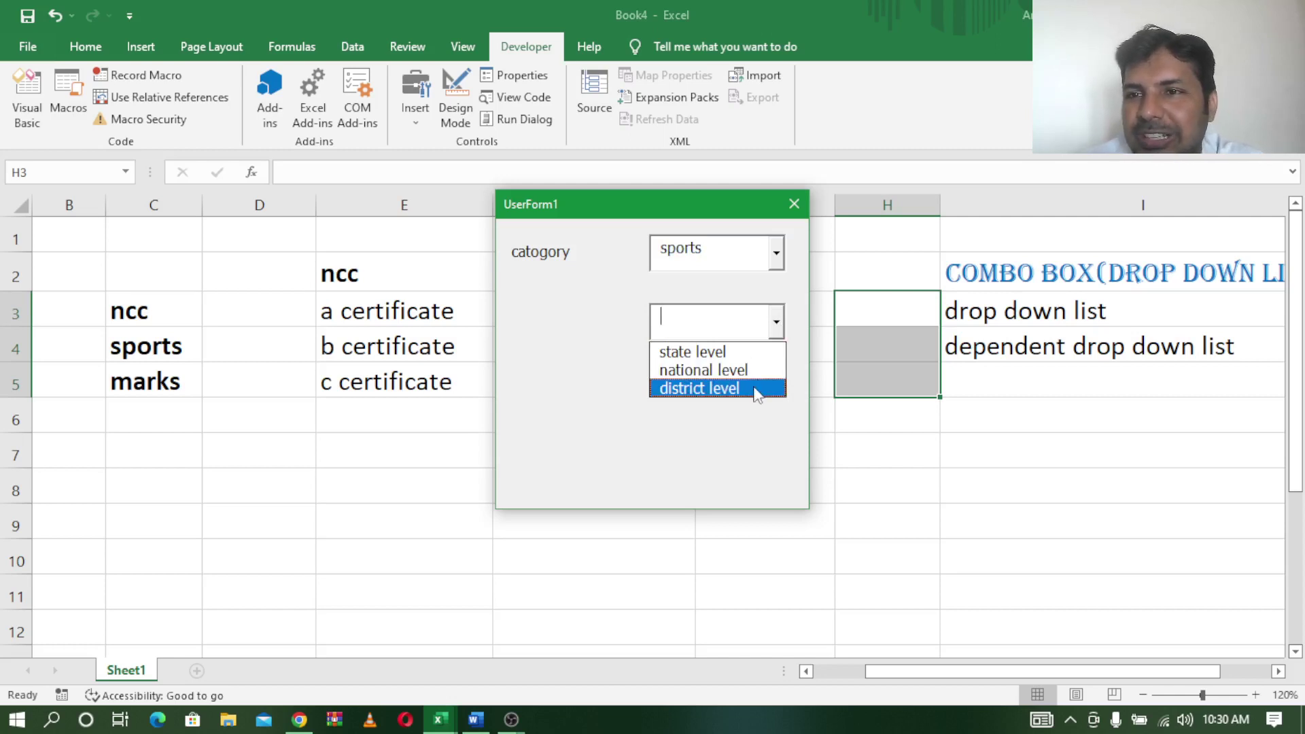
left_click(743, 460)
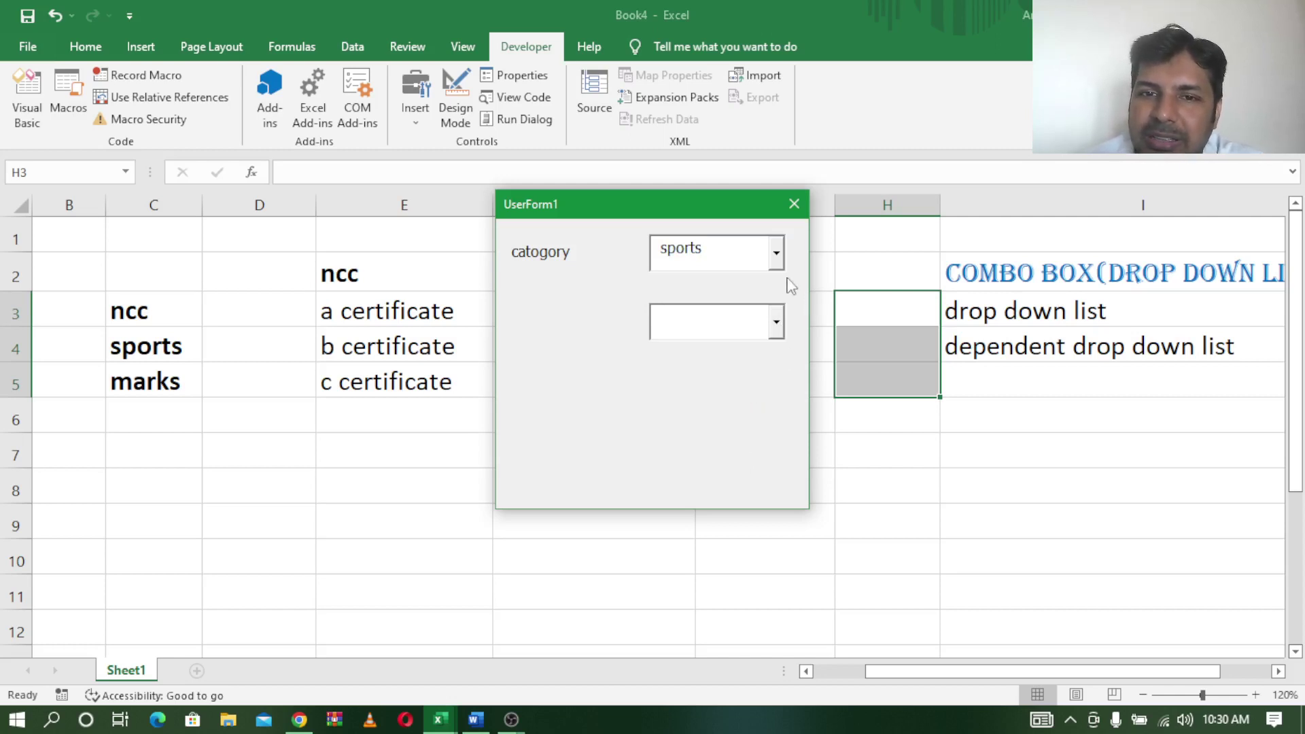
Switch the category to marks and pick first from the first/second/third list
left_click(775, 255)
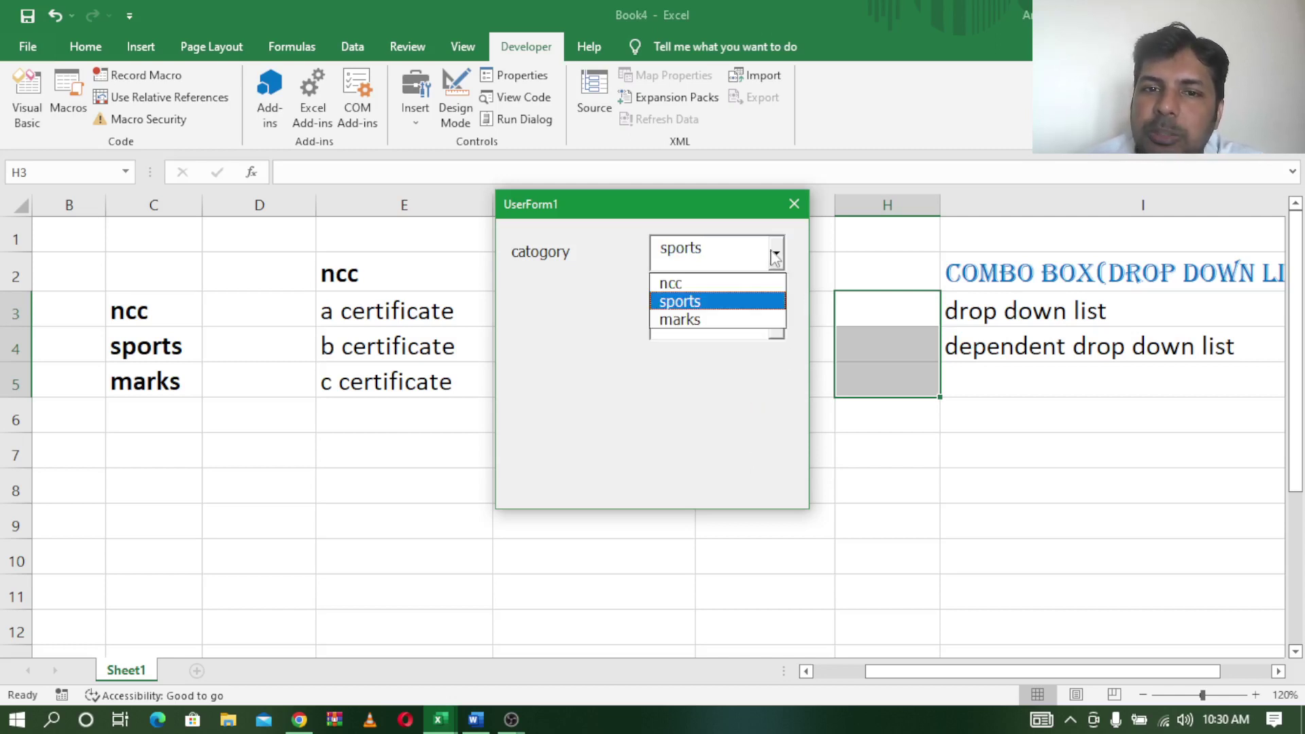
left_click(731, 321)
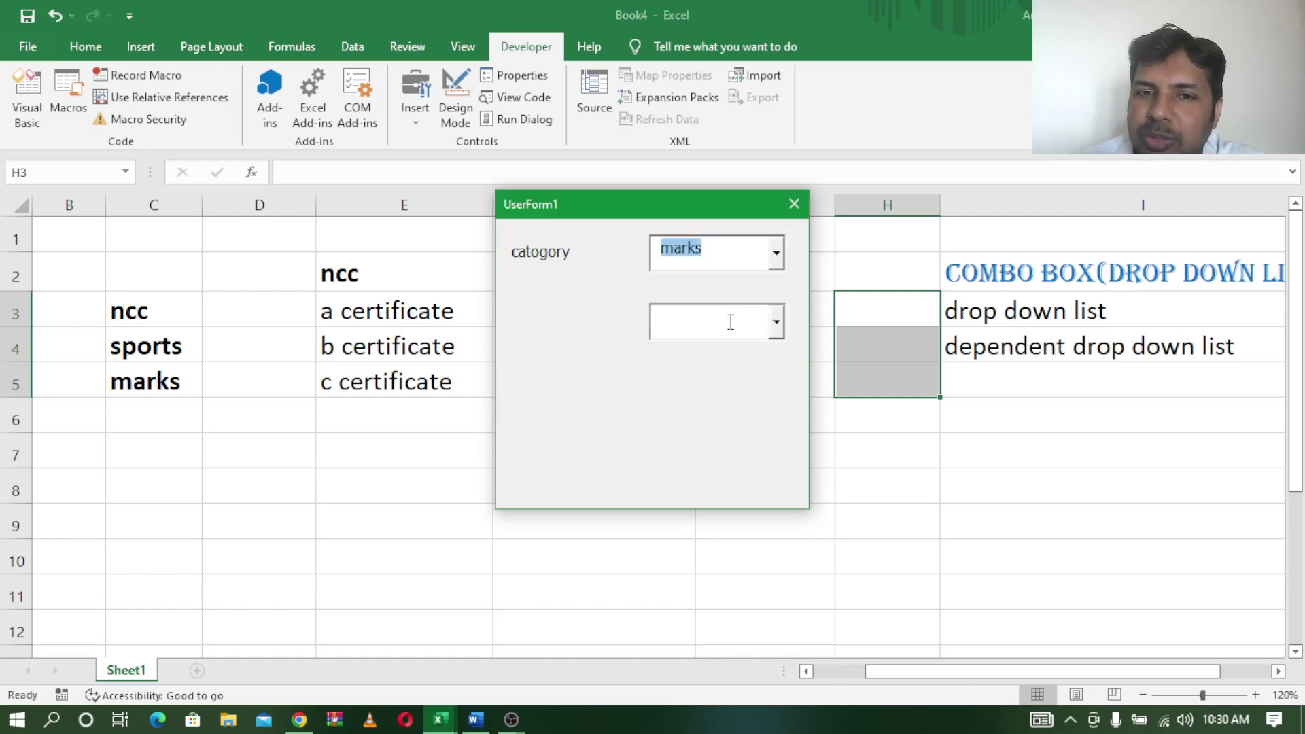
left_click(776, 322)
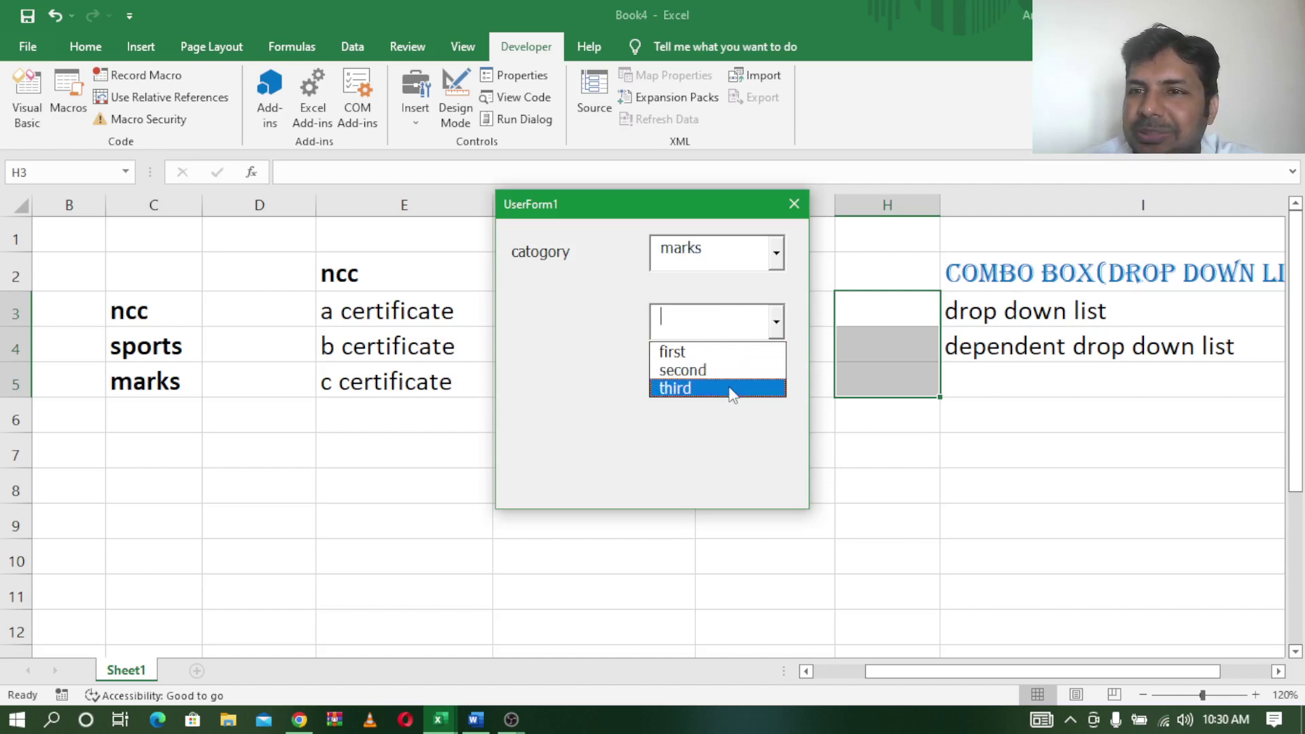
left_click(738, 352)
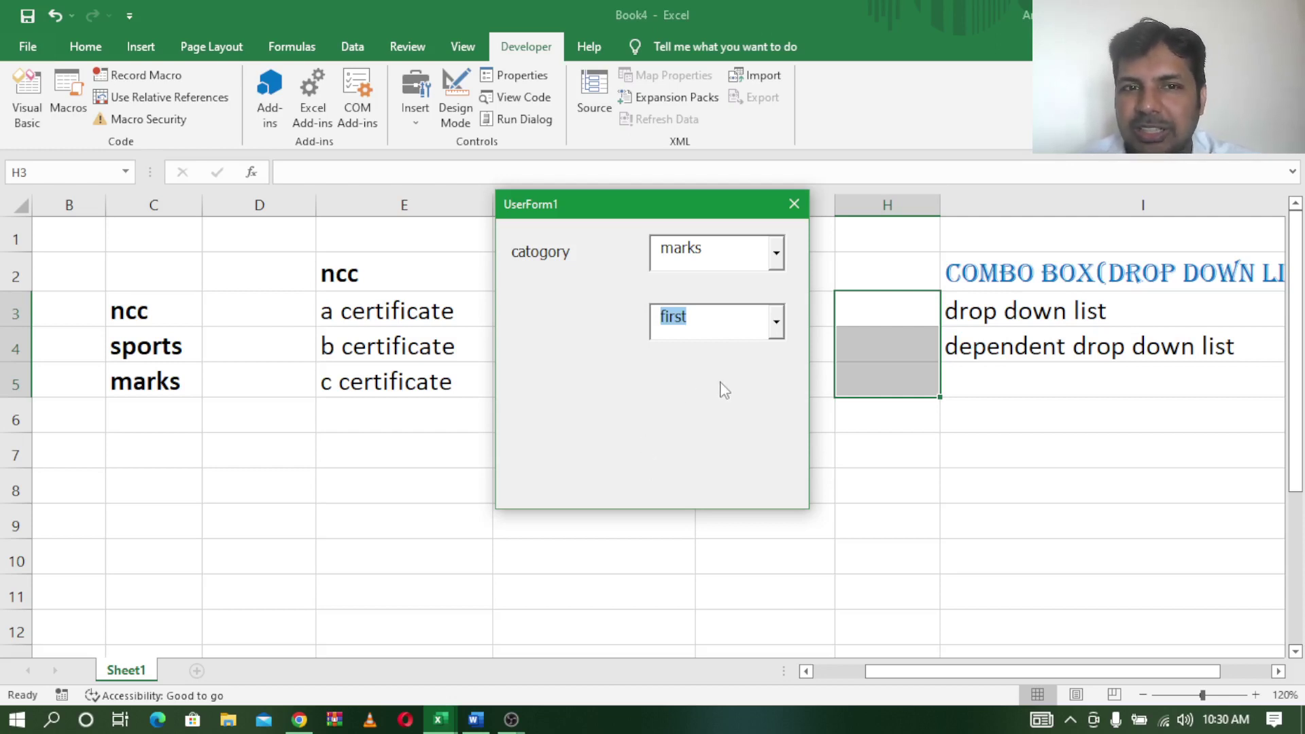
left_click(776, 254)
left_click(618, 266)
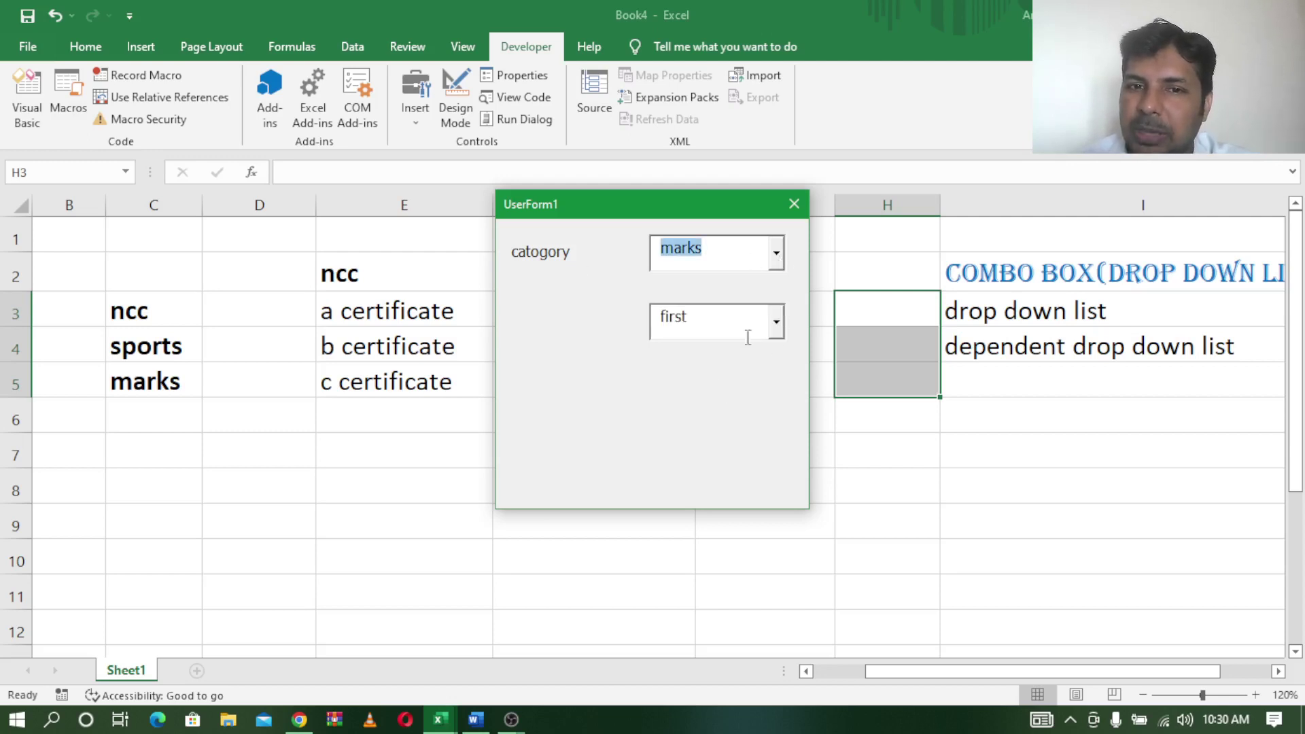
left_click(776, 324)
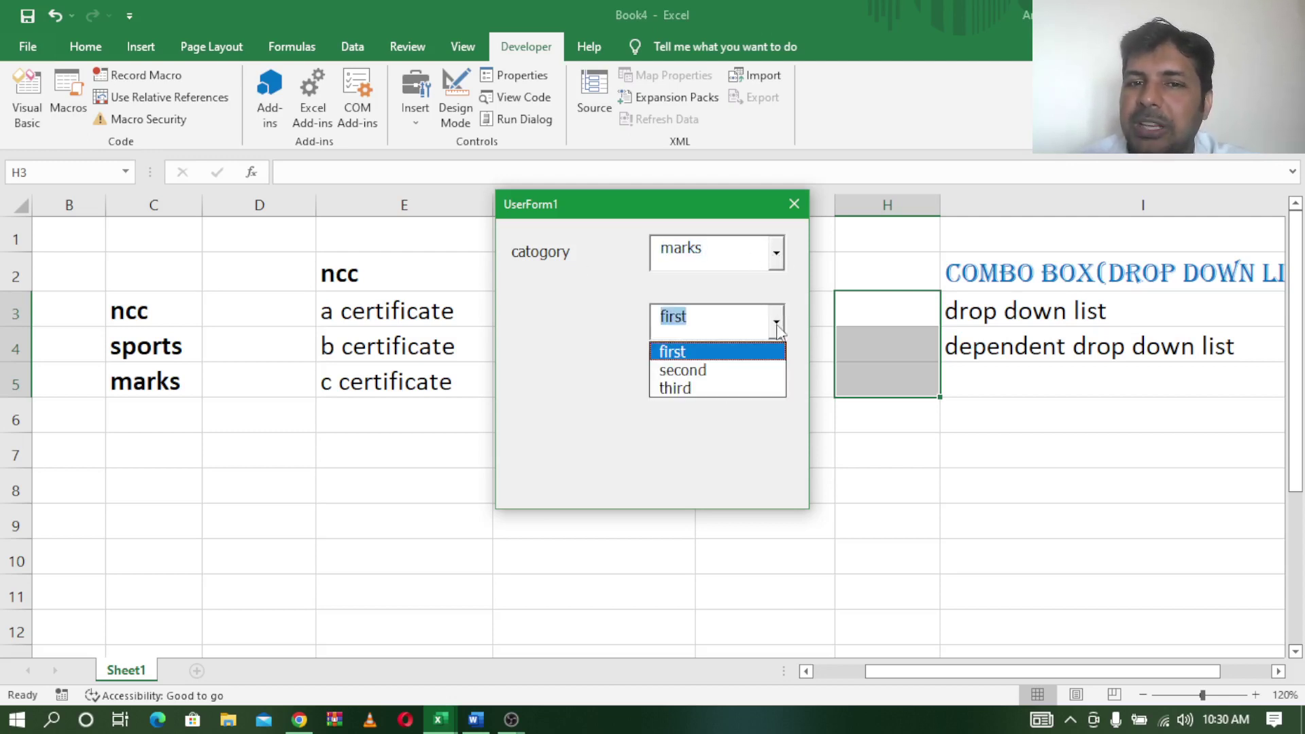
left_click(596, 412)
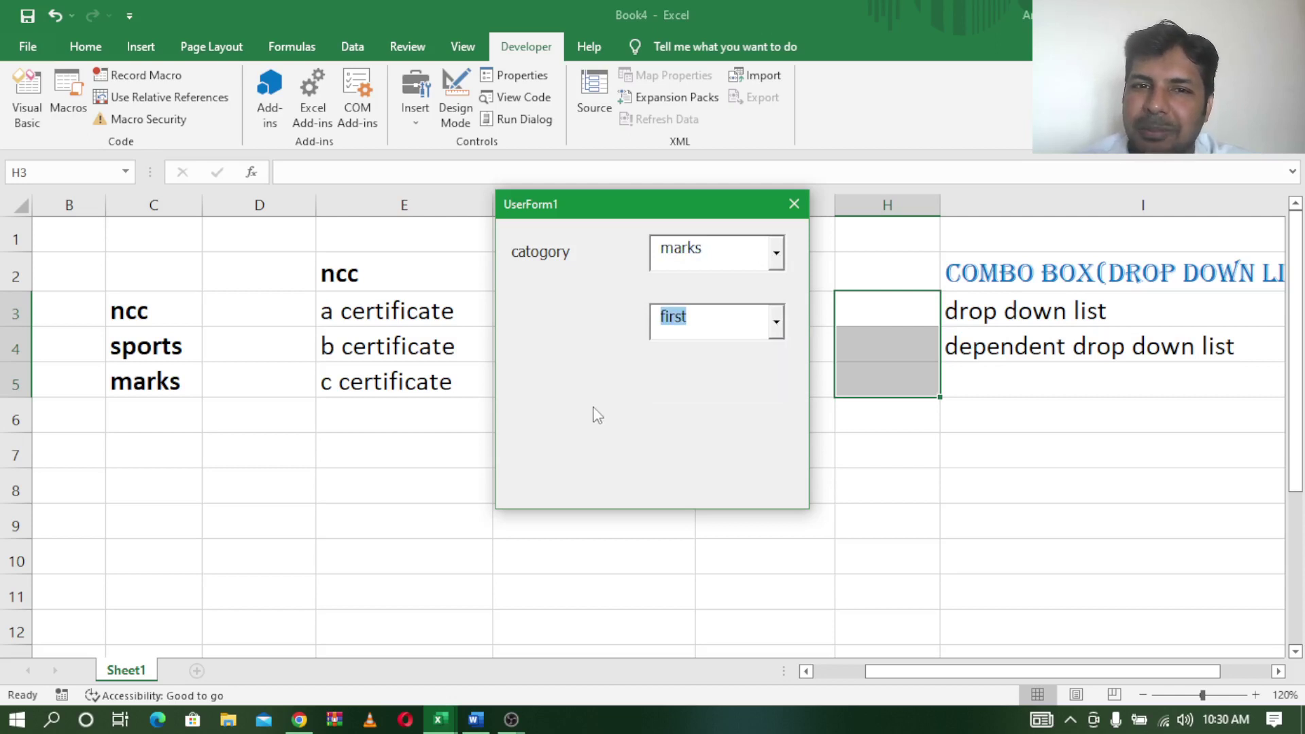